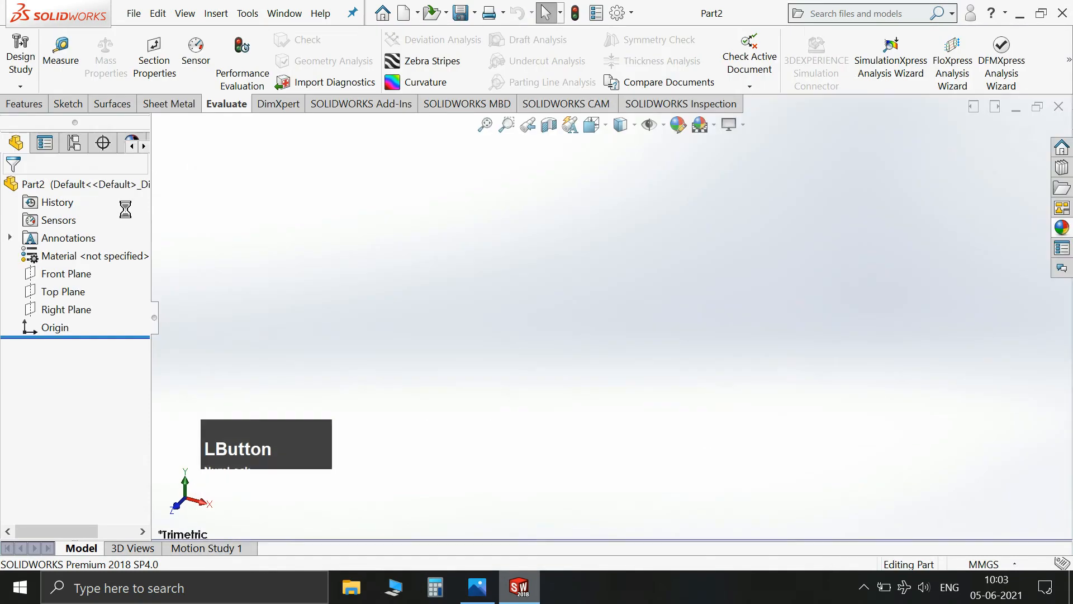
Start a sketch on the Front Plane and draw two concentric circles at the origin, radii about 23.7 mm and 44.8 mm.
click(65, 275)
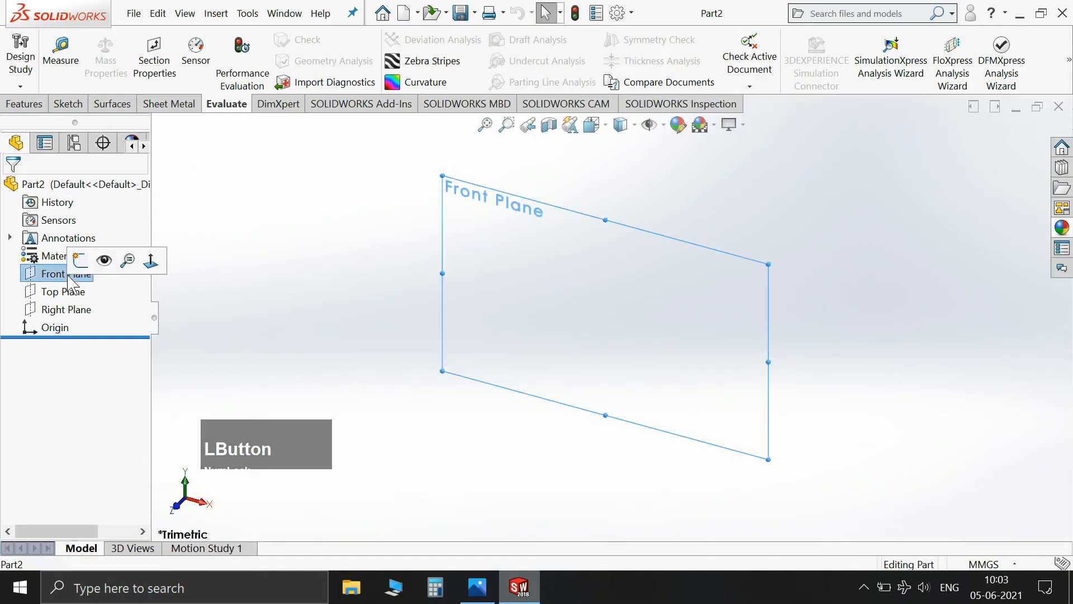
click(84, 254)
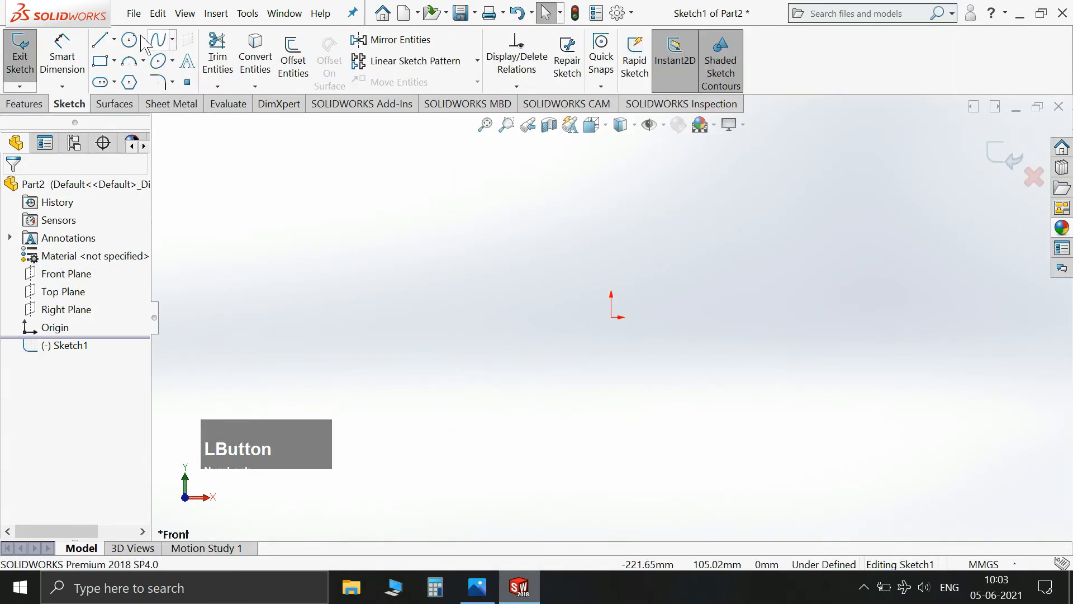
click(129, 40)
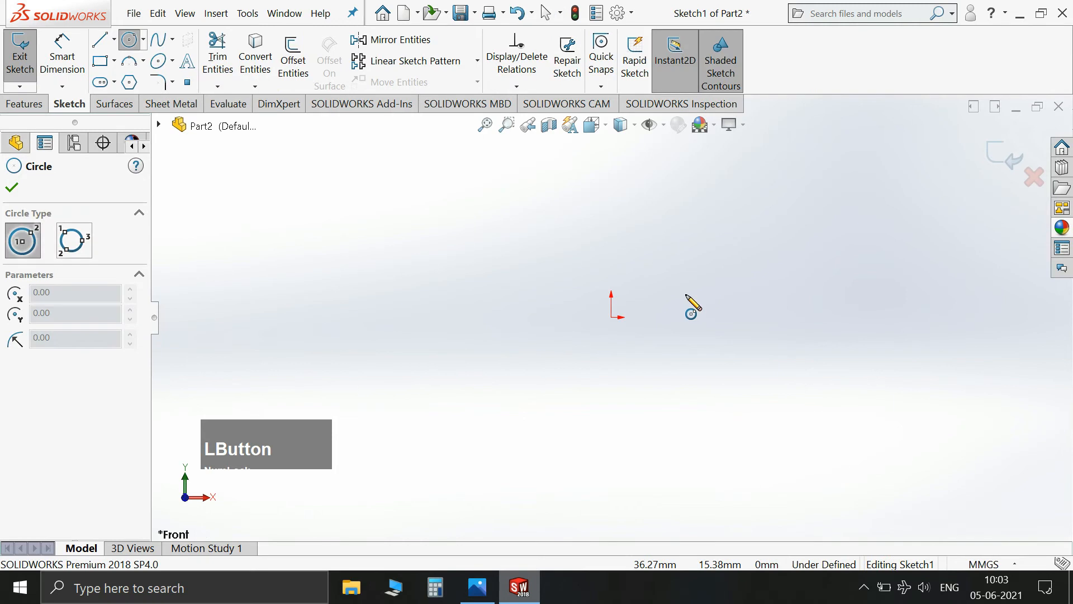
click(611, 317)
click(635, 358)
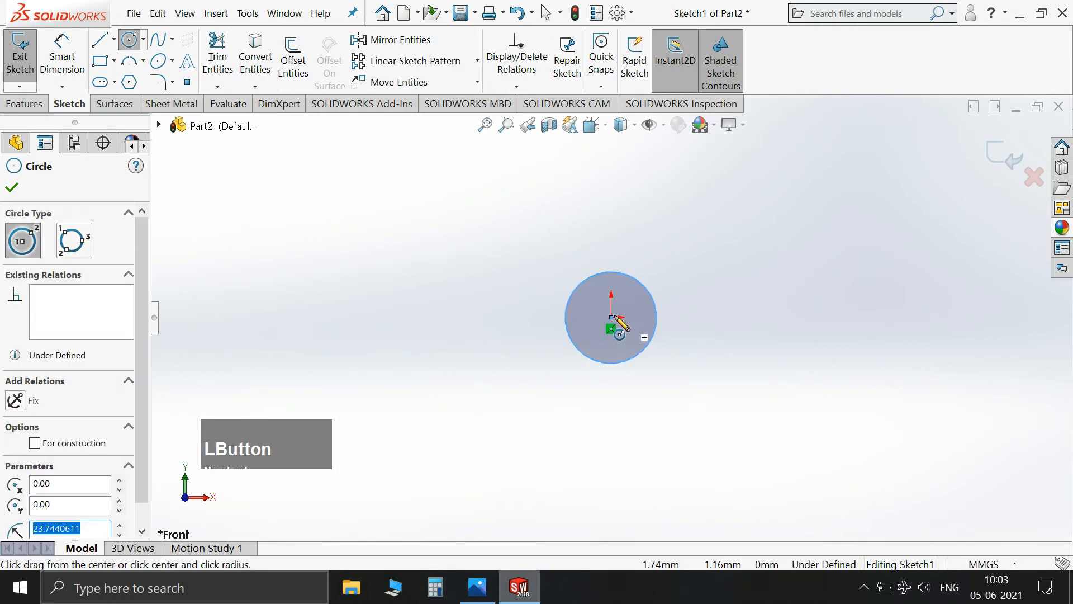
click(611, 318)
click(539, 270)
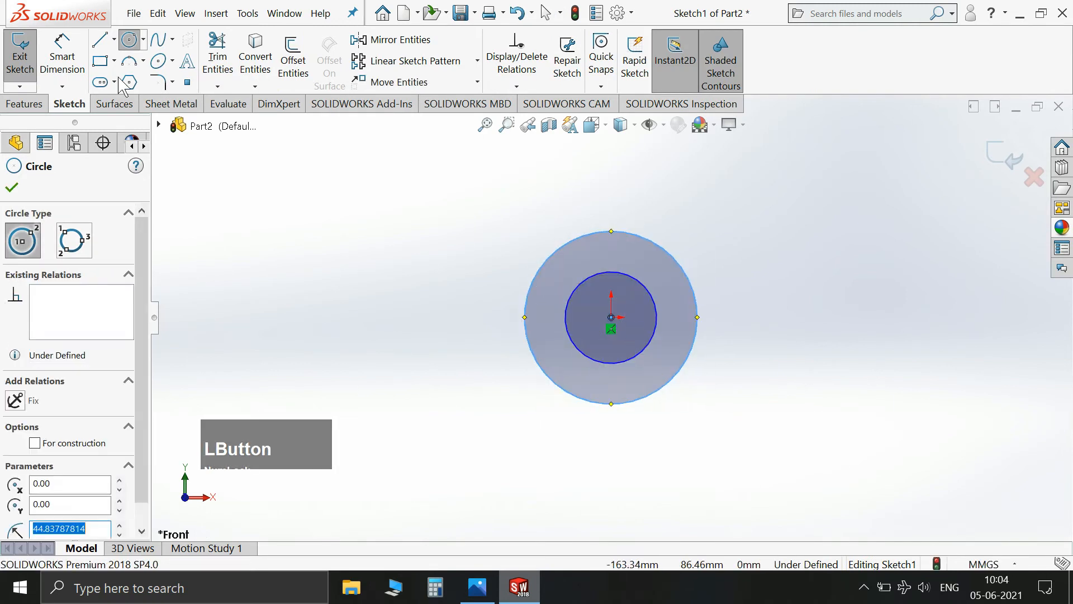
Dimension the inner circle's diameter as 0.999 mm.
click(72, 63)
click(579, 285)
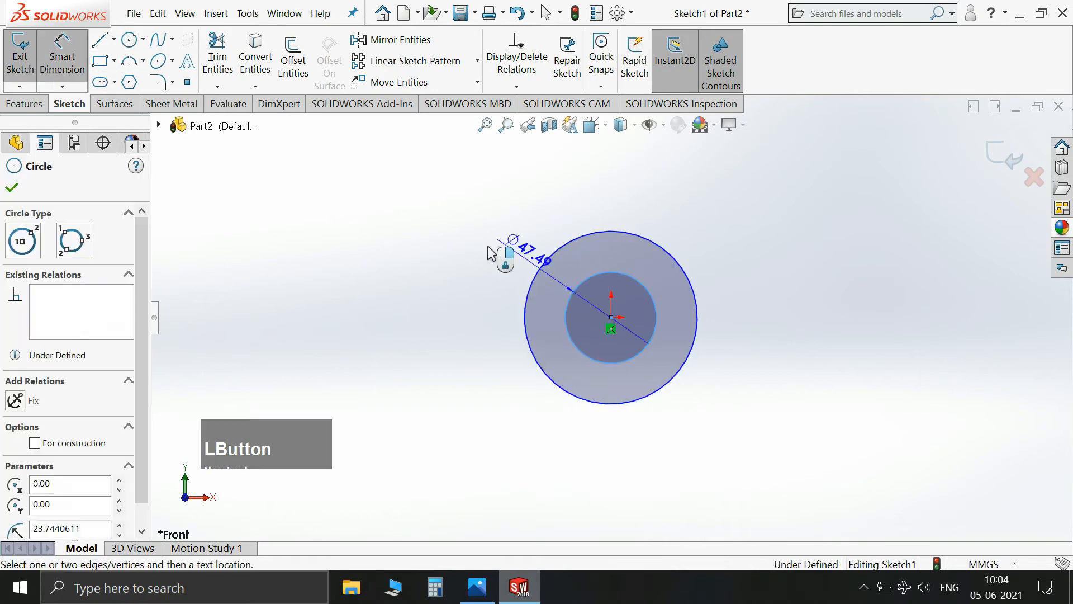
click(396, 222)
text(0)
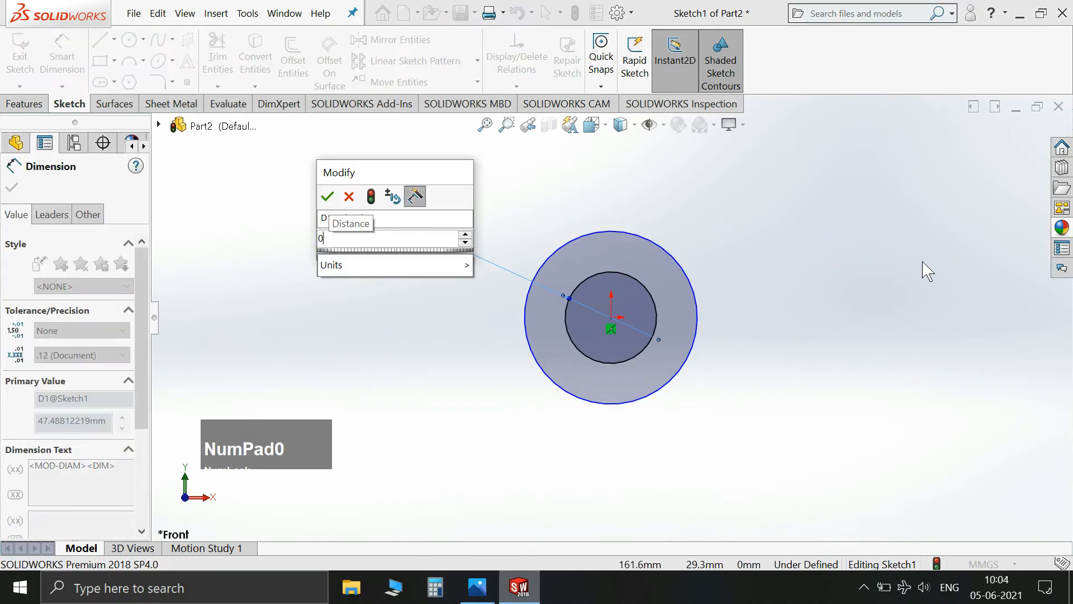
text(.999)
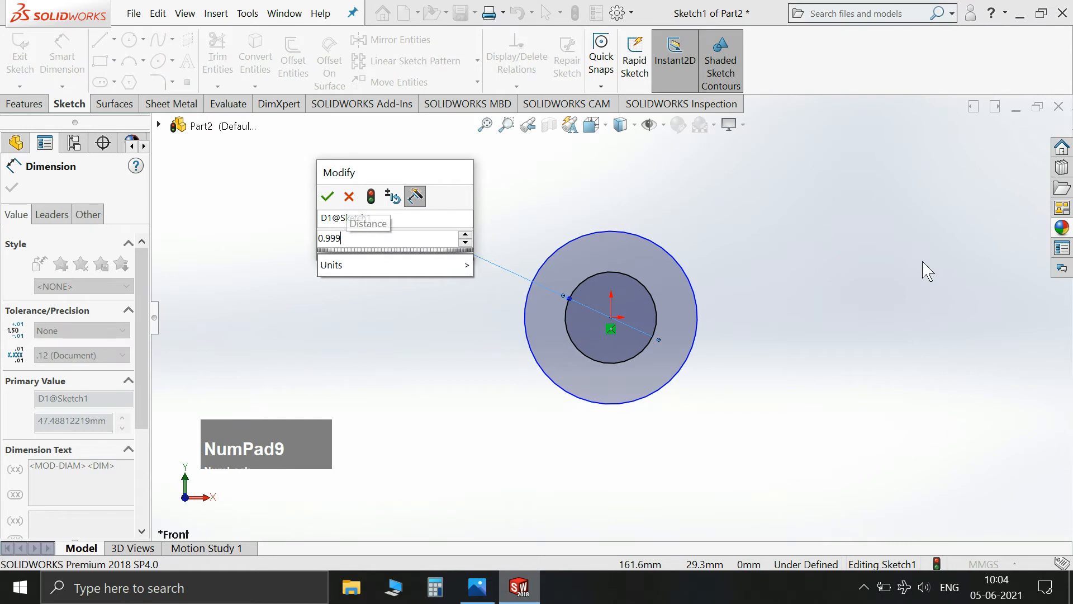
key(Return)
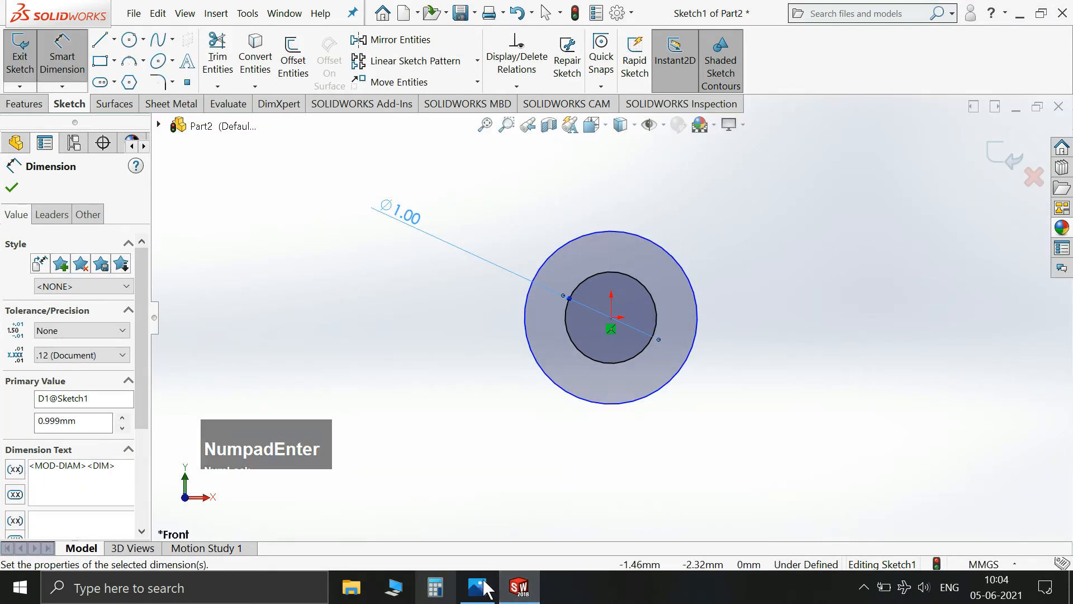
Check the reference drawing and dimension the outer circle's diameter as 7/8*2 mm.
click(482, 586)
click(482, 588)
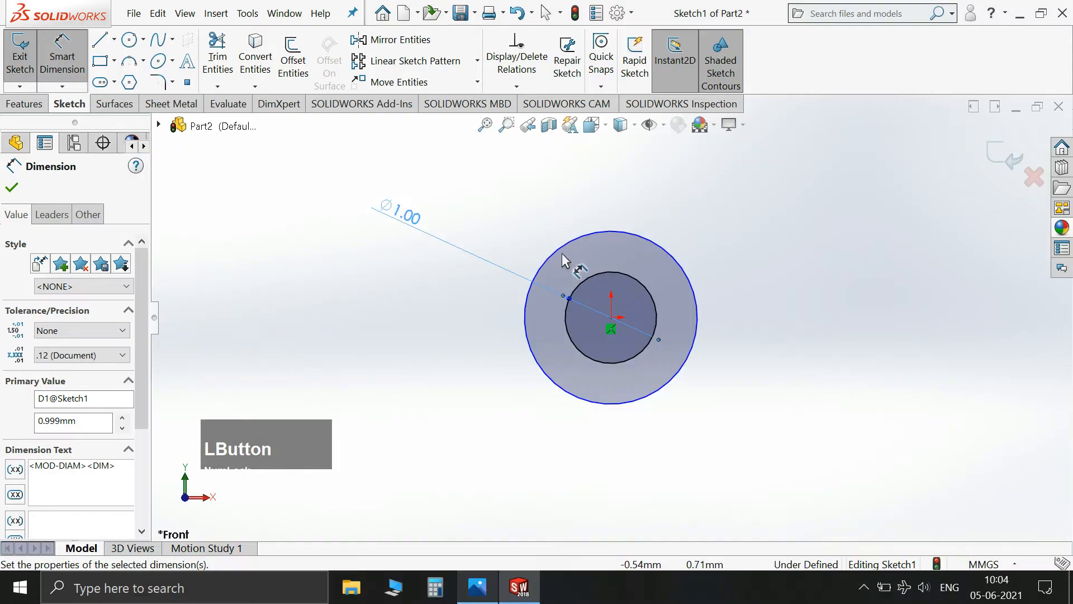
click(557, 247)
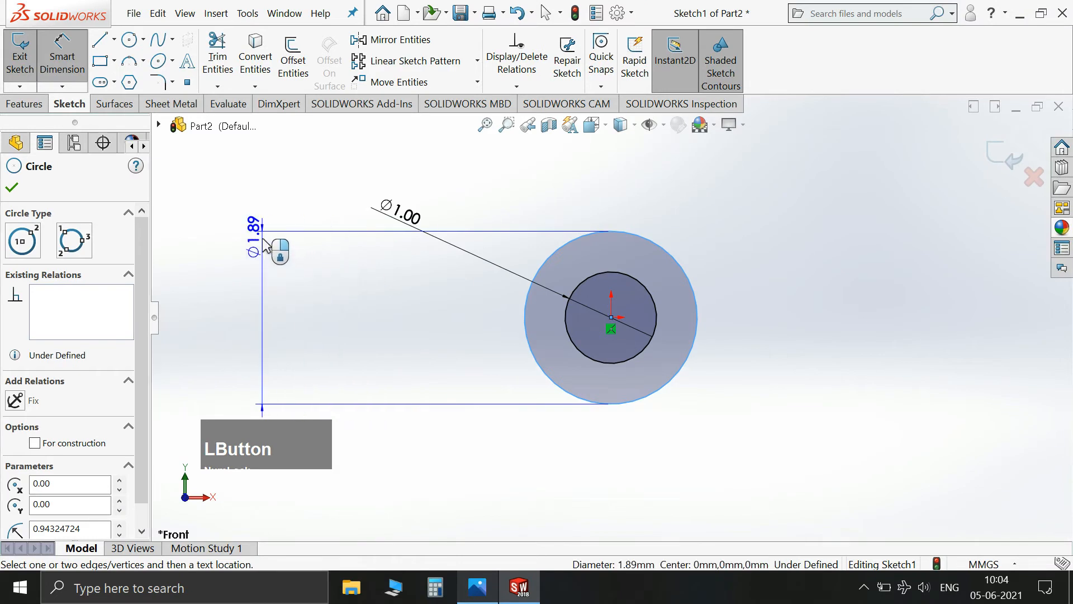
click(265, 246)
text(7/8)
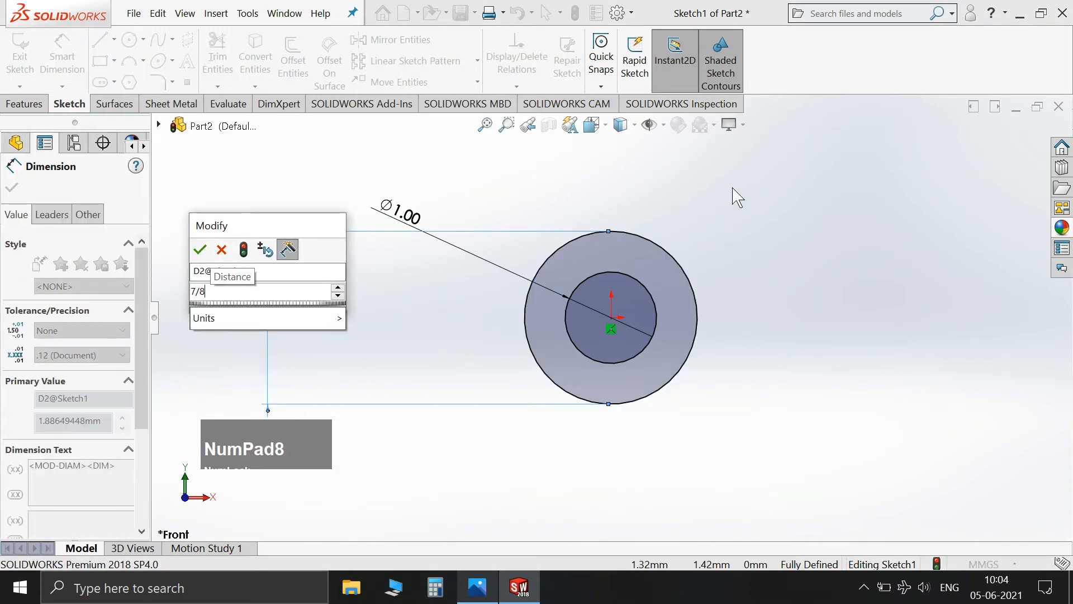
text(*2)
key(Return)
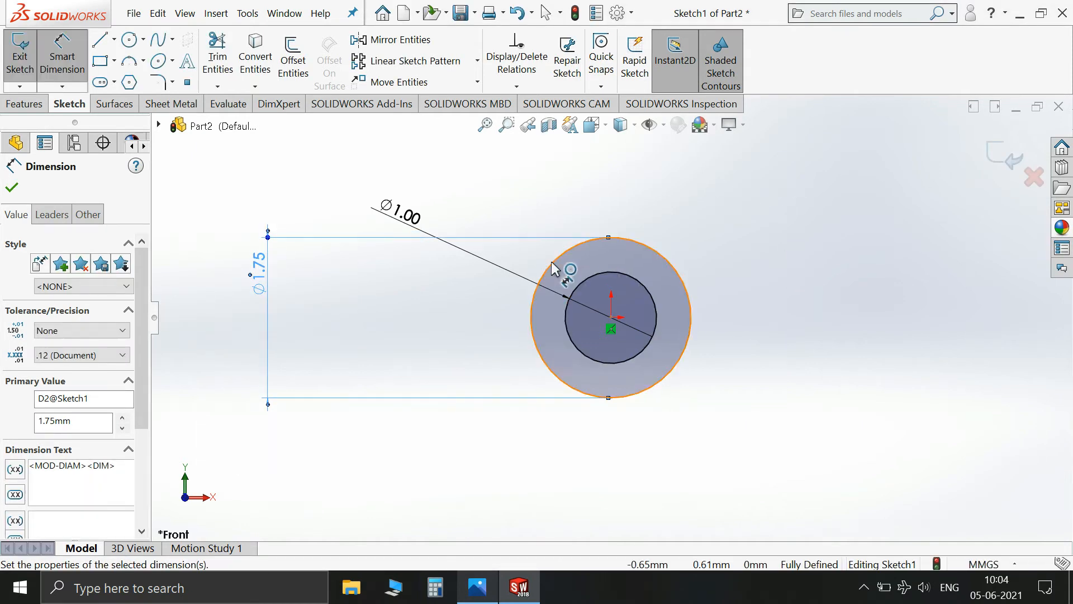
Sketch a horizontal base line about 8 mm long, running right from the bottom point of the outer circle.
scroll(338, 313, up, 2)
click(100, 40)
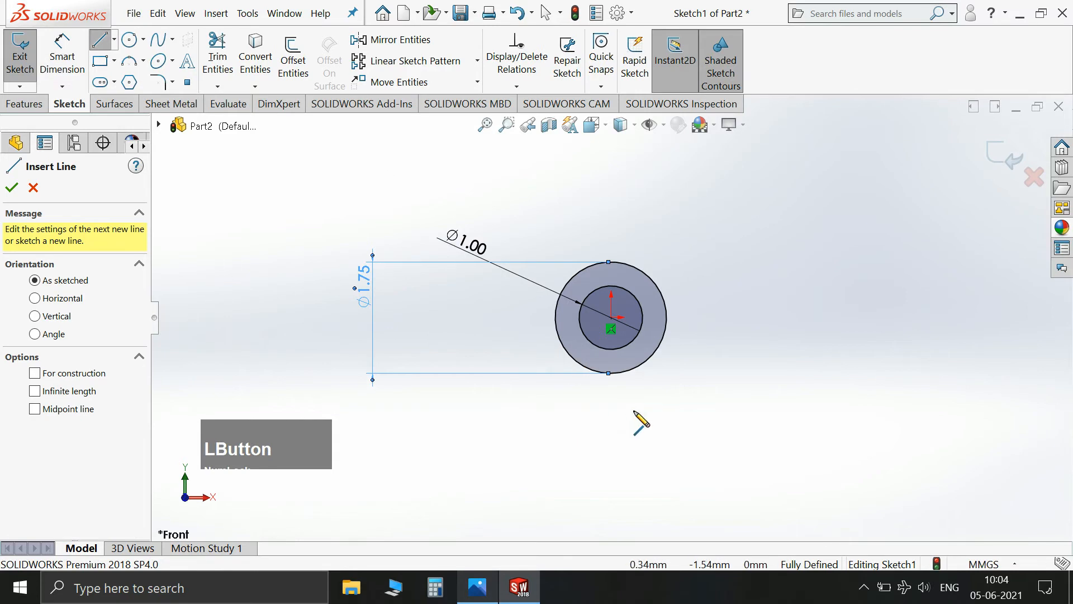
click(612, 373)
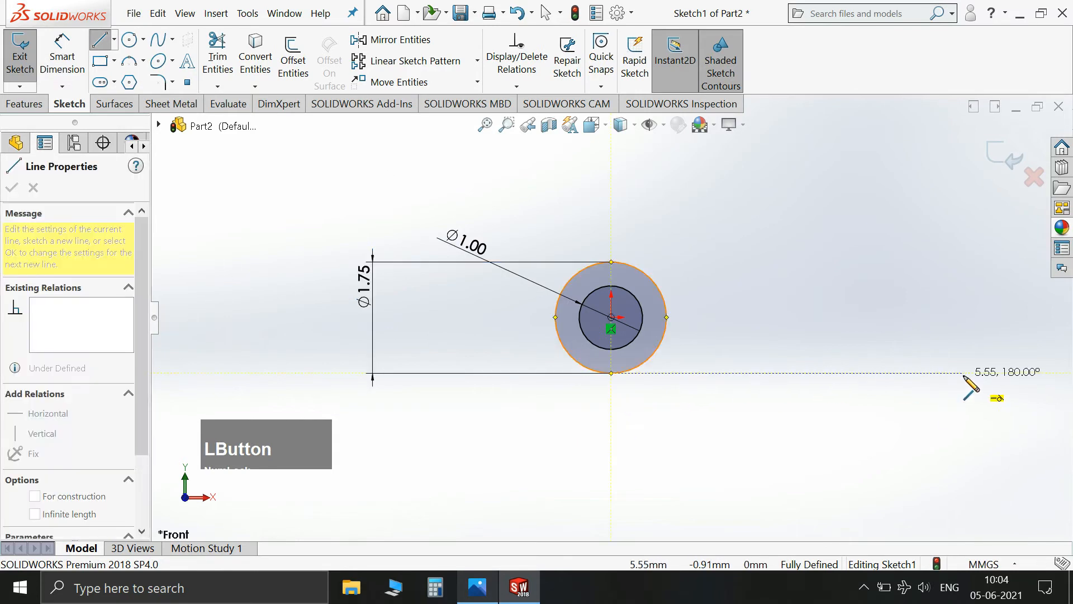
scroll(964, 383, up, 1)
scroll(854, 364, down, 2)
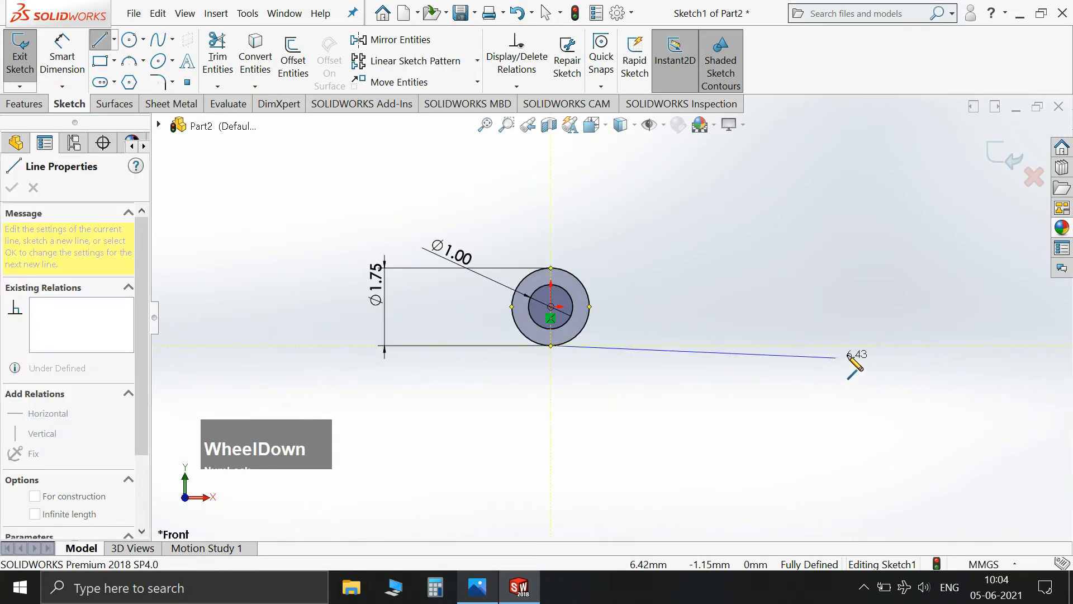
click(907, 345)
Continue the profile with a stepped right end: about 0.97 mm up, left along a ledge, up again, and a short top line left.
click(907, 292)
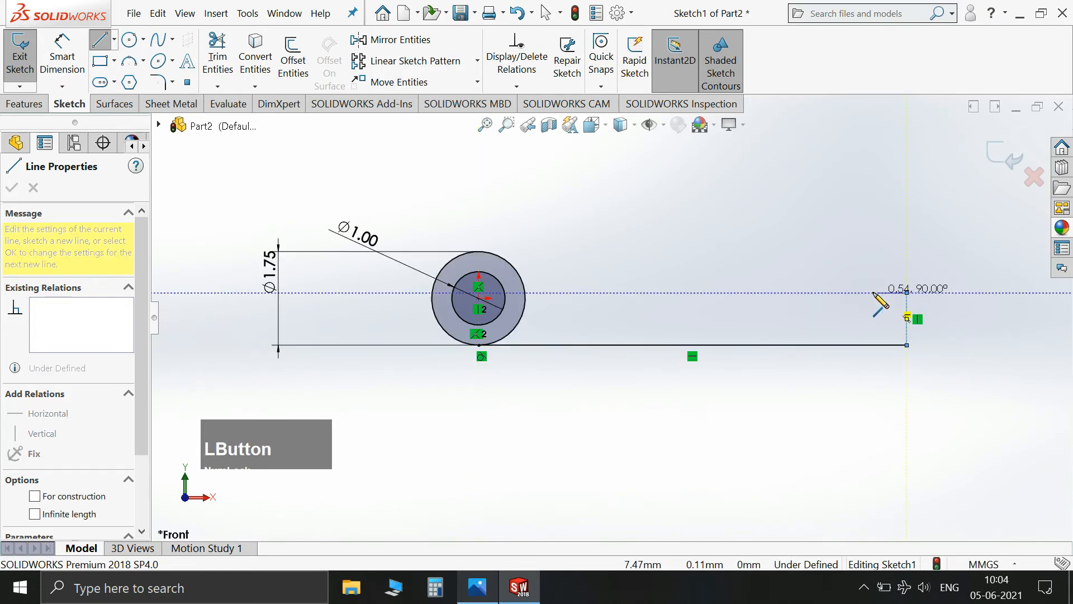
click(847, 292)
click(847, 229)
click(805, 229)
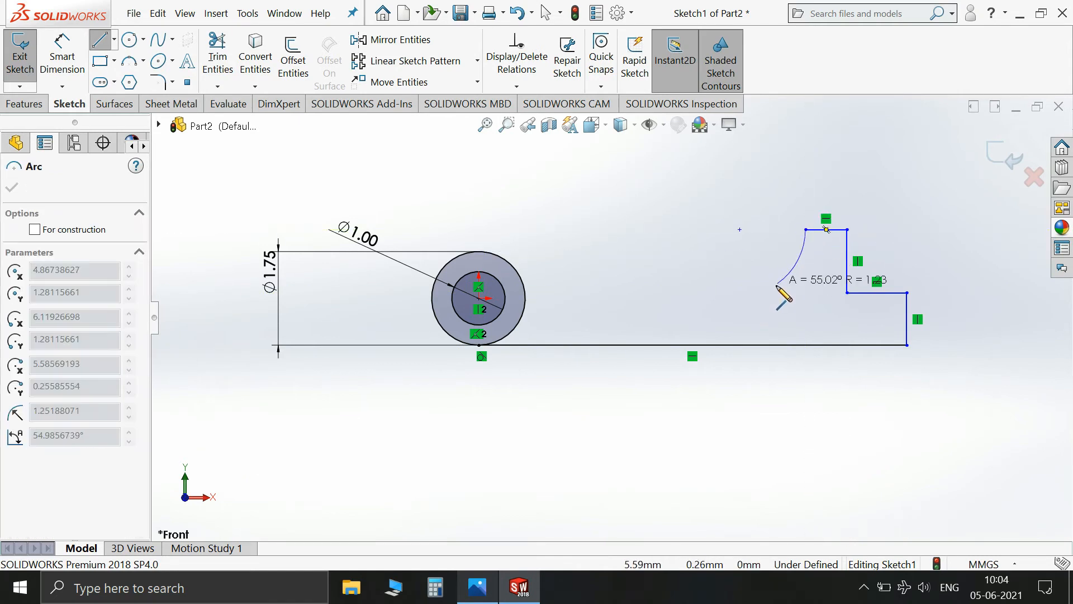
Add a concave arc down from the top line to the origin's height and a horizontal line back to the outer circle.
click(773, 297)
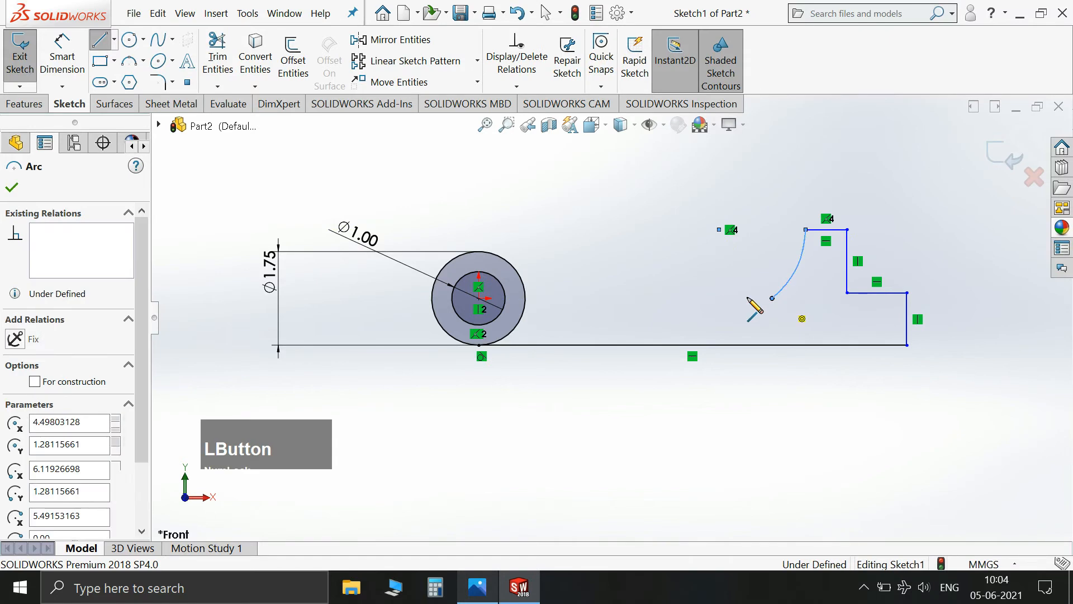
click(525, 297)
key(Escape)
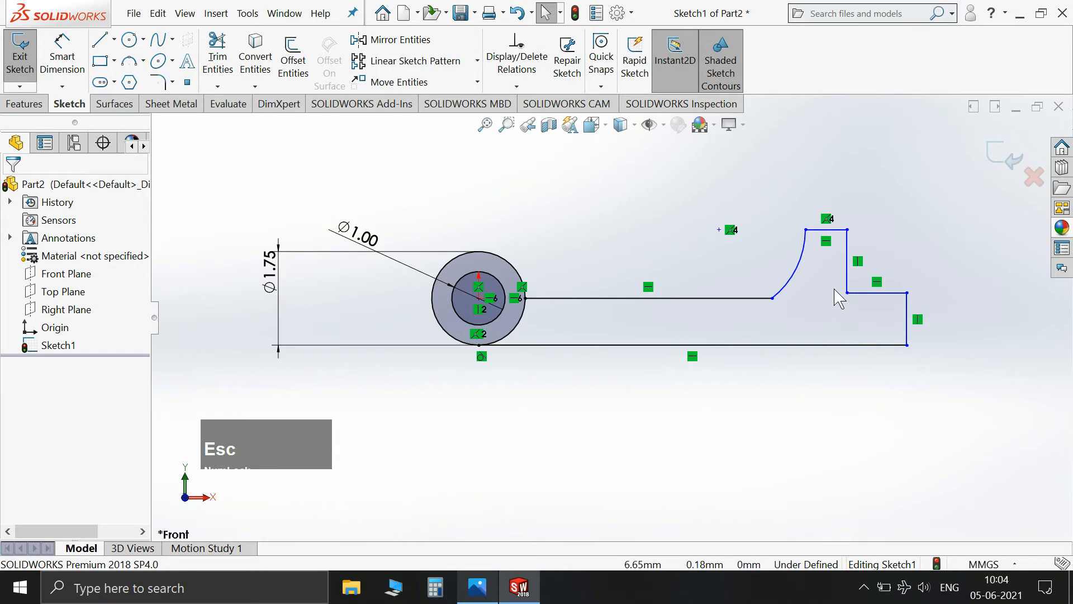
Delete the coincident relation between the arc's centre and the short top line.
click(825, 274)
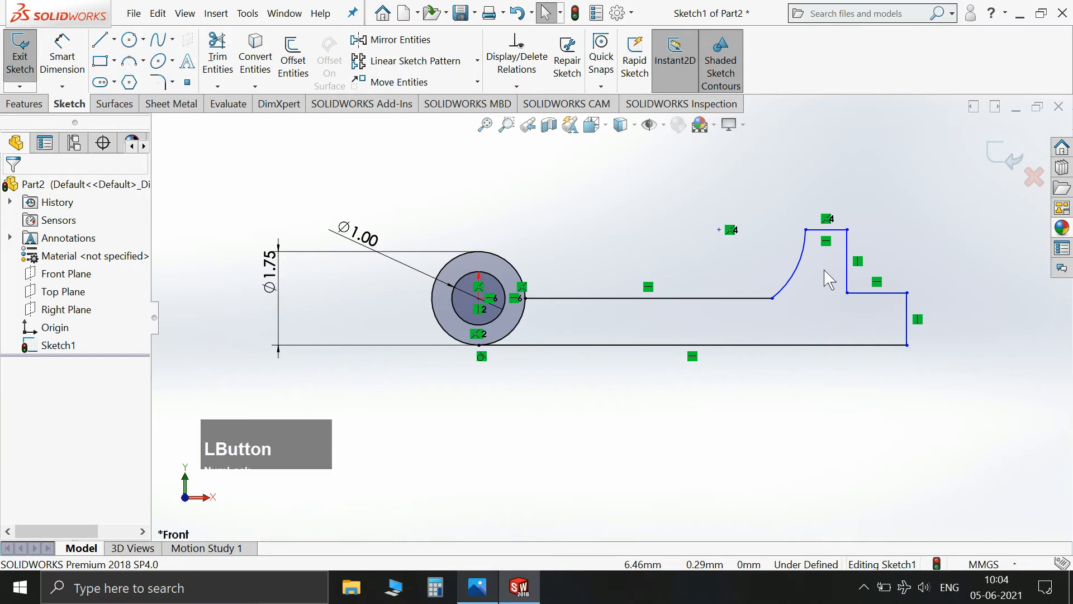
right_click(827, 222)
click(864, 429)
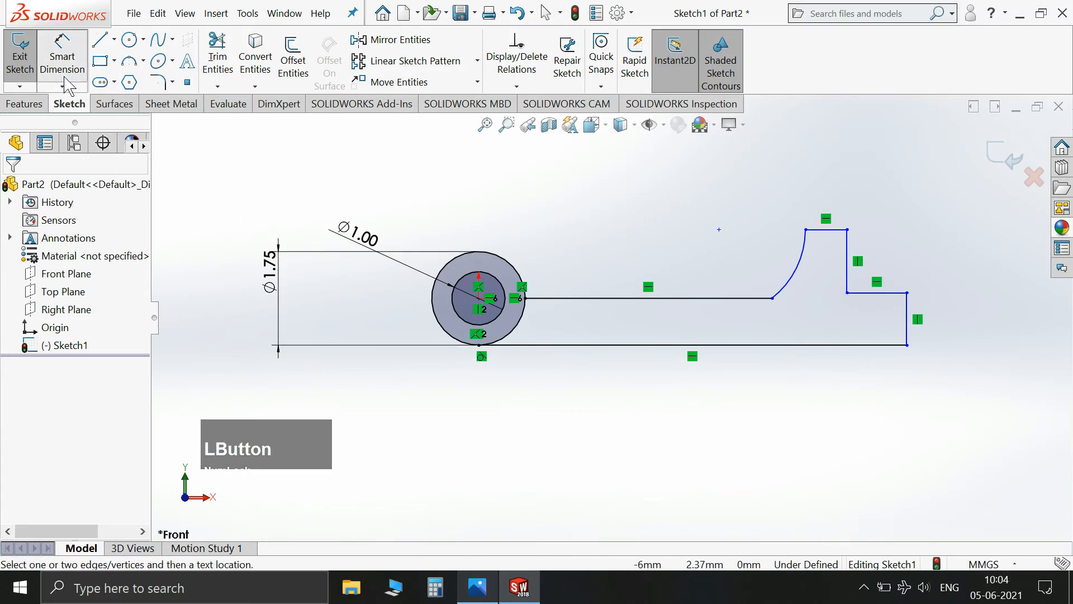
Check the reference drawing and dimension the distance from the circle centre to the right end line as 7+3/8 mm.
click(472, 589)
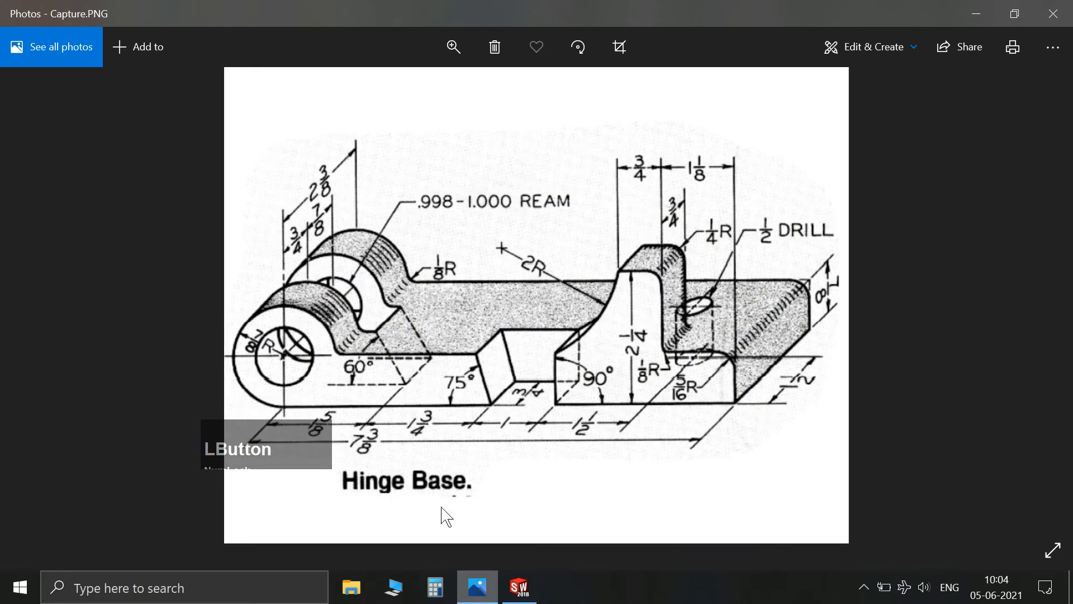
click(478, 588)
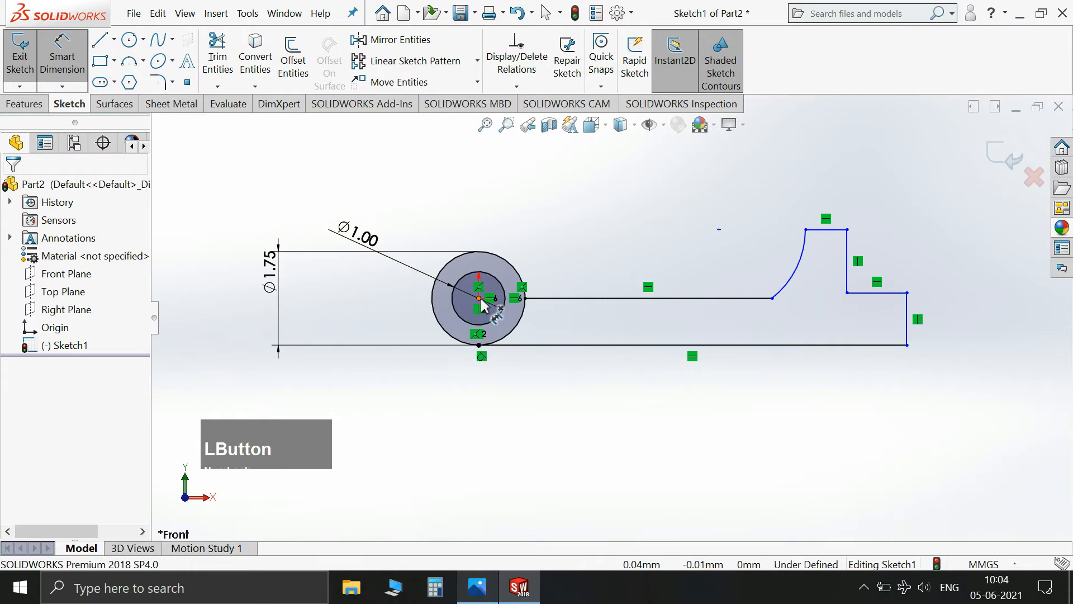
click(480, 299)
click(906, 339)
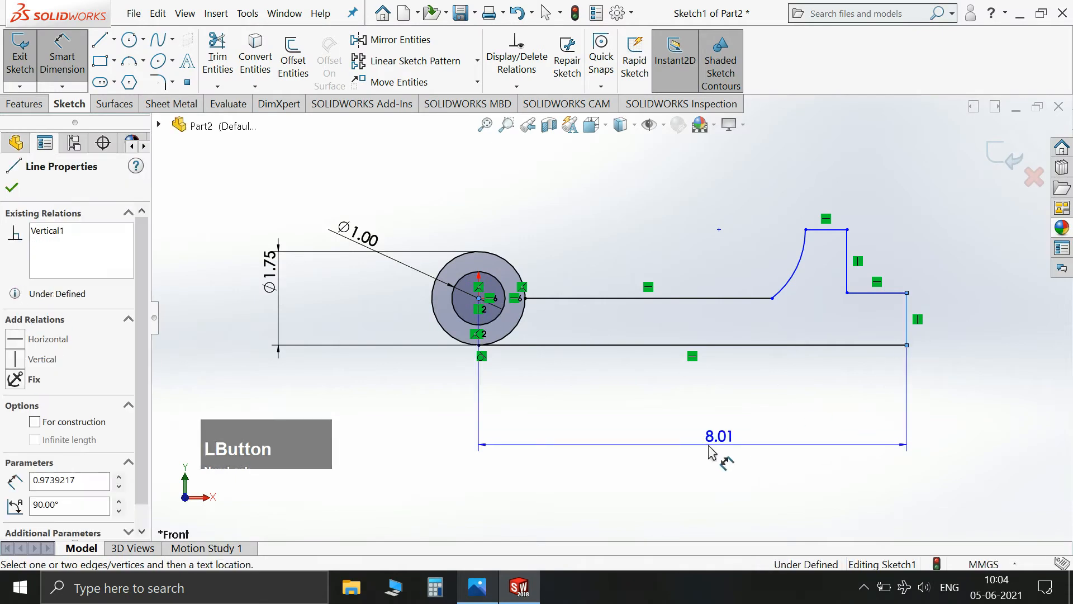
click(781, 433)
text(+38)
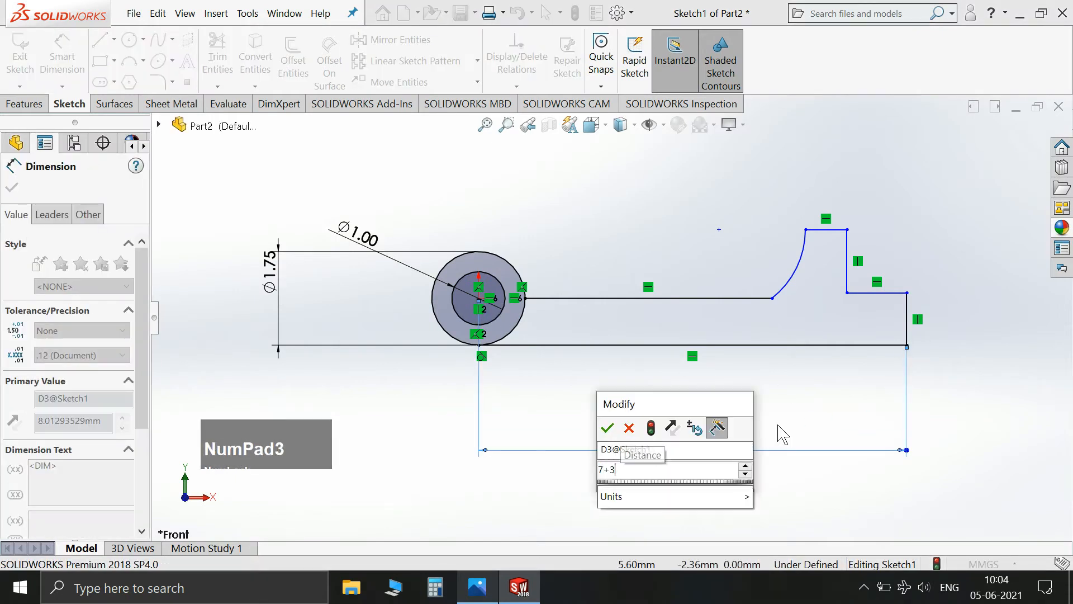
key(KP_Enter)
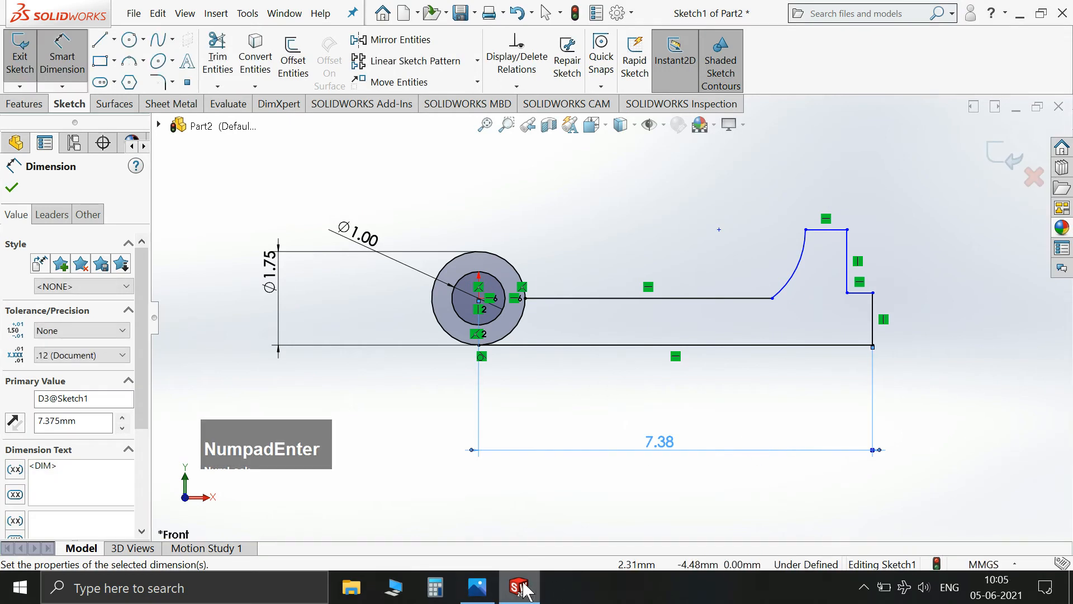
Recheck the reference drawing and dimension the right end line's height as 7/8 mm.
click(477, 587)
click(477, 587)
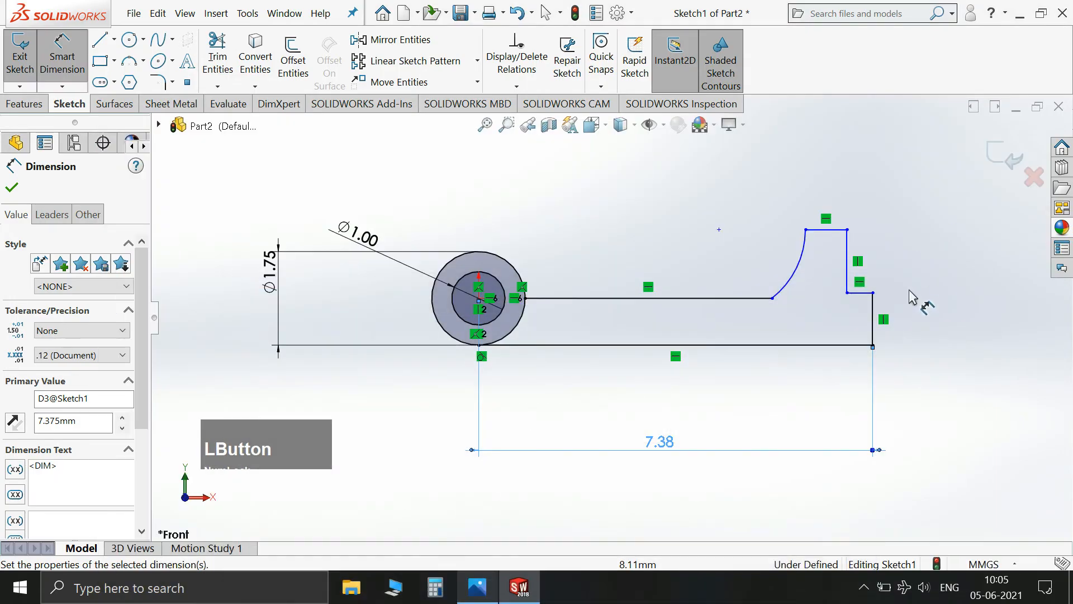
click(874, 310)
click(894, 316)
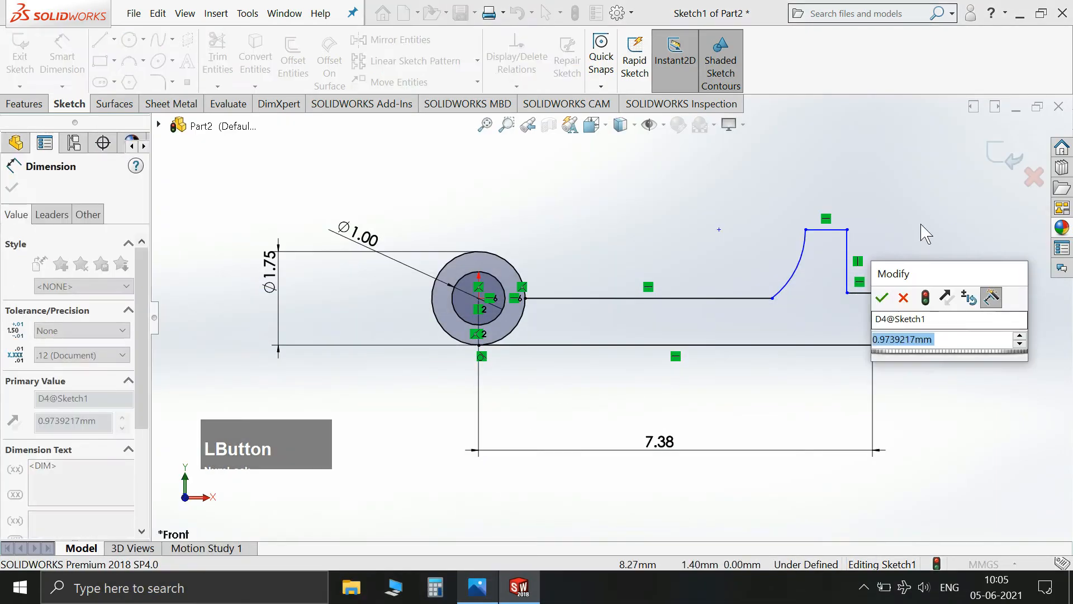
text(7/8)
key(KP_Enter)
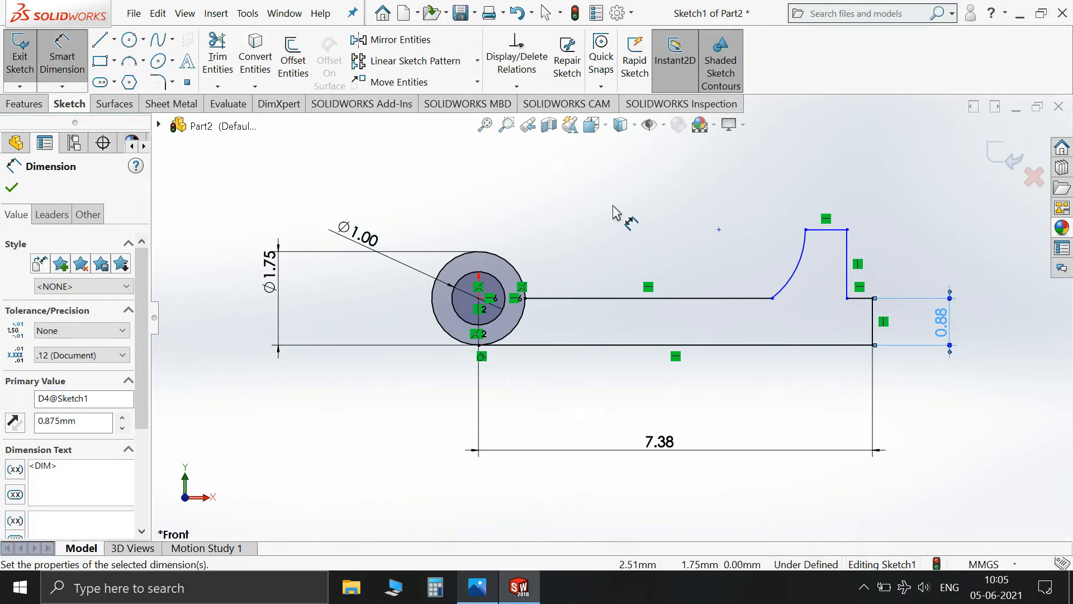
Look up the ledge length in the reference drawing and dimension the right ledge line as 1+1/8 mm.
click(491, 595)
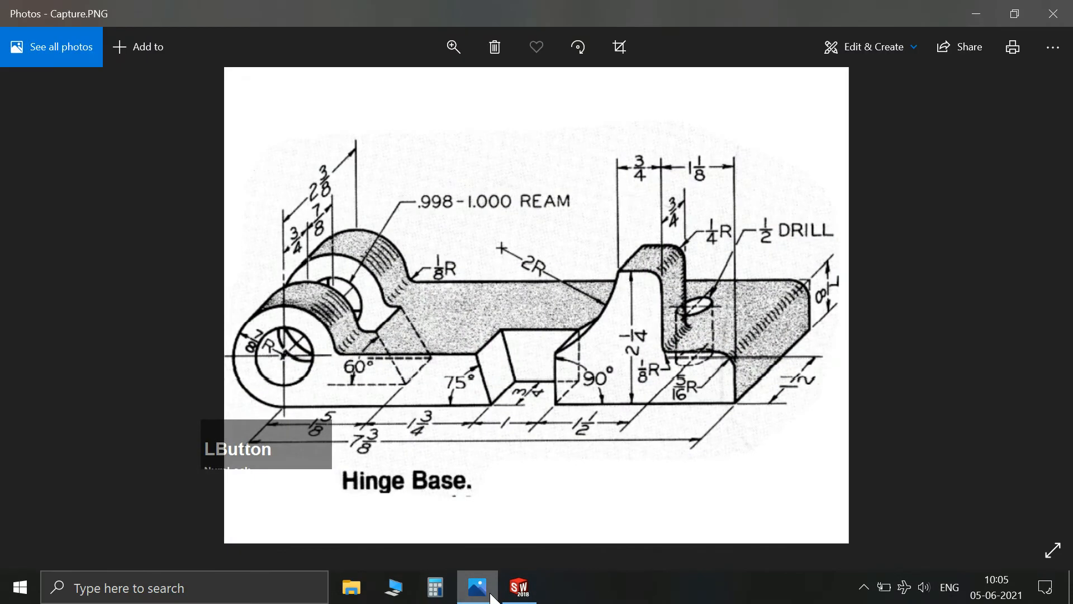
click(491, 596)
click(867, 298)
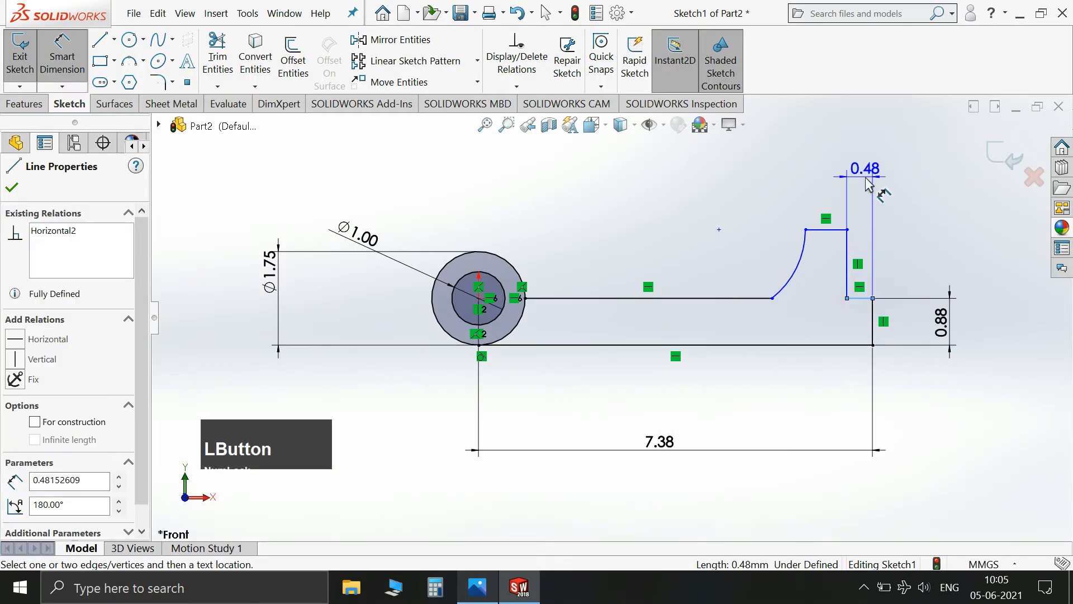
click(866, 184)
text(1+1/8)
key(Return)
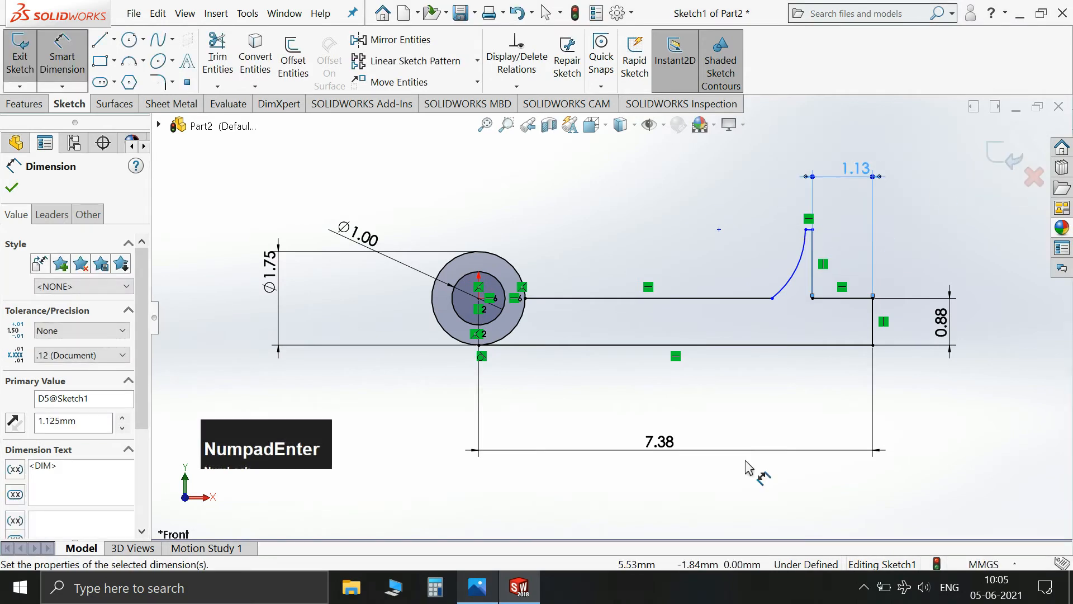
Check the reference drawing and dimension the upright's short top line as 3/4 mm wide.
click(478, 592)
click(478, 591)
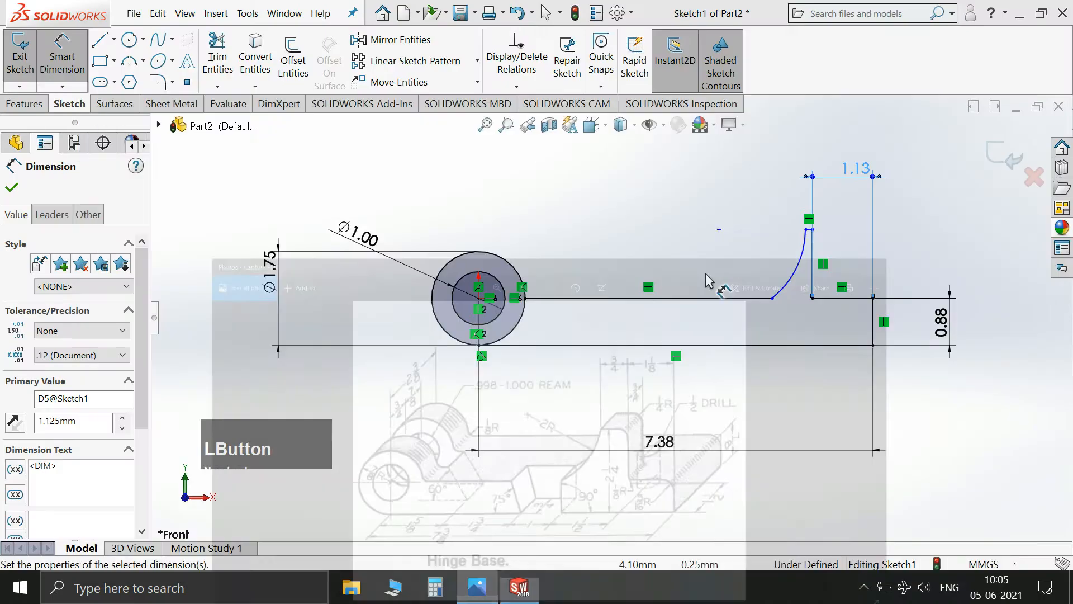
click(809, 229)
click(812, 263)
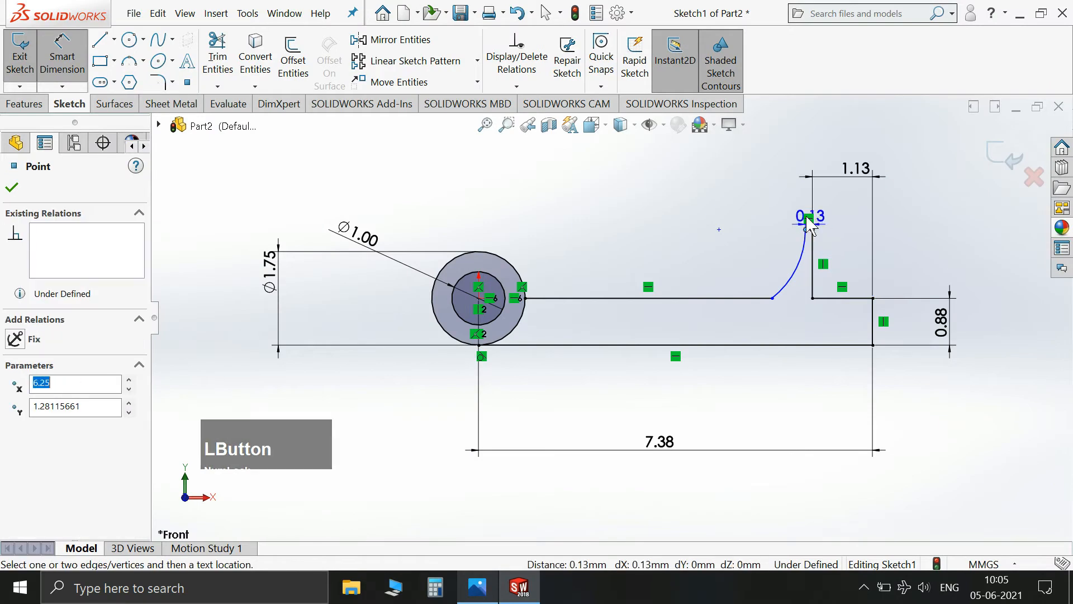
click(796, 156)
text(3/4)
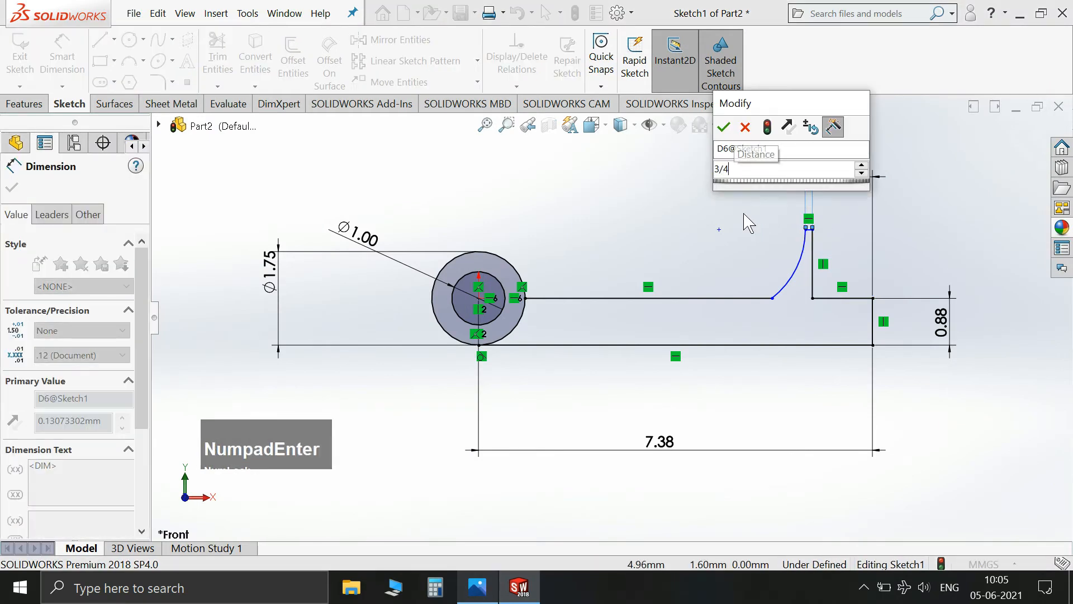
key(KP_Enter)
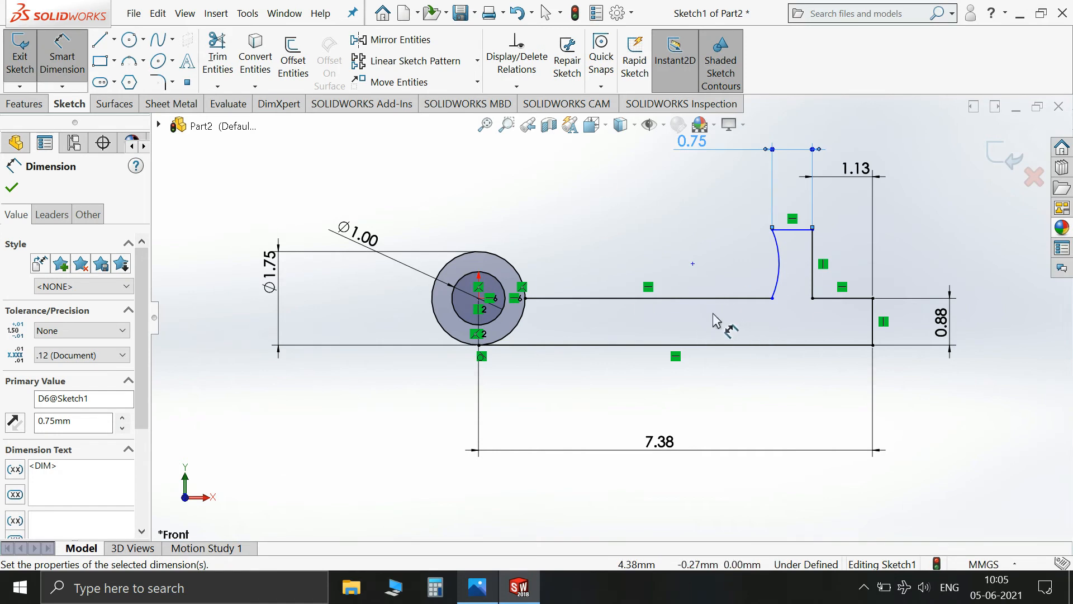
Dimension the concave arc's radius as 2 mm.
click(778, 262)
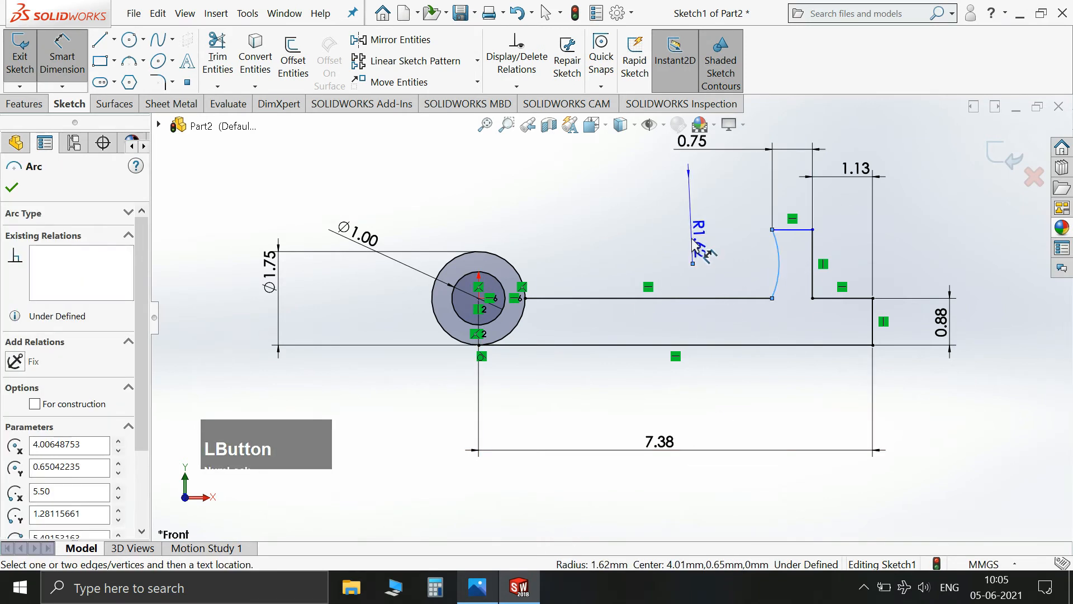
click(616, 235)
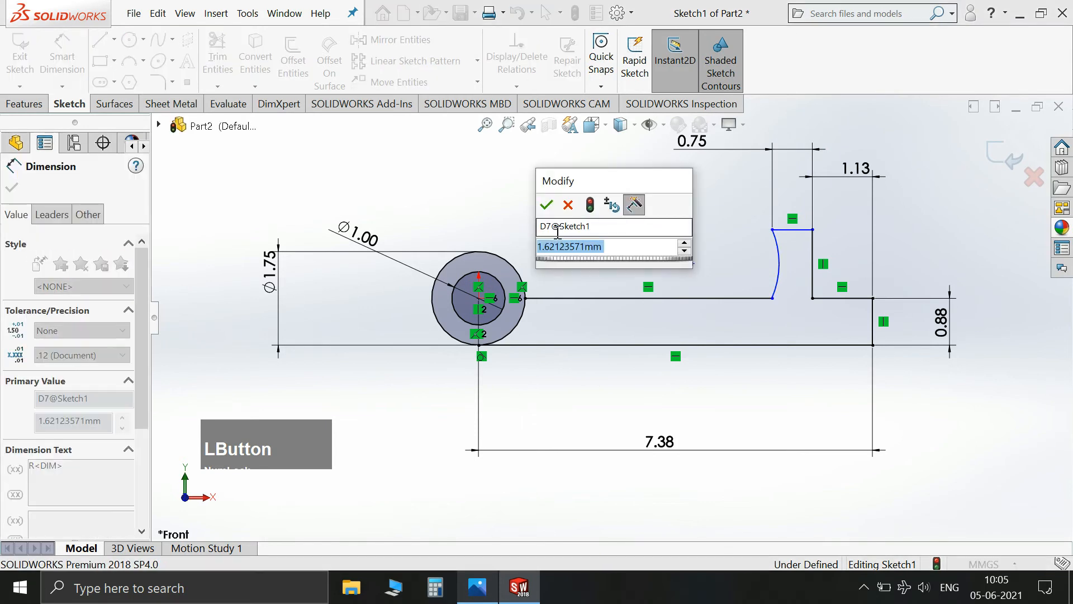
text(2)
key(Return)
key(Escape)
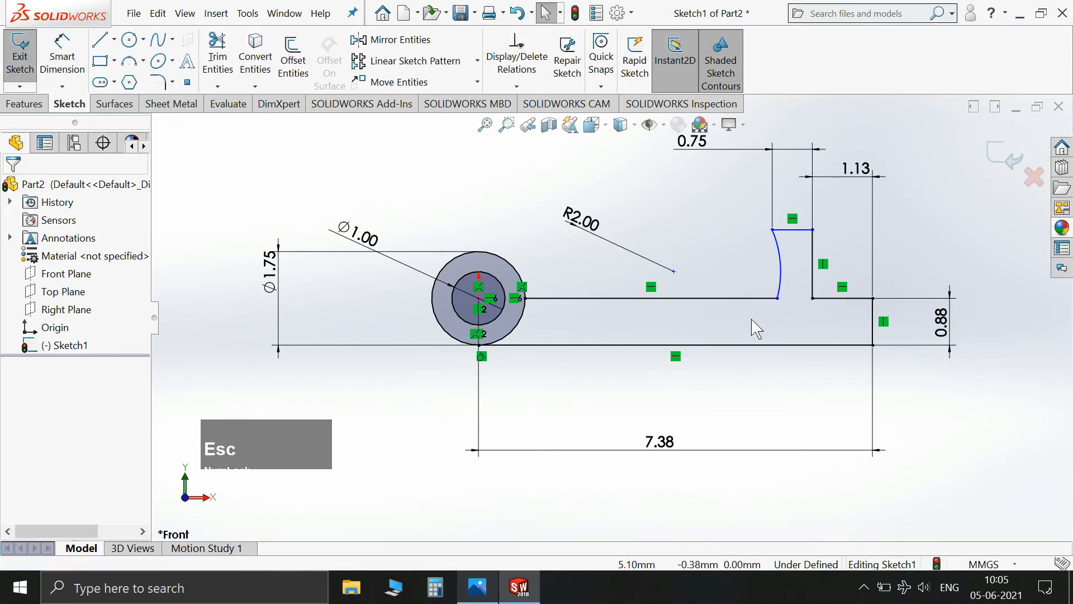
Add a tangent relation between the arc and the long upper horizontal line.
ctrl+click(751, 298)
ctrl+click(778, 273)
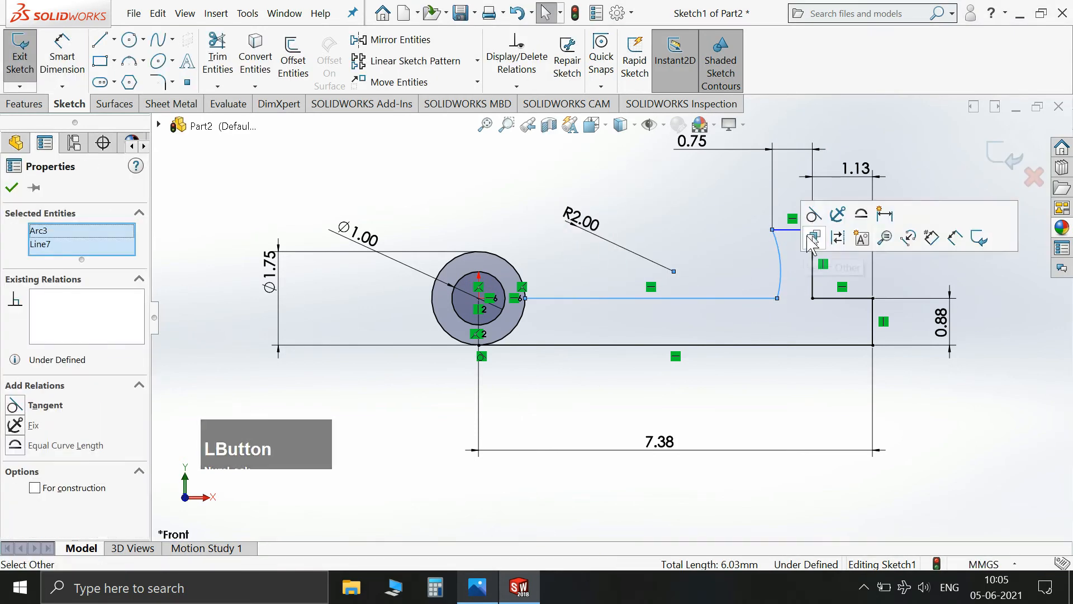
click(813, 218)
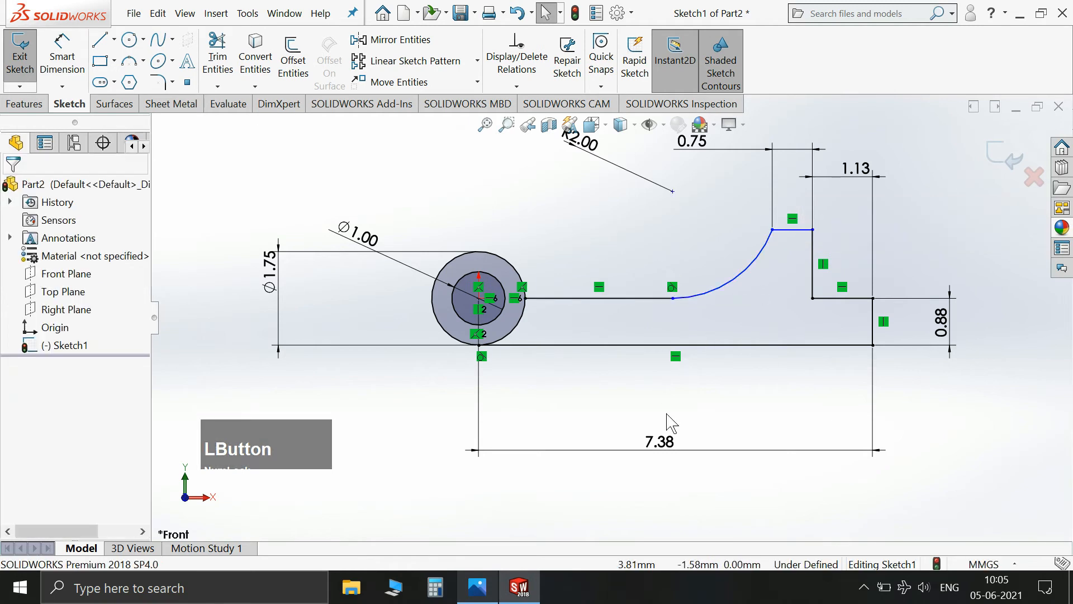
Look up the upright's height in the reference drawing and dimension its top line as 2+1/4 mm above the base line.
click(477, 587)
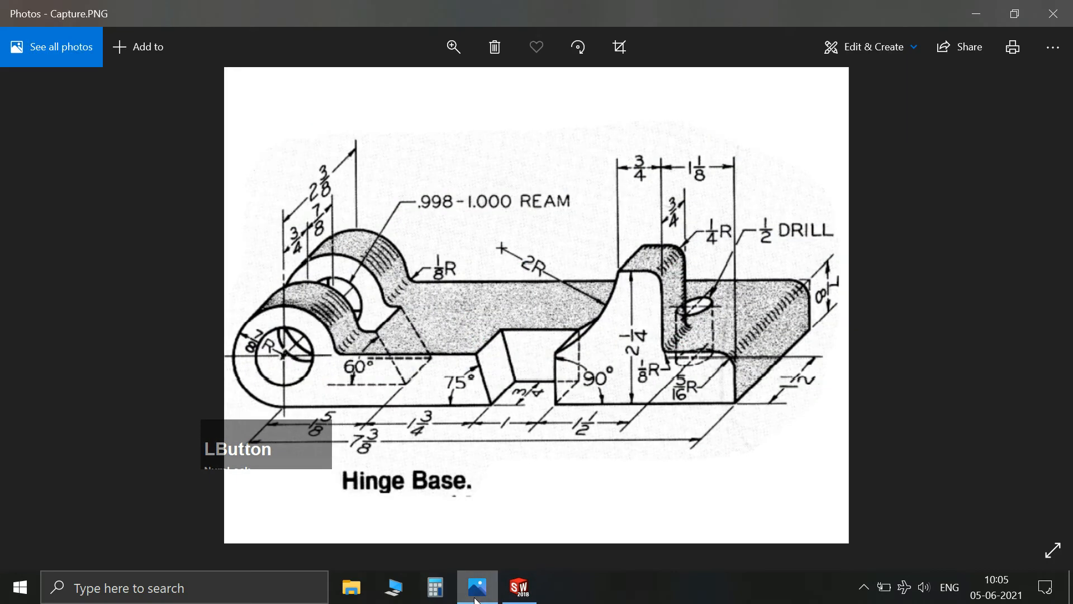
click(476, 598)
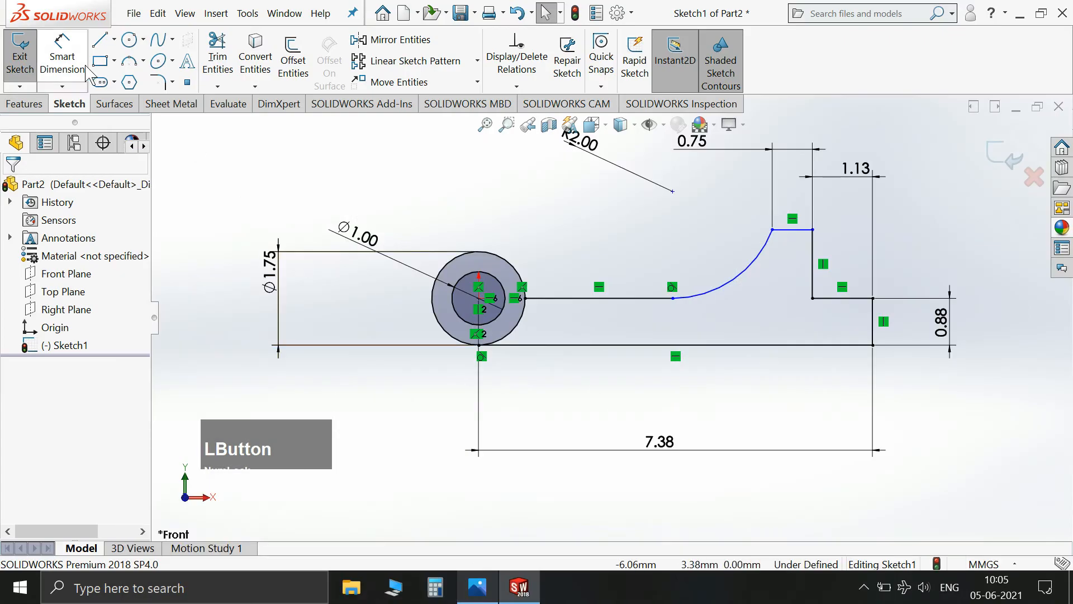
click(86, 66)
click(811, 229)
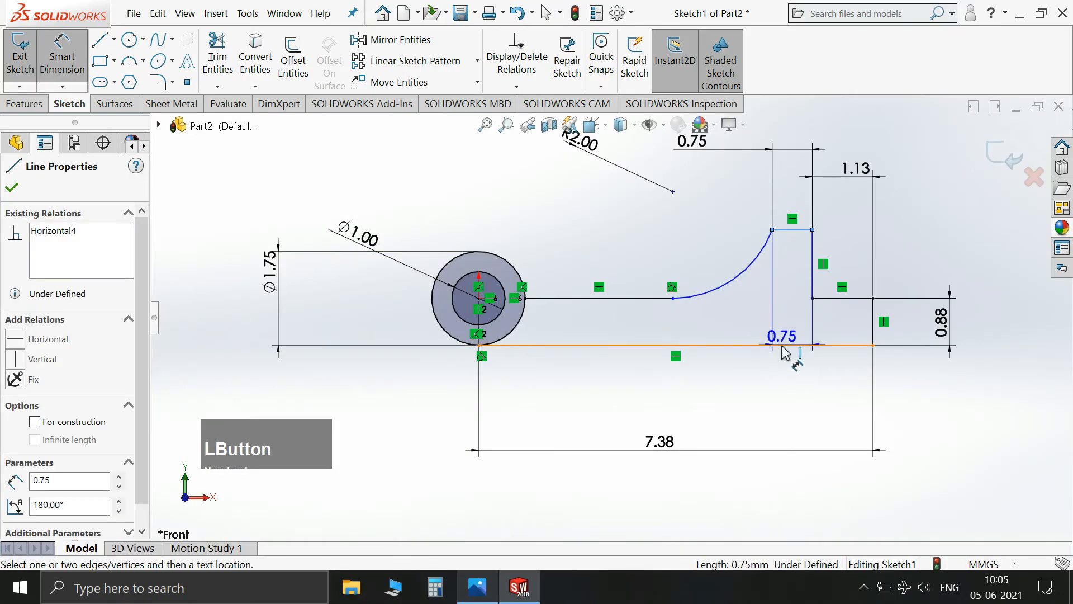
click(785, 345)
click(996, 275)
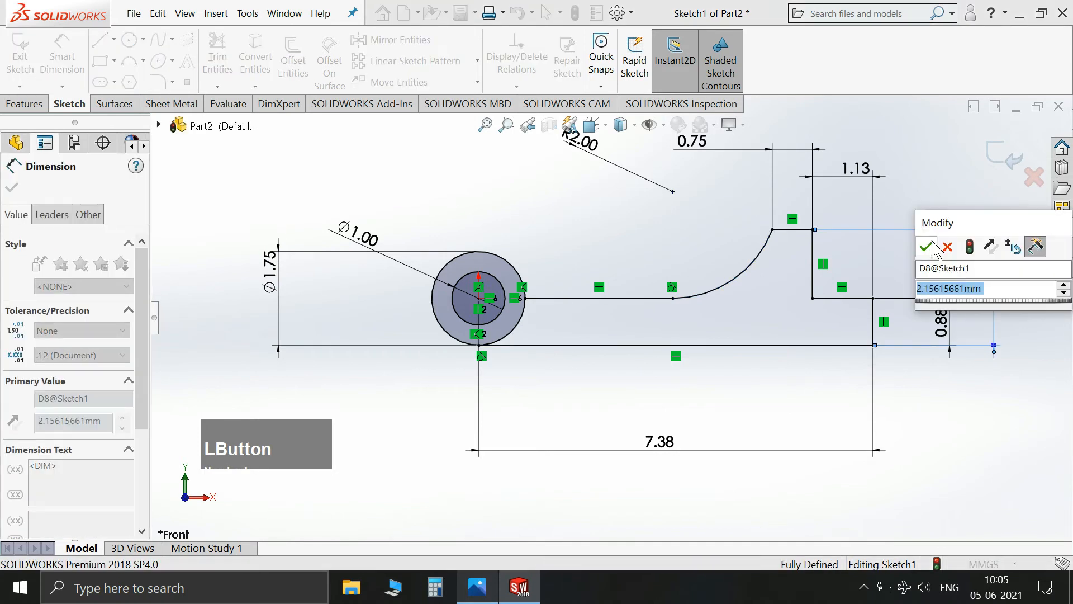
text(2+1/4)
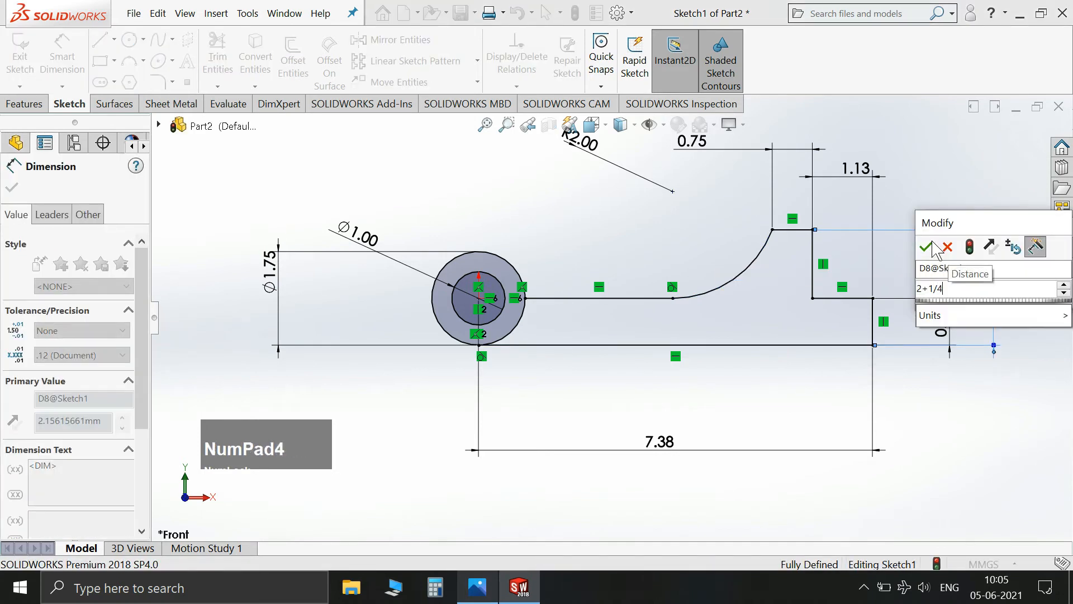
key(Return)
key(Escape)
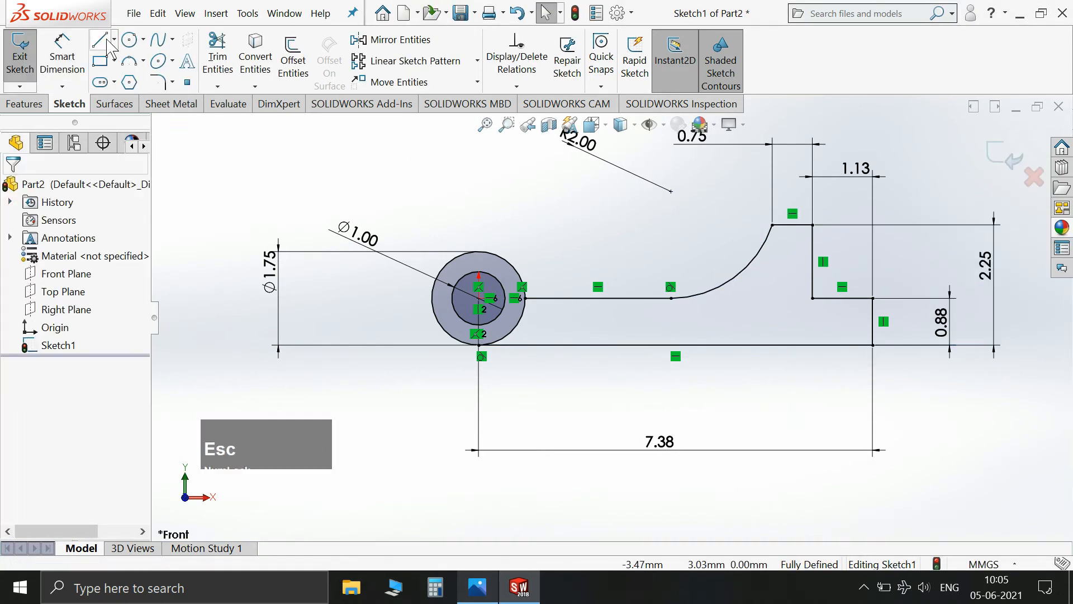
Sketch a horizontal line from the arc's lower end to the foot of the upright's vertical line.
click(100, 41)
click(671, 298)
click(813, 298)
key(Escape)
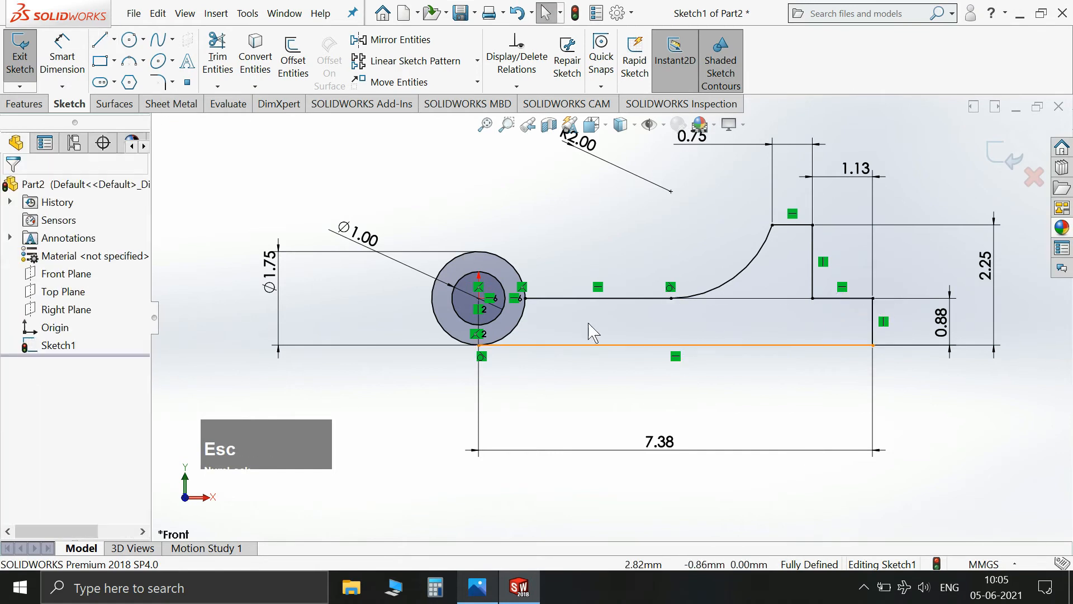
Check the reference drawing and sketch a slanted line about 0.91 mm long from the upper horizontal line to the base line.
click(101, 41)
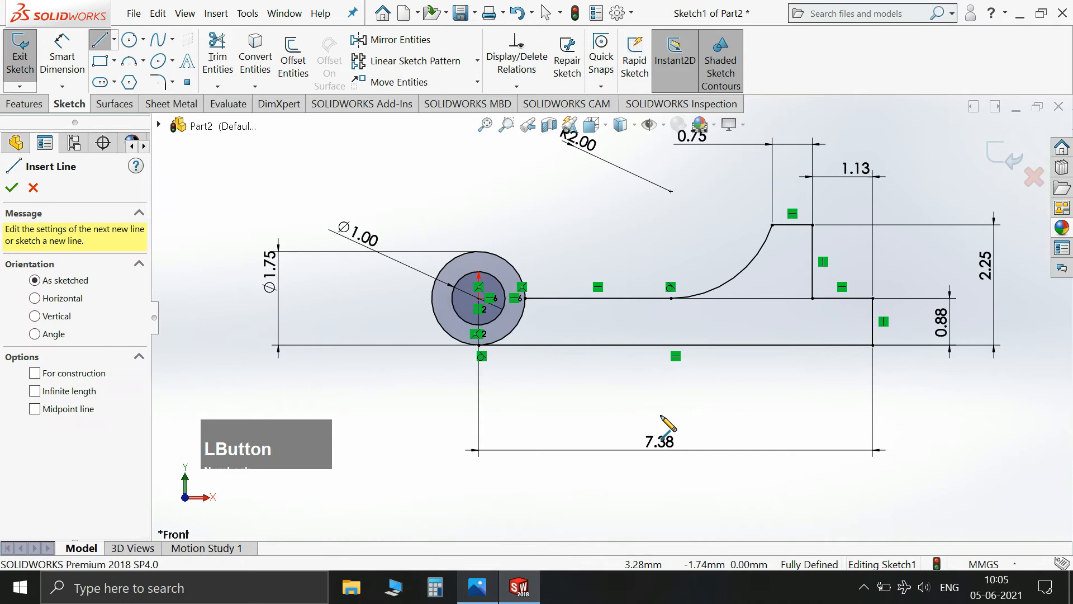
click(465, 590)
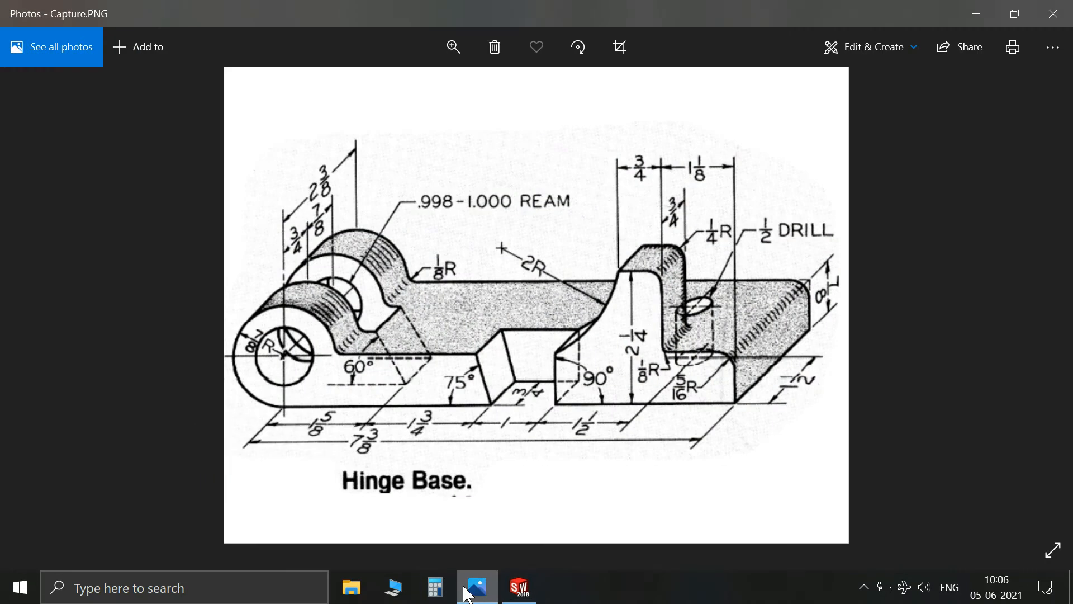
click(465, 590)
click(652, 298)
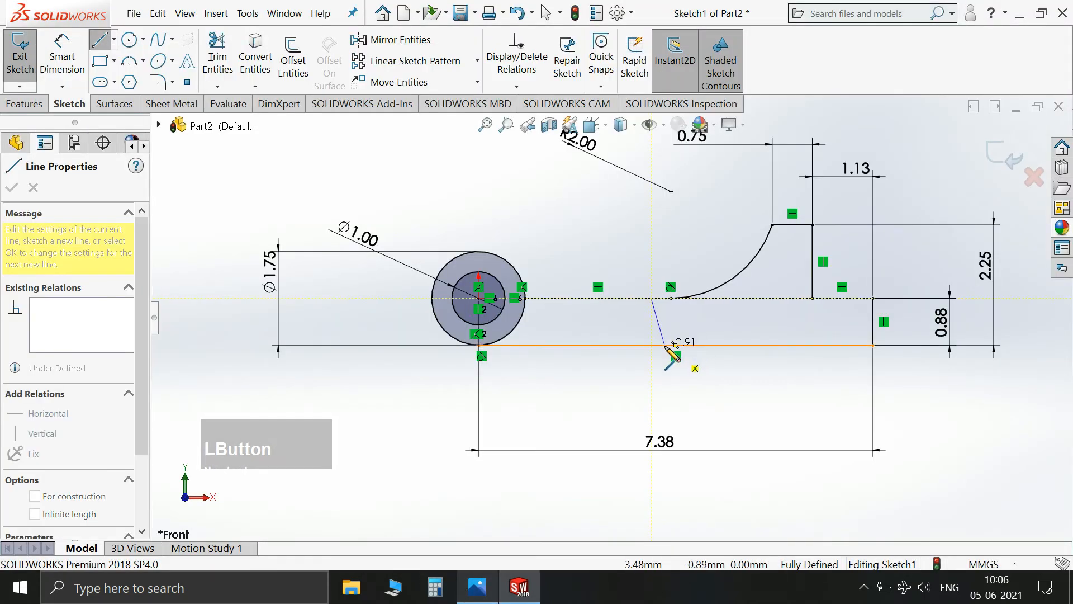
click(664, 344)
key(Escape)
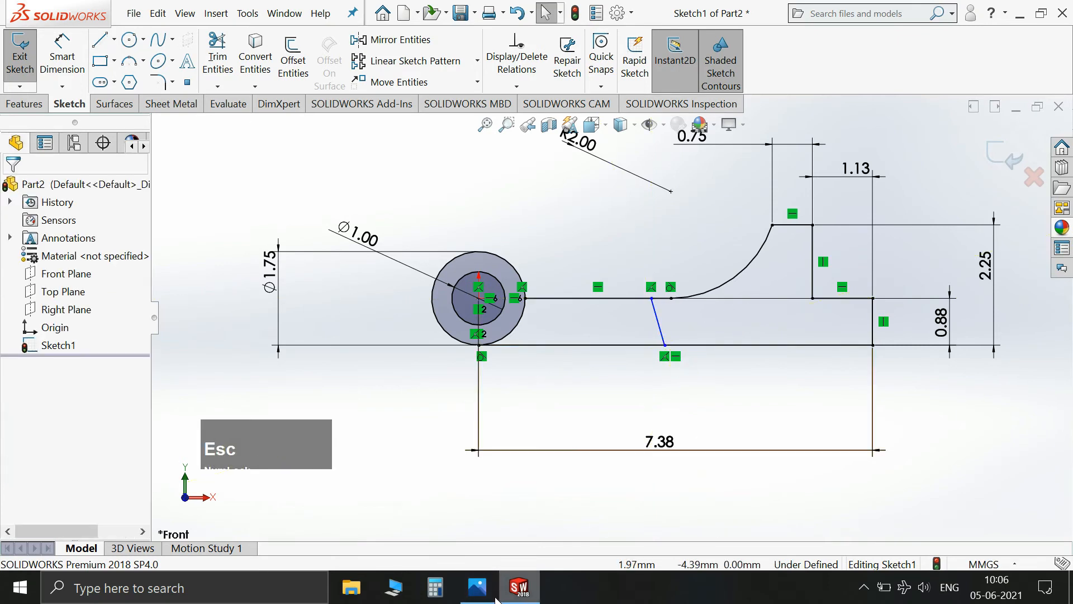
Recheck the reference drawing and sketch a vertical line from the base line up past the arc, between the slanted line and the upright.
click(494, 598)
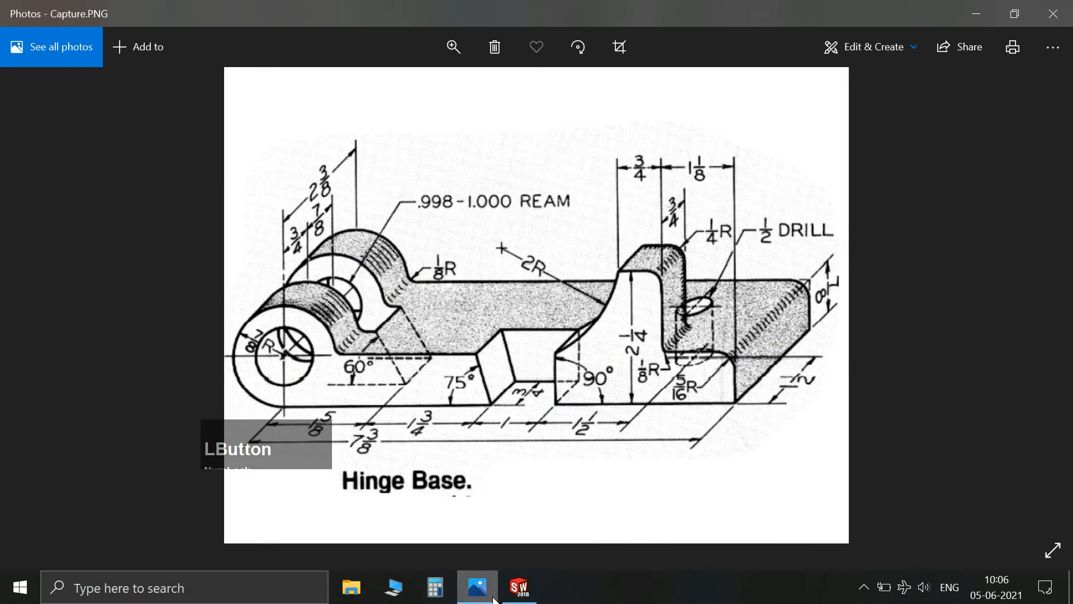
click(494, 598)
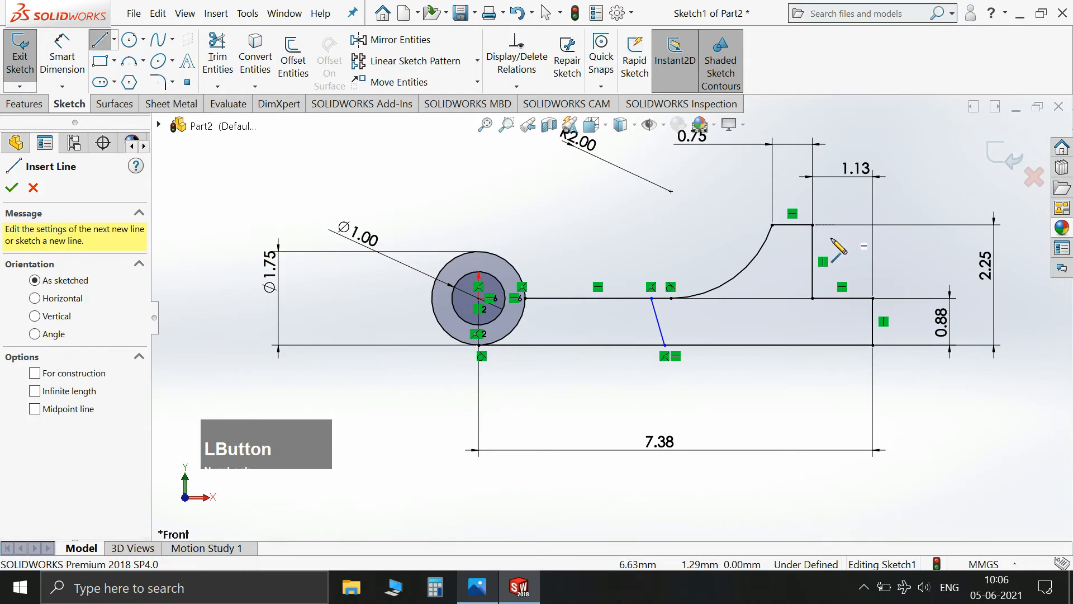
click(733, 278)
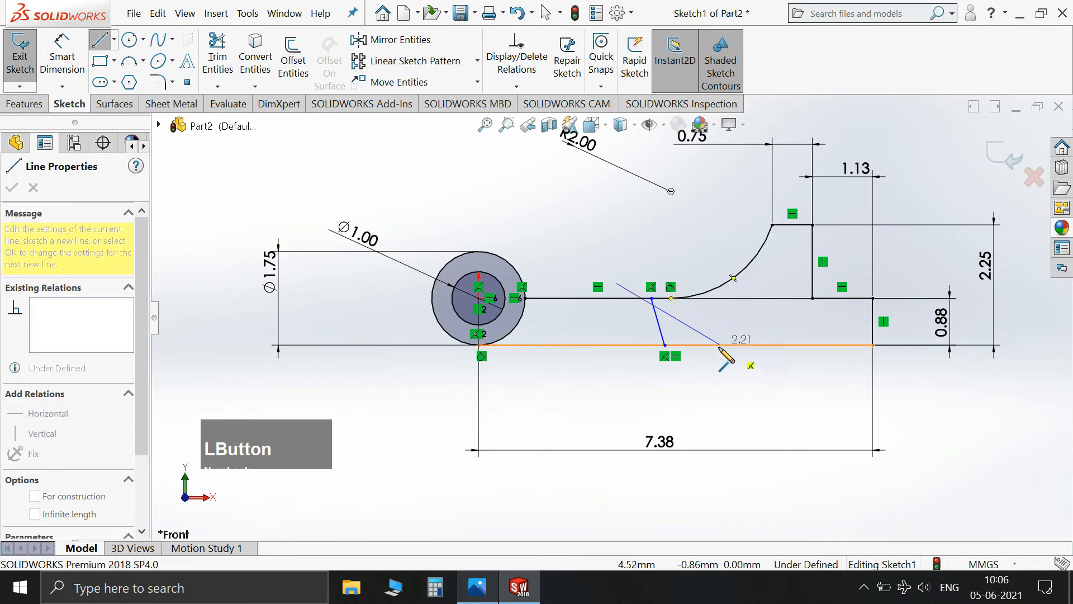
key(Escape)
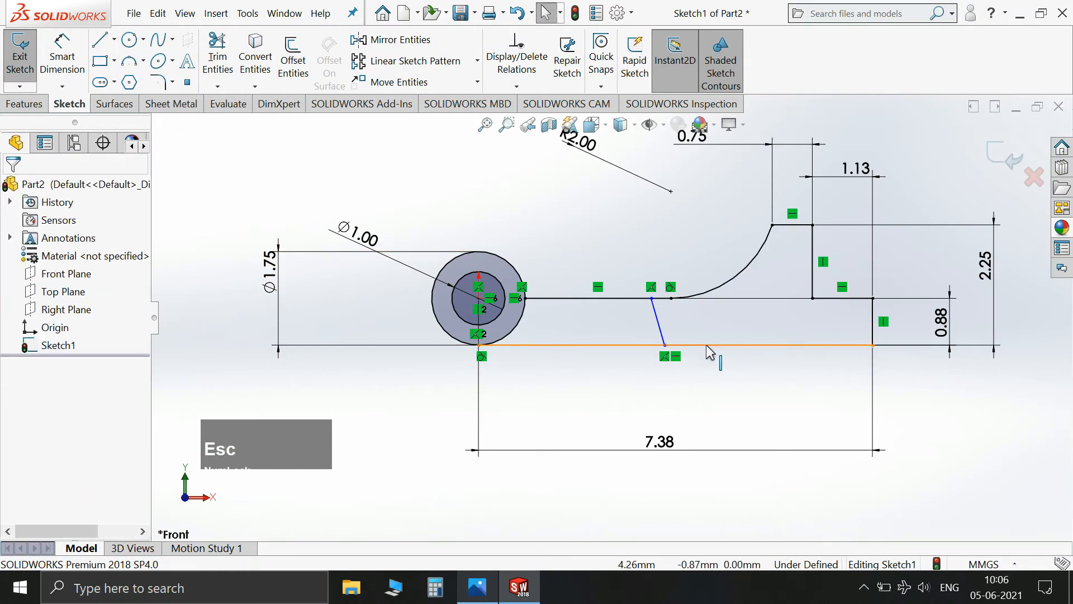
click(99, 42)
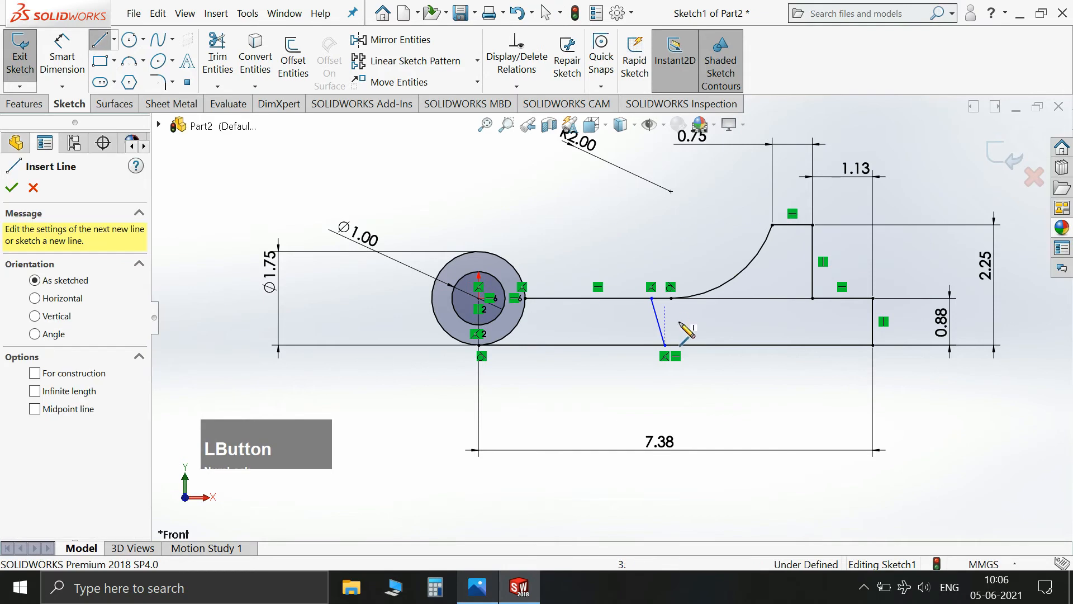
click(724, 345)
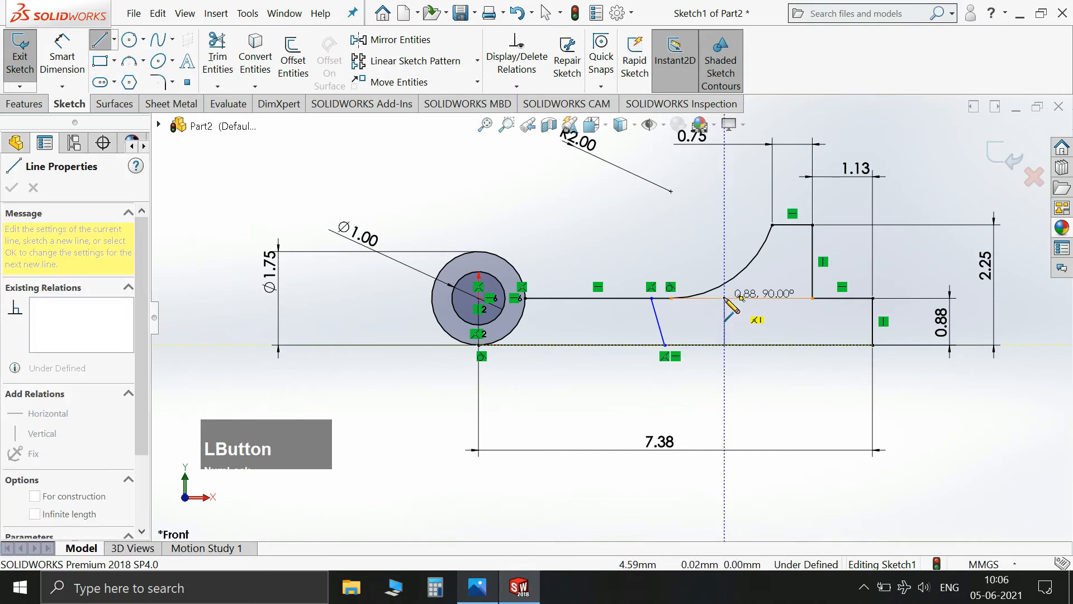
click(725, 244)
key(Escape)
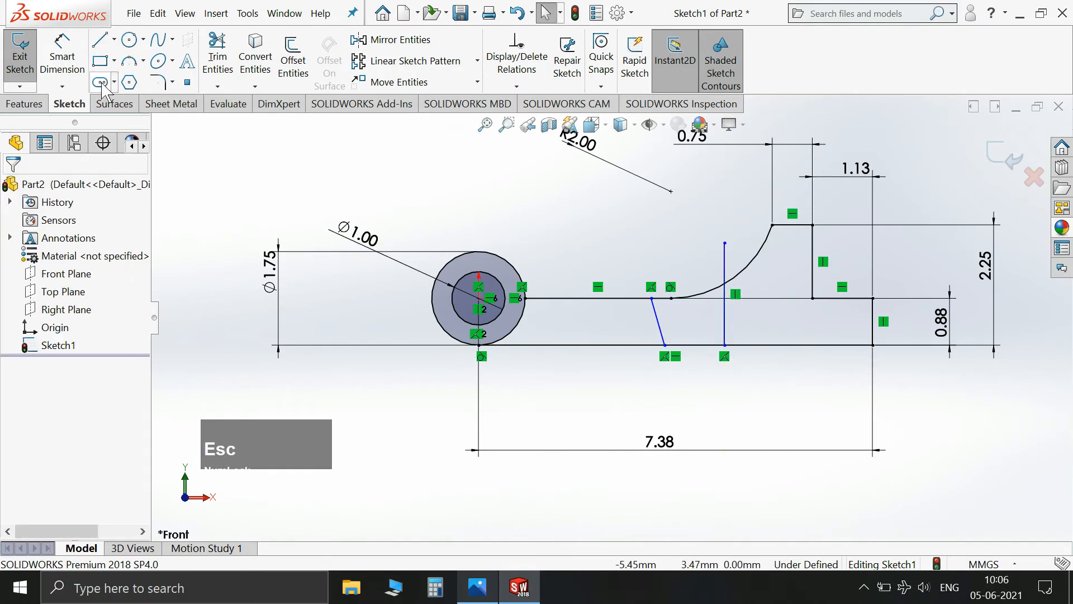
Check the notch angle in the reference drawing and dimension the angle between the slanted line and the base line as 75°.
click(62, 56)
click(478, 587)
click(478, 587)
click(648, 344)
click(661, 332)
click(648, 324)
text(75)
key(KP_Enter)
Check the reference drawing and dimension the horizontal distance from the circle centre to the slanted line's lower end as 1+5/8+1+3/4 mm.
click(478, 587)
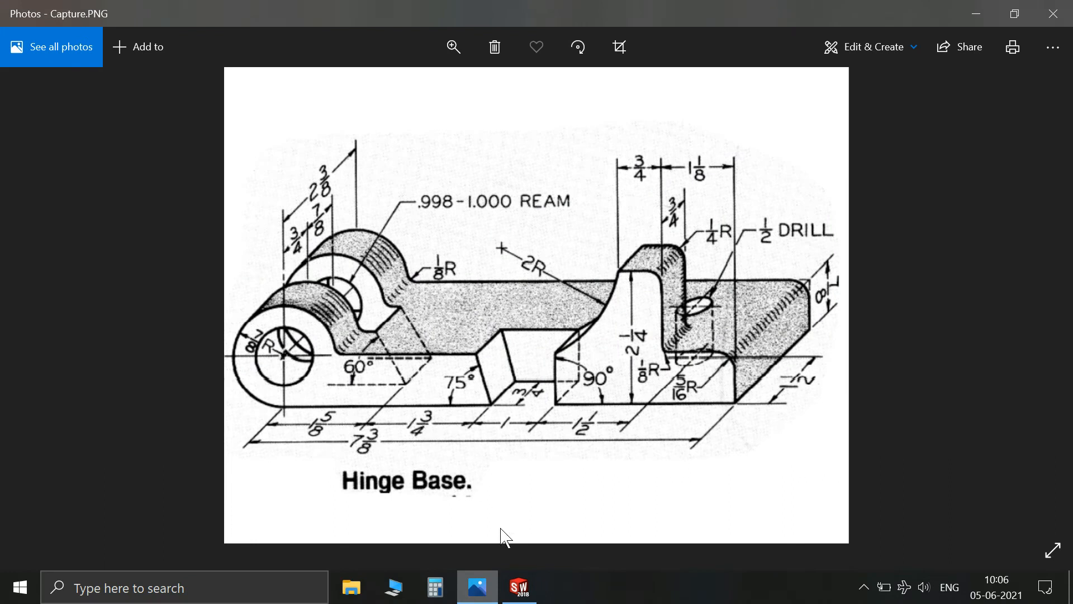
click(519, 587)
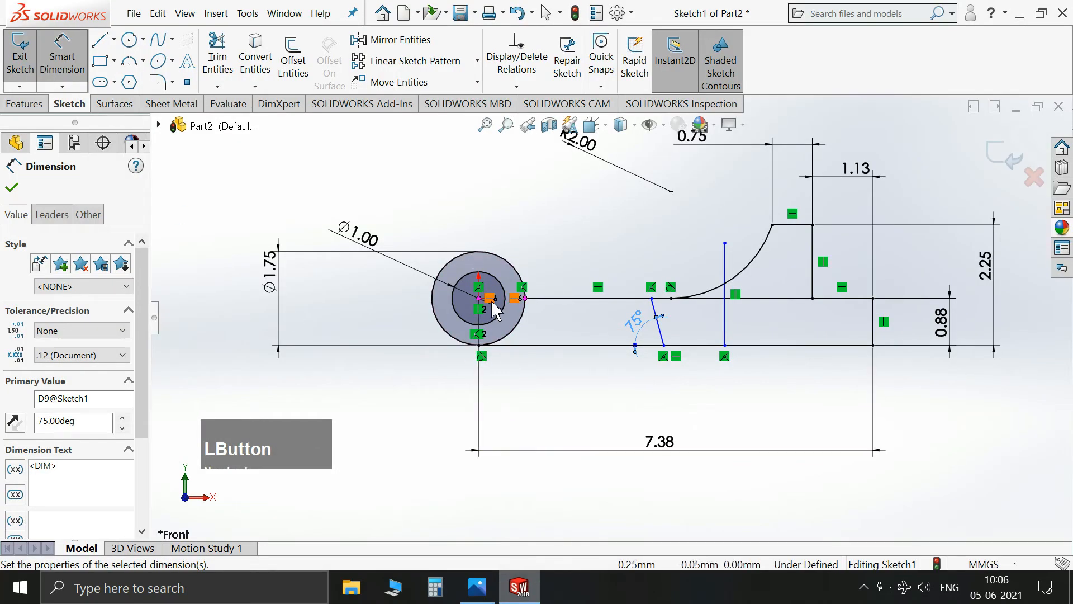
click(482, 301)
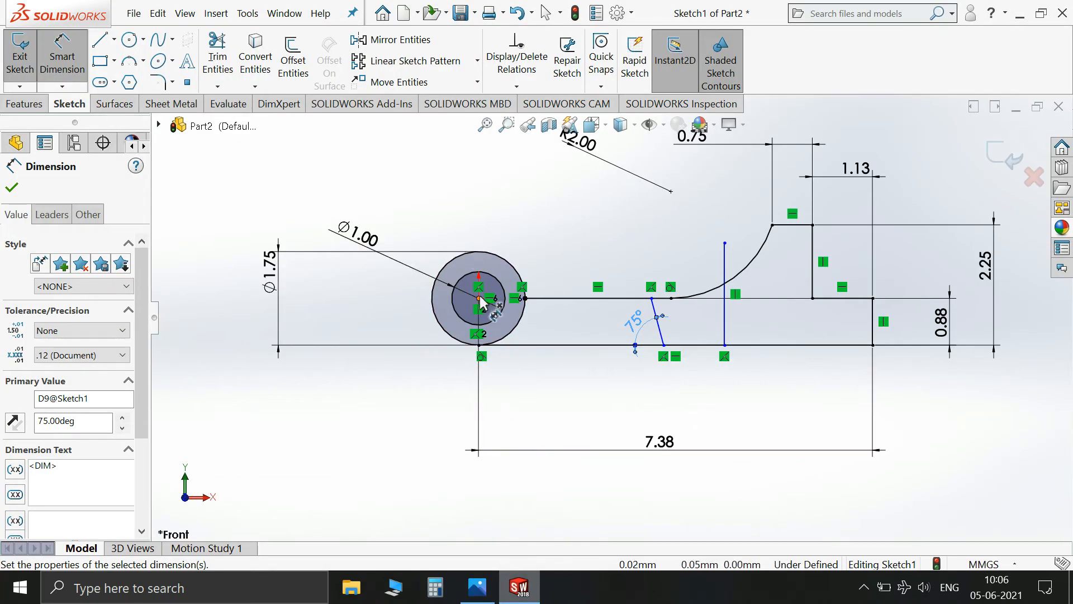
click(664, 346)
click(603, 424)
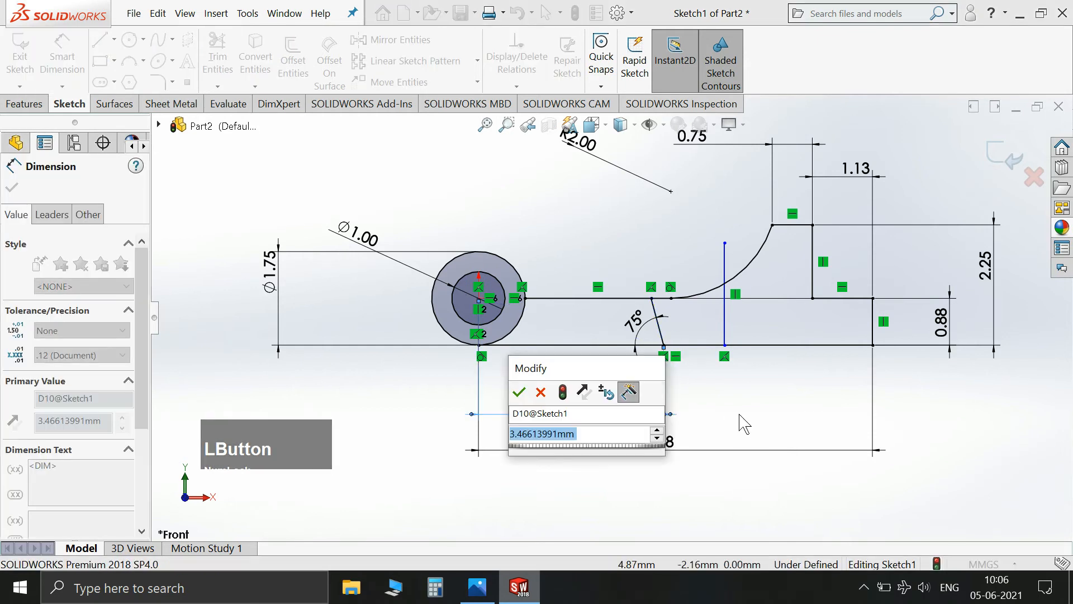
text(1+5/)
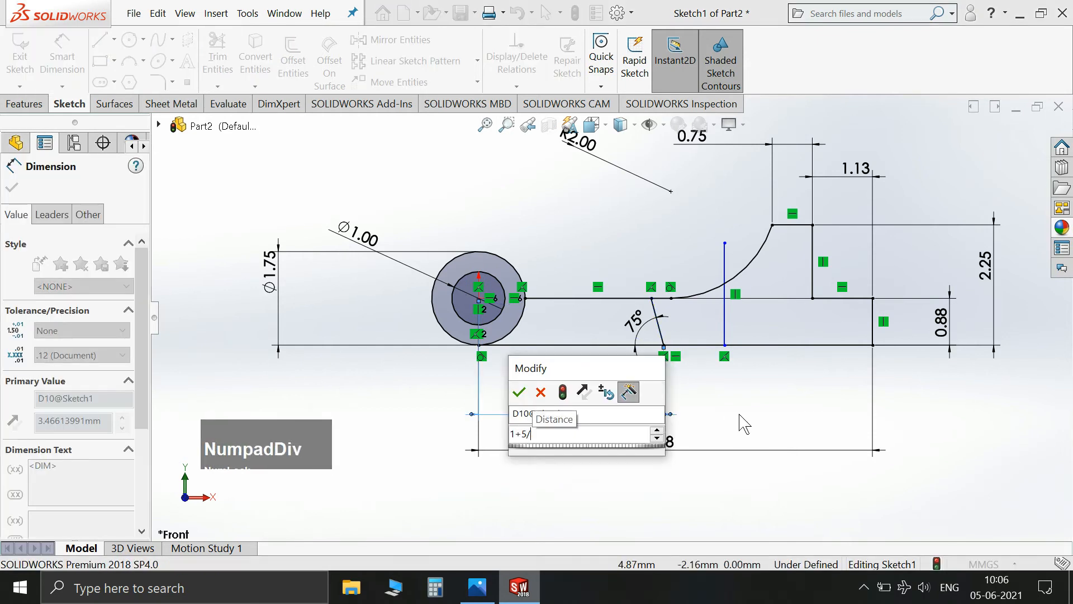
text(8+1+3/)
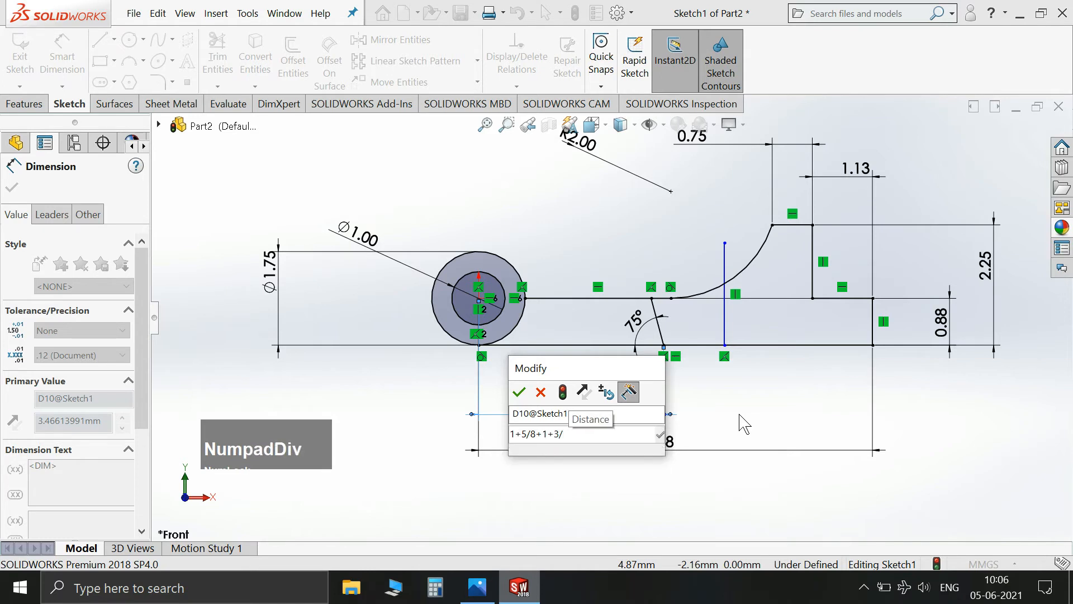
click(497, 582)
click(497, 582)
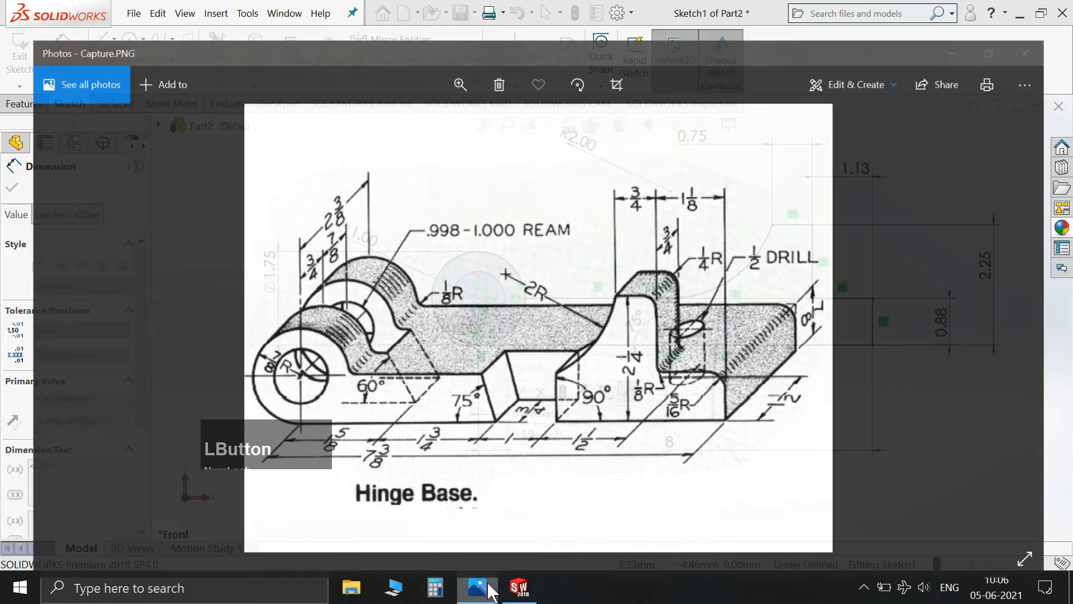
text(4)
key(Return)
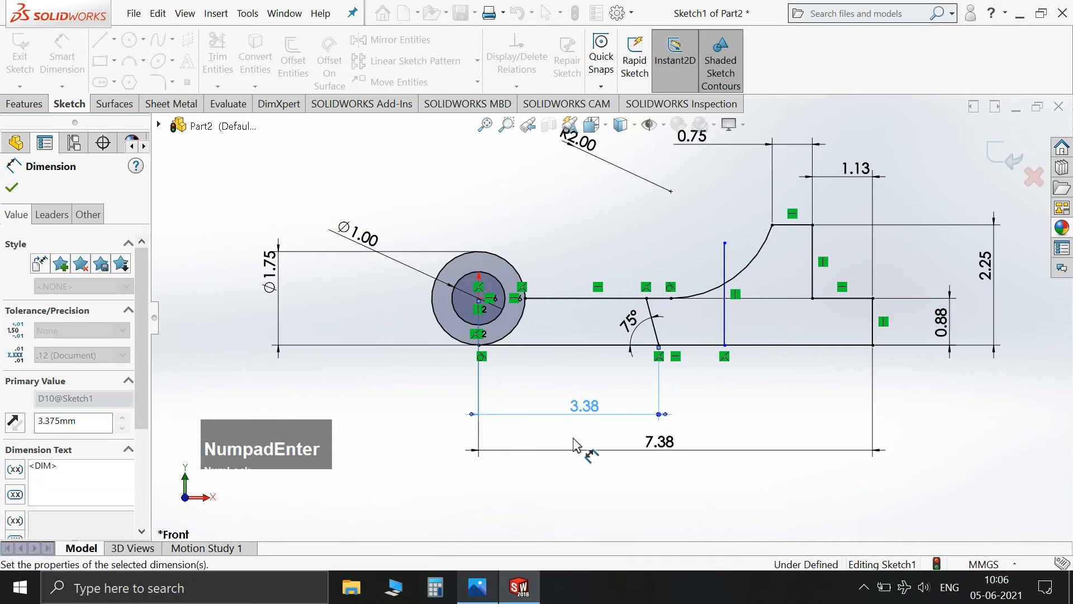
Check the notch width in the reference drawing and dimension the distance between the lower ends of the slanted and vertical lines as 1 mm.
click(480, 588)
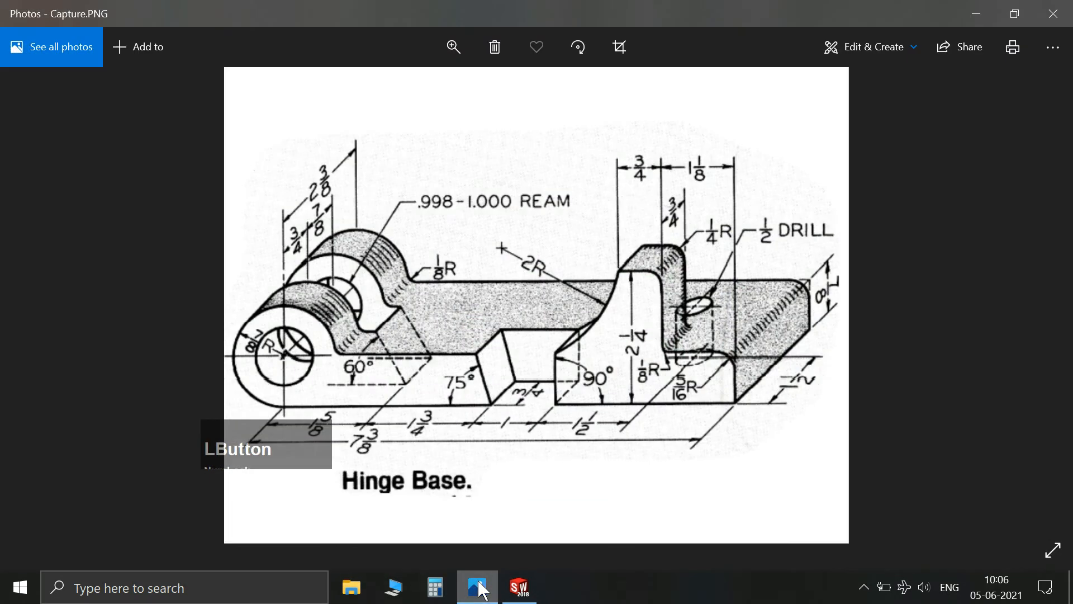
click(480, 588)
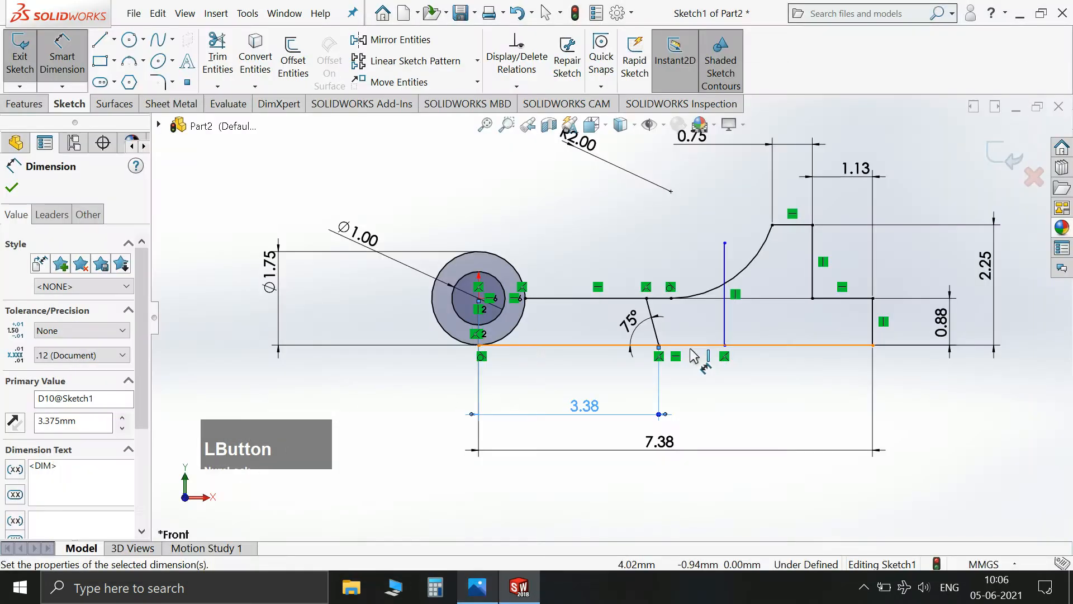
click(659, 345)
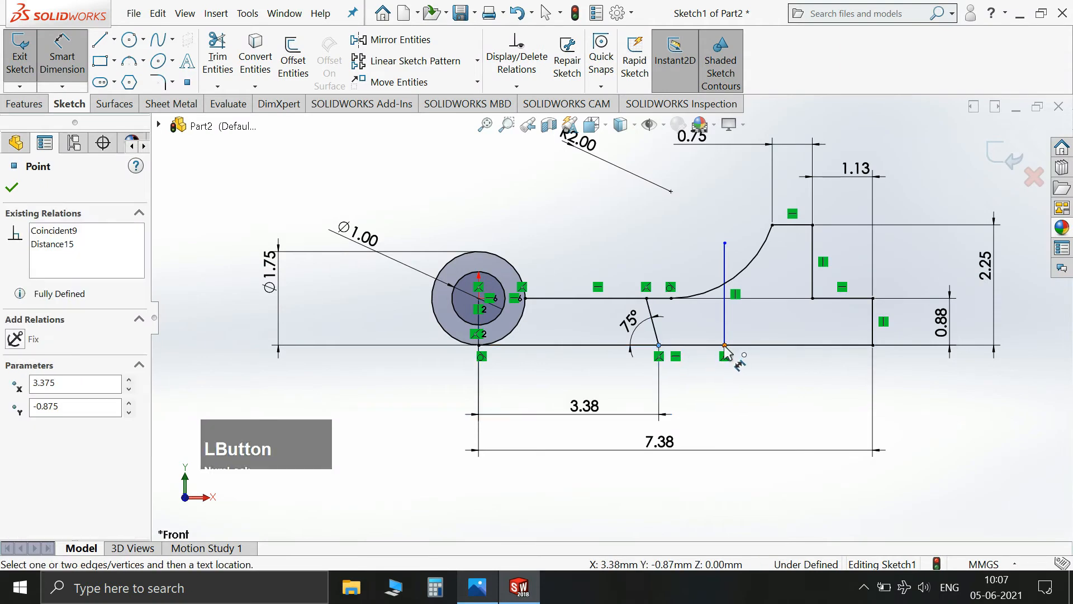
click(725, 345)
click(694, 420)
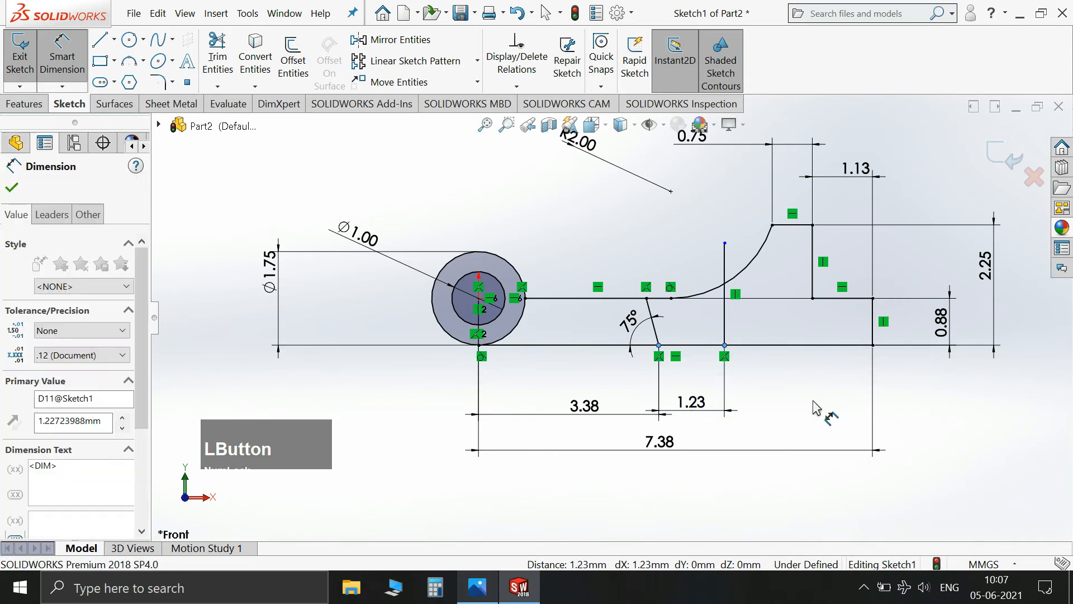
text(1)
key(Return)
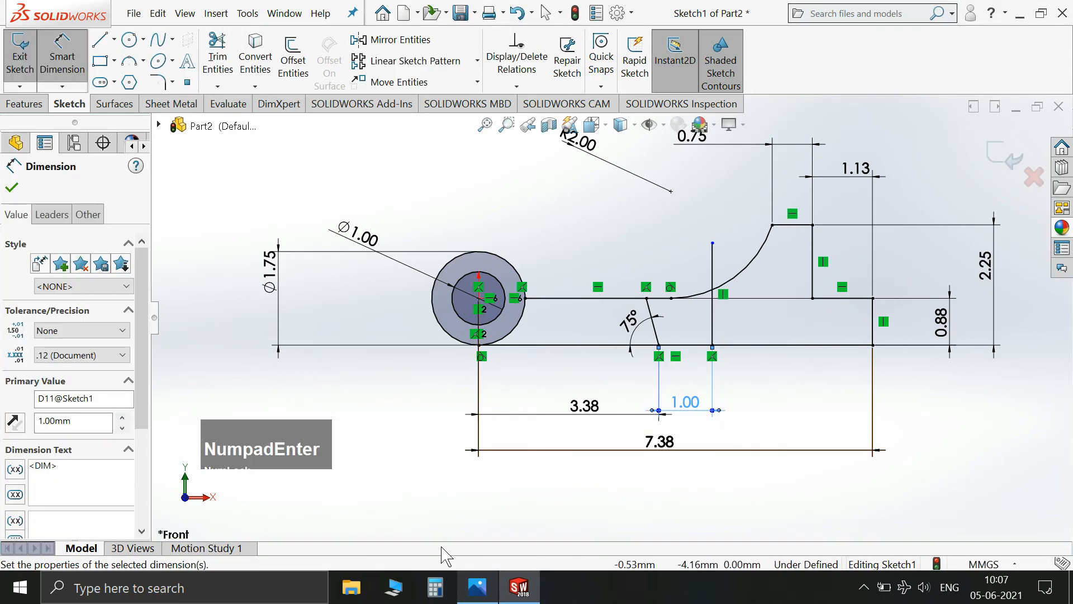
Compare the sketched profile with the reference drawing and leave the dimension command.
click(465, 593)
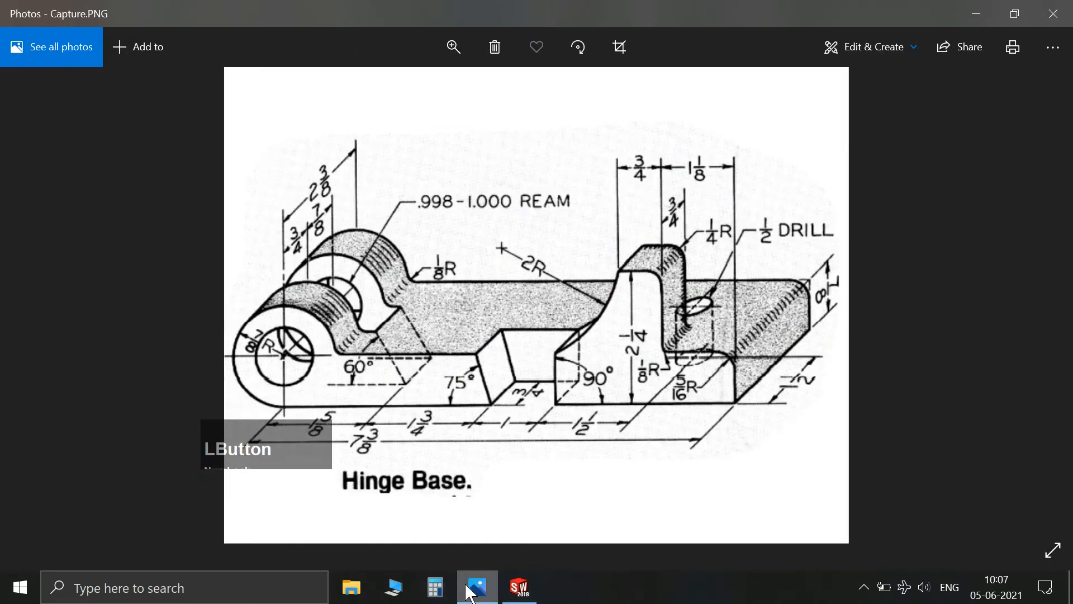
click(475, 588)
click(492, 586)
click(495, 590)
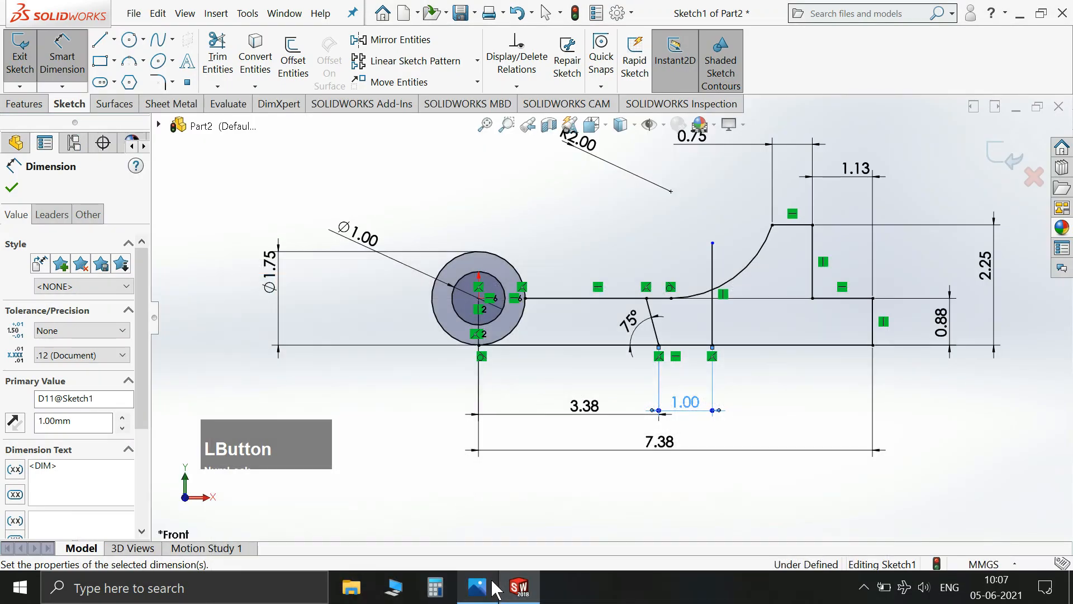
click(494, 590)
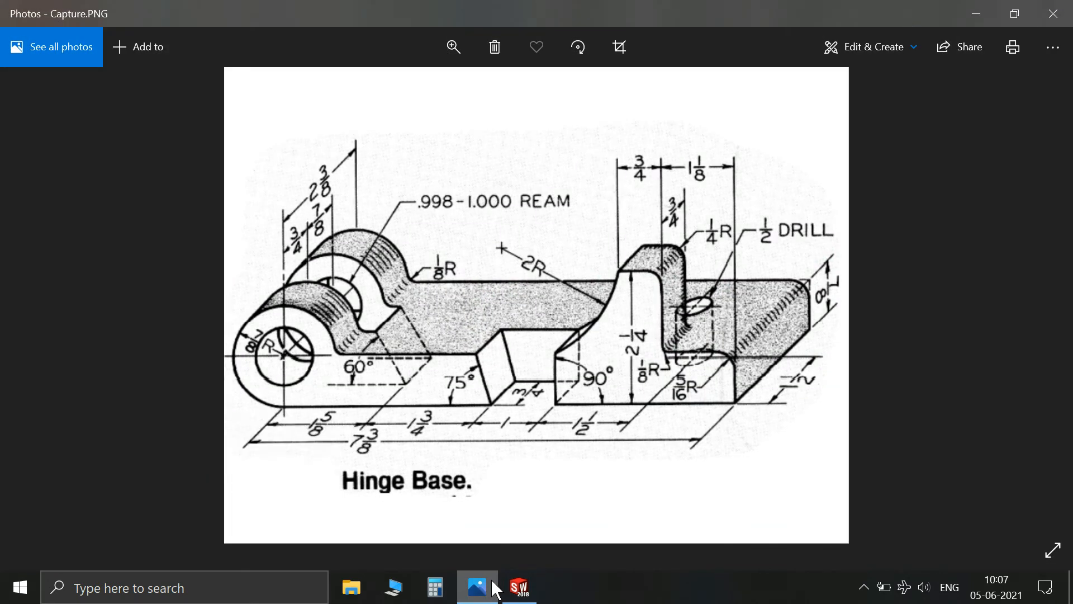
click(494, 590)
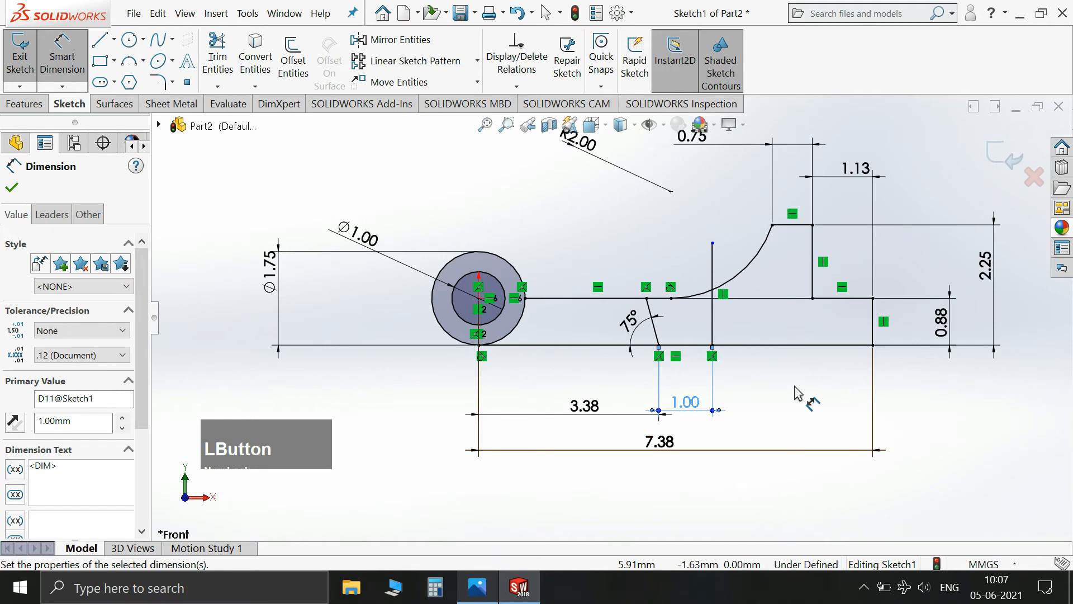
key(Escape)
Trim the part of the vertical notch line that extends above the arc.
click(246, 66)
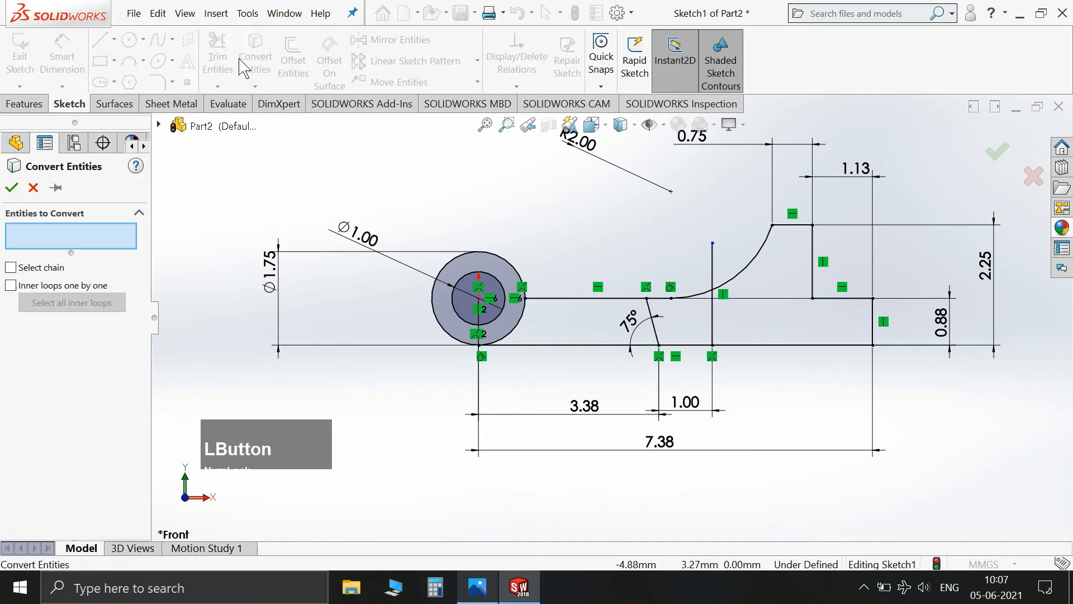
click(32, 188)
click(217, 56)
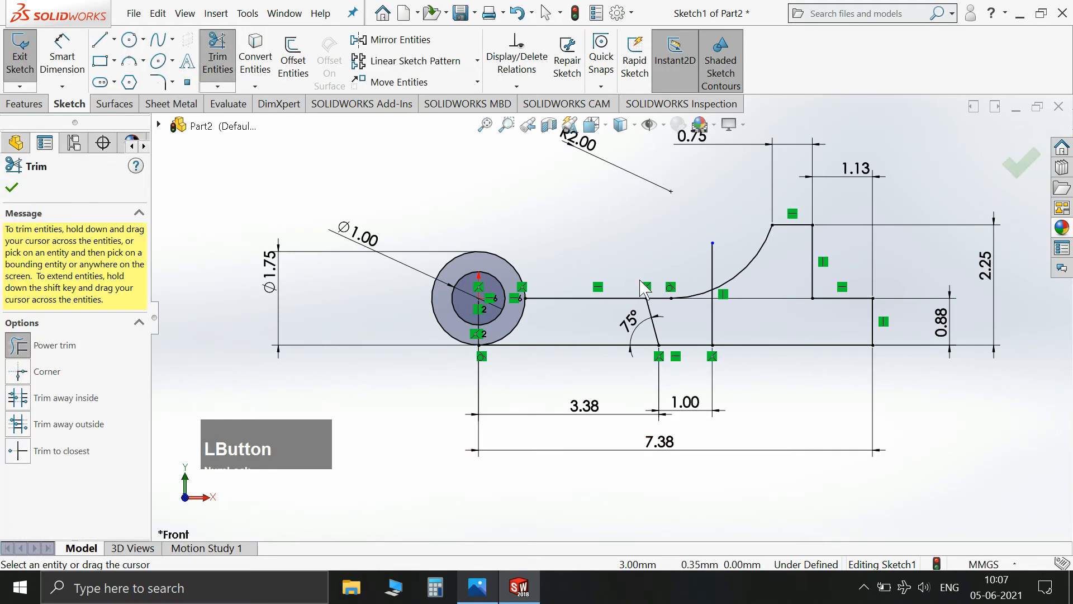
scroll(732, 279, down, 3)
scroll(697, 301, up, 3)
scroll(657, 313, down, 5)
scroll(650, 324, up, 5)
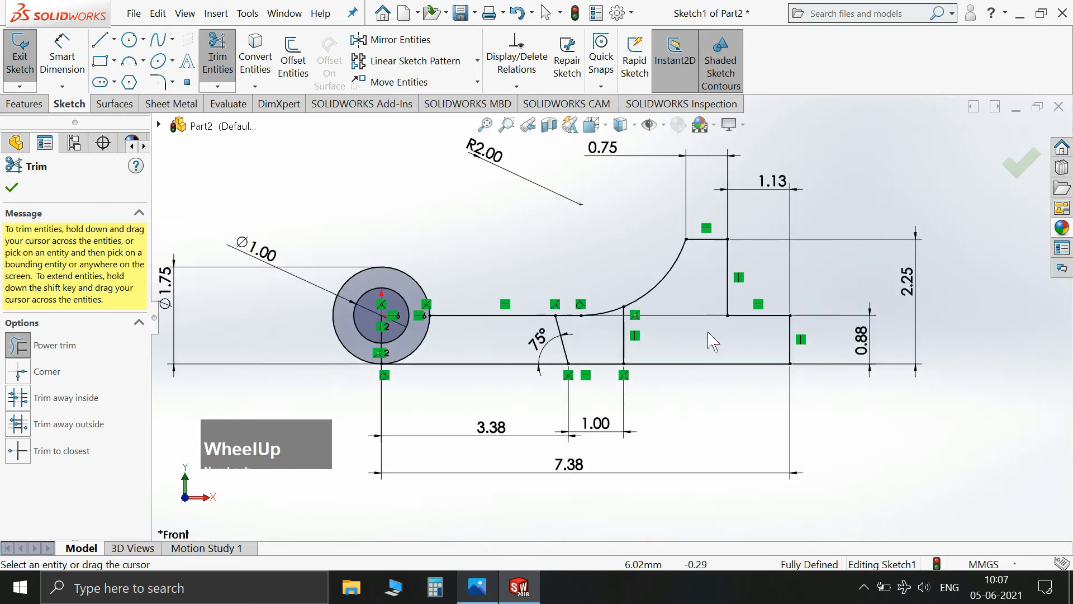
scroll(621, 334, down, 3)
scroll(618, 308, up, 4)
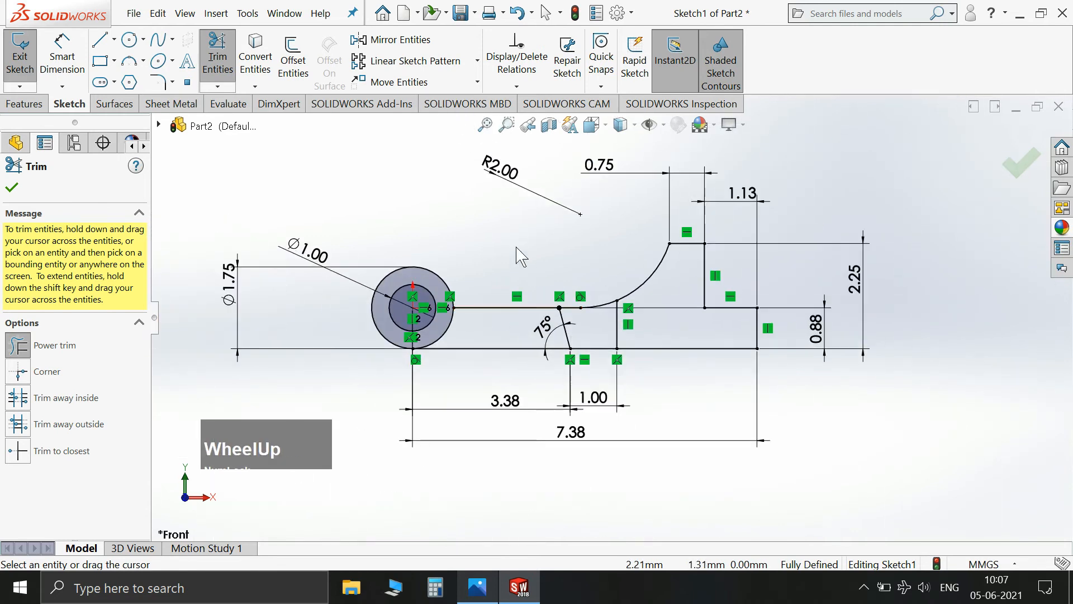
Trim the outer circle's arc between the upper horizontal line and the base line, and finish trimming.
scroll(769, 329, up, 1)
scroll(536, 312, down, 3)
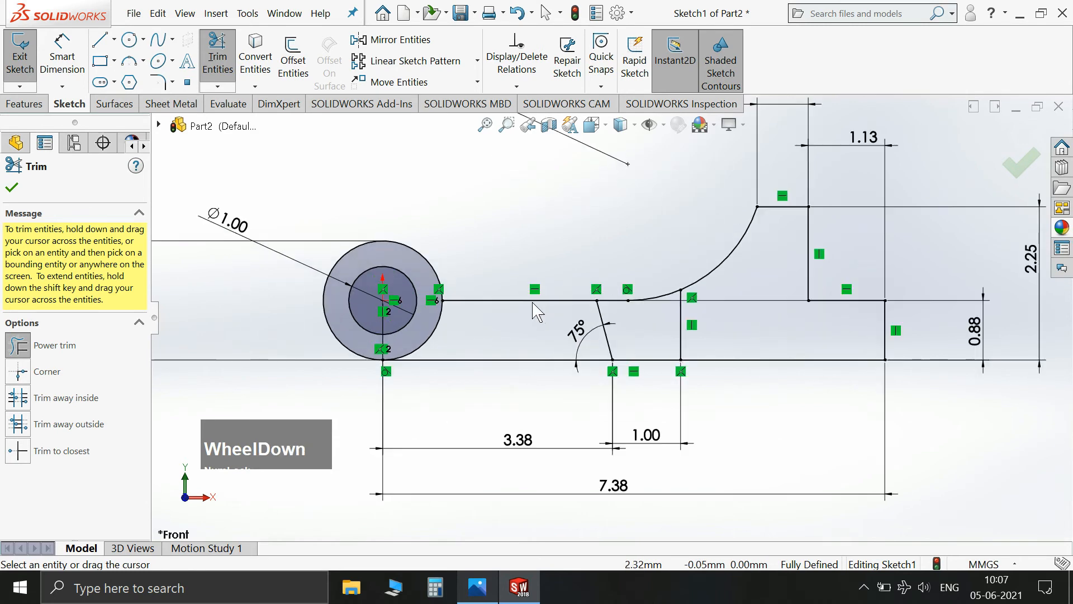
scroll(603, 331, up, 2)
drag(477, 328, 495, 327)
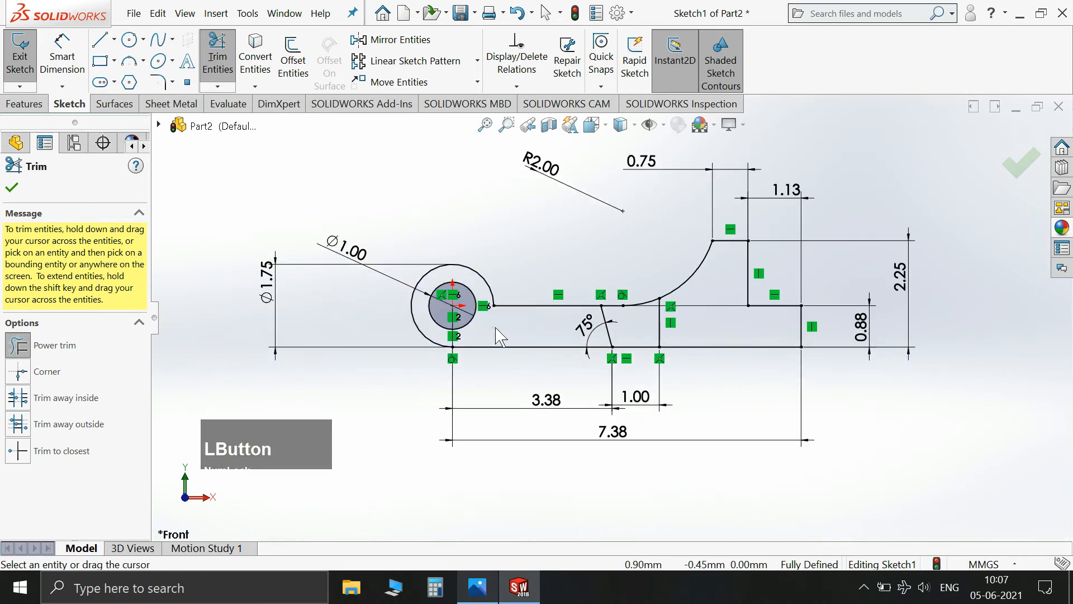
click(1014, 174)
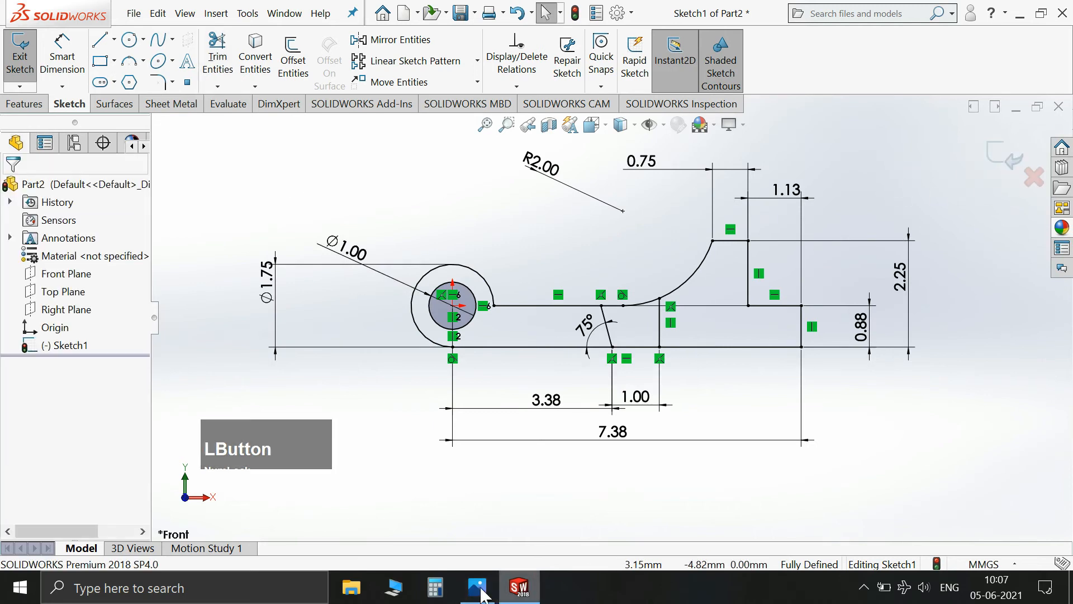
Check the end radius in the reference drawing and fillet the upper corner of the base's far end with a 5/16 mm radius.
click(434, 587)
mouse_move(474, 574)
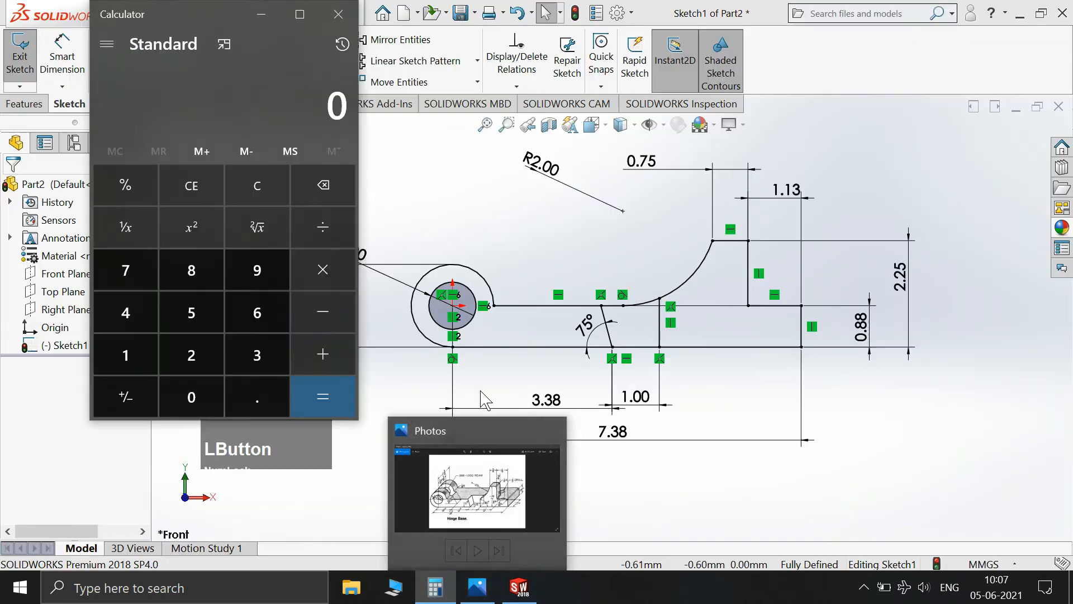
click(500, 483)
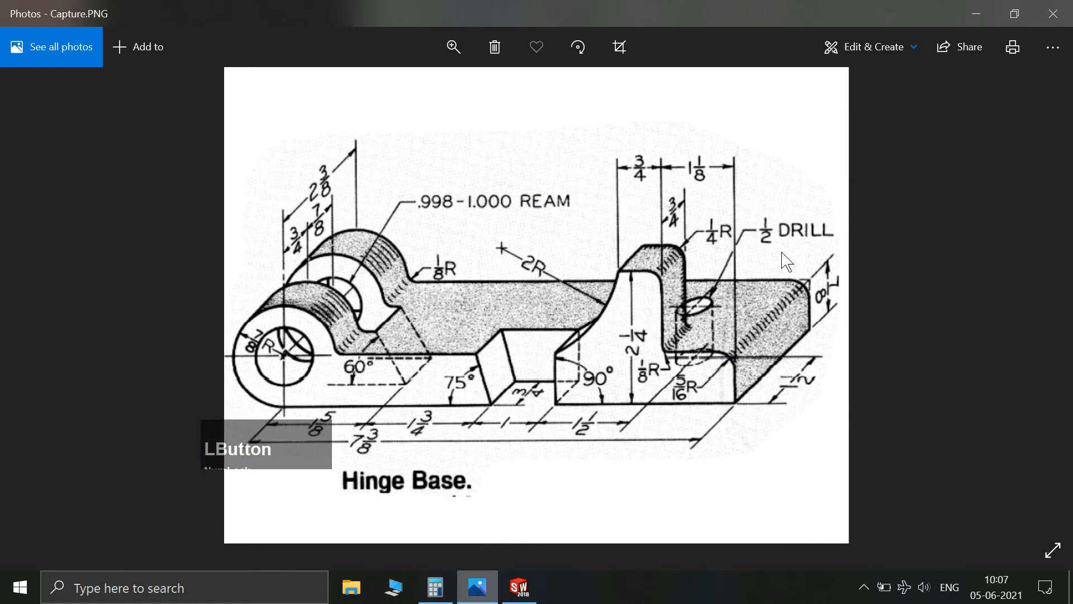
mouse_move(519, 585)
click(521, 507)
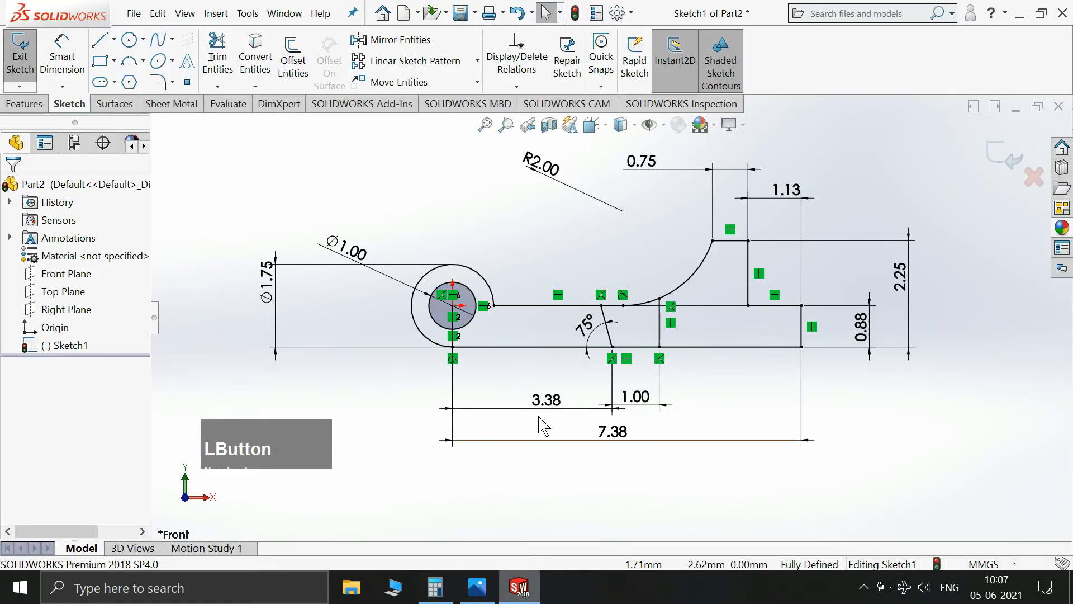
click(161, 82)
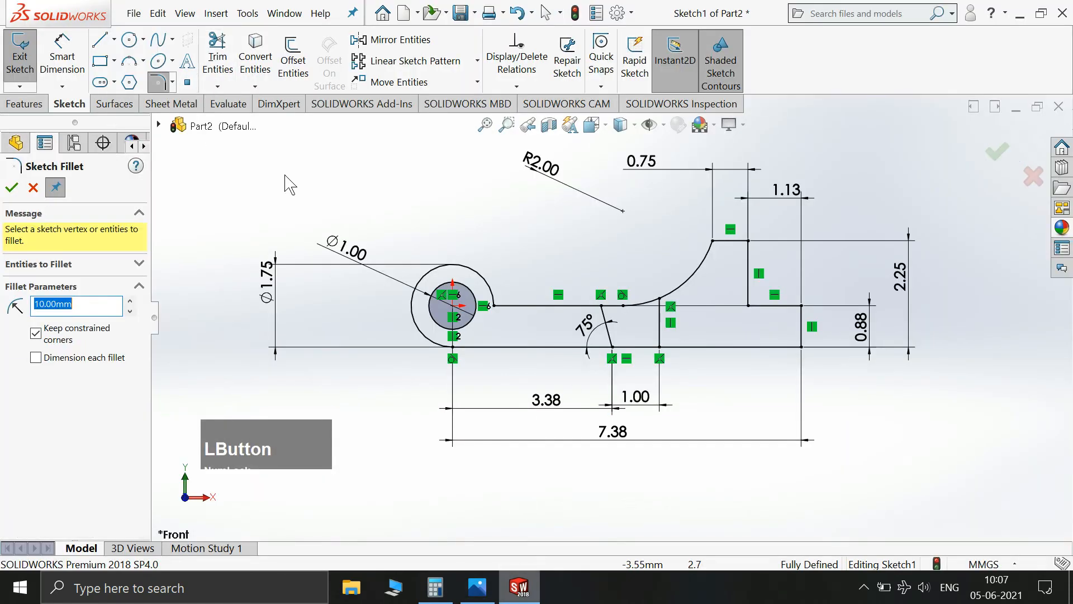
text(5)
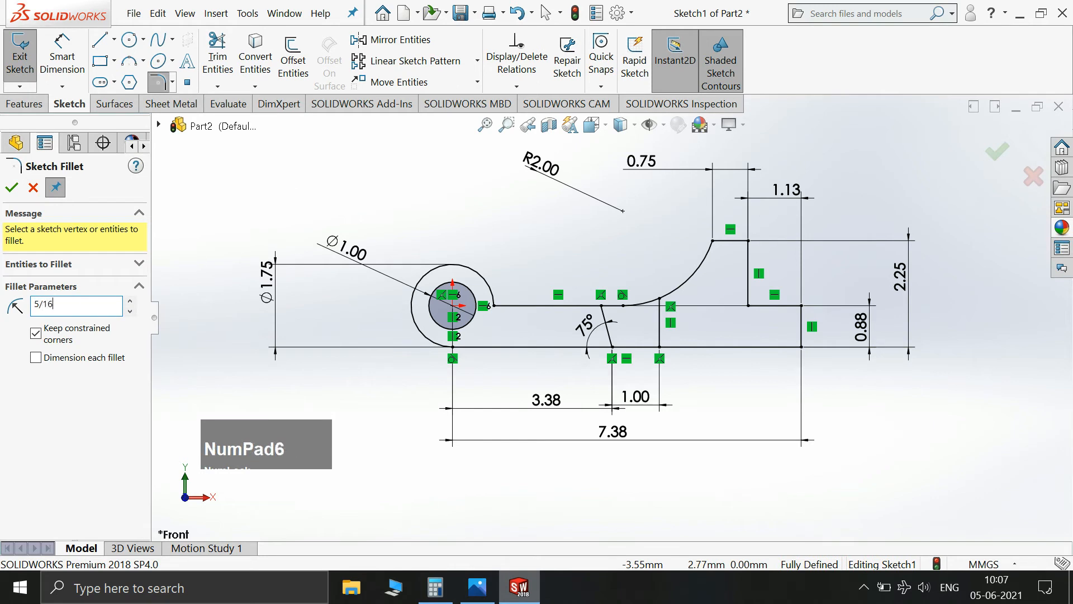
scroll(805, 310, down, 3)
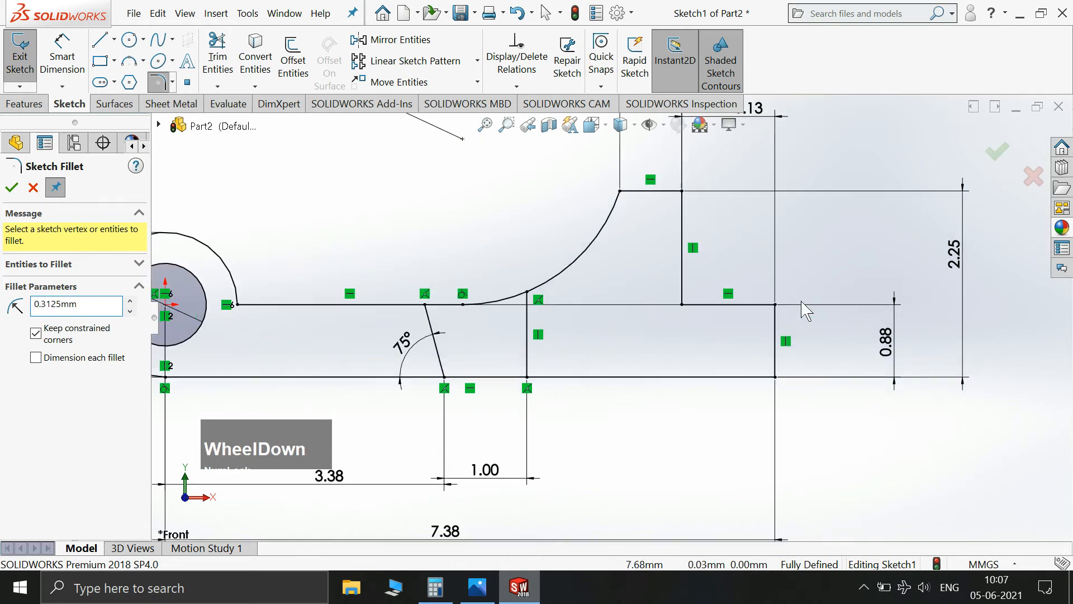
click(775, 305)
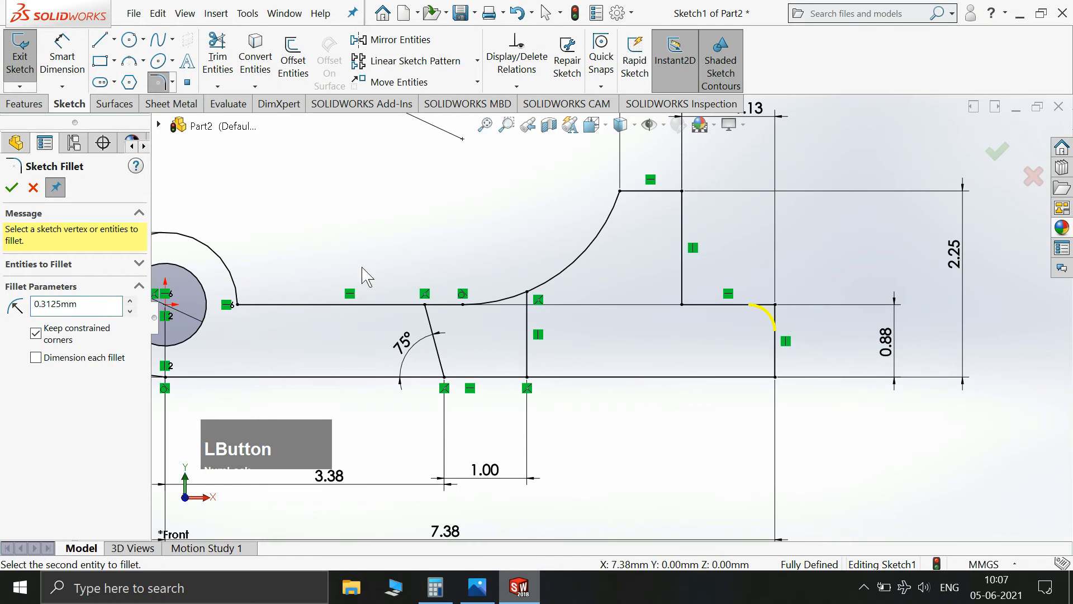
click(11, 187)
scroll(807, 338, up, 3)
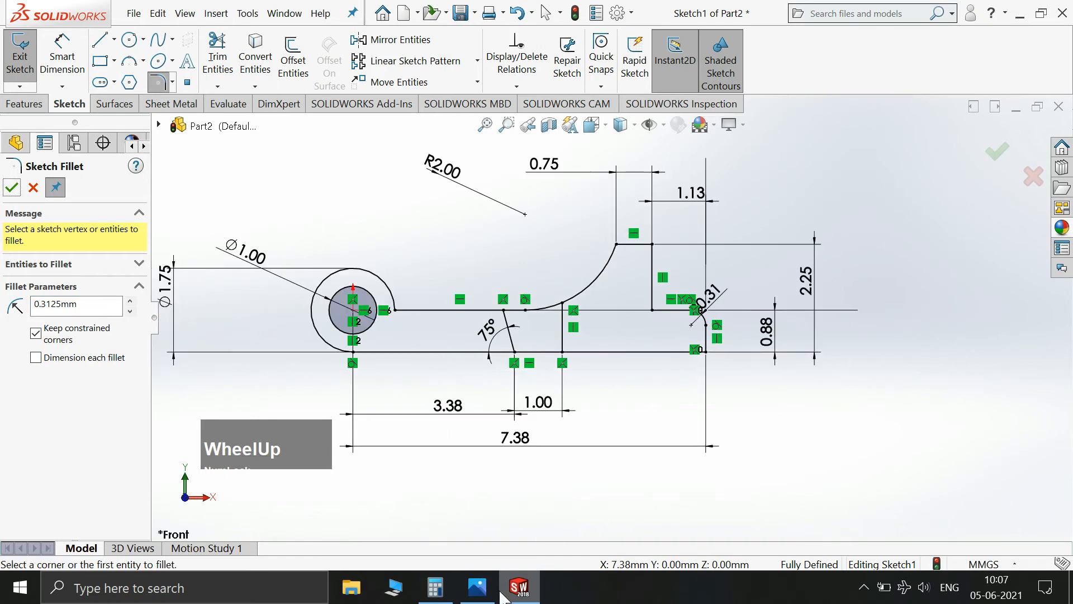
Check the fillet radius in the reference drawing and fillet the junction of the outer circle and upper horizontal line with a 0.125 mm radius.
click(478, 587)
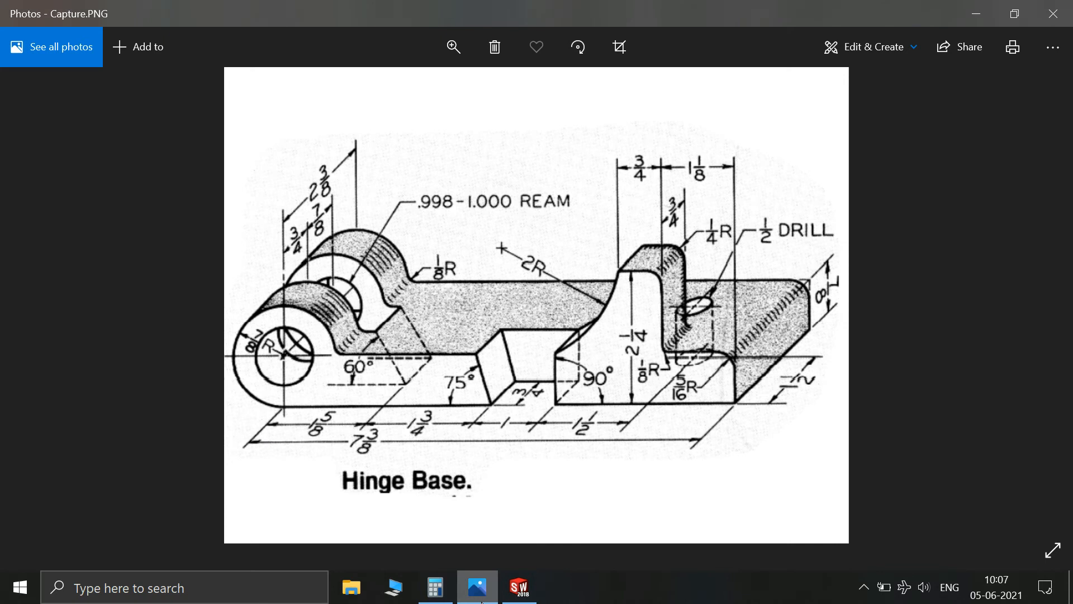
click(480, 592)
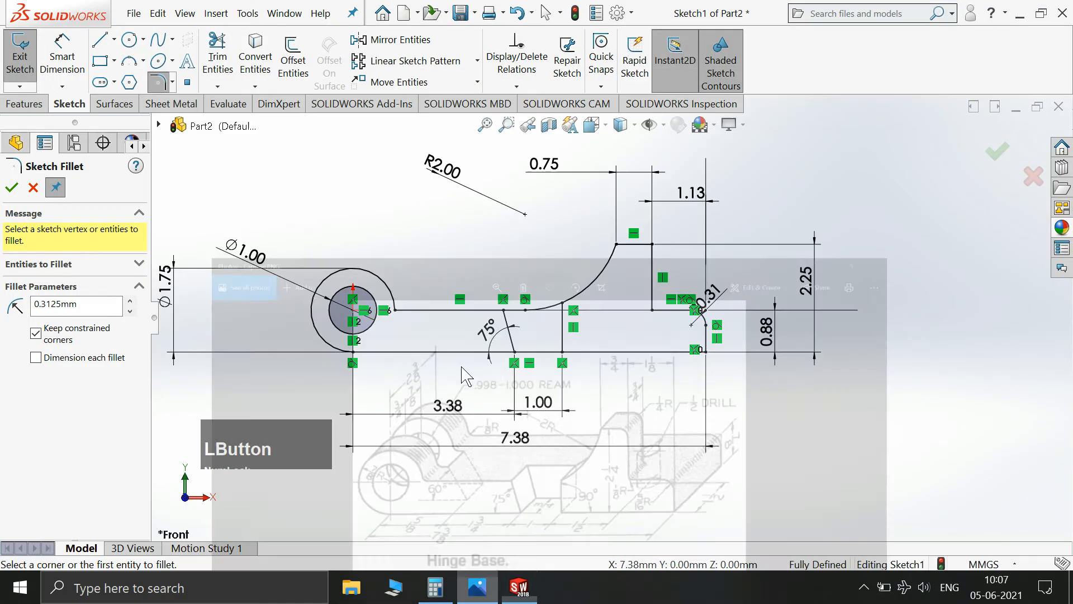
text(1)
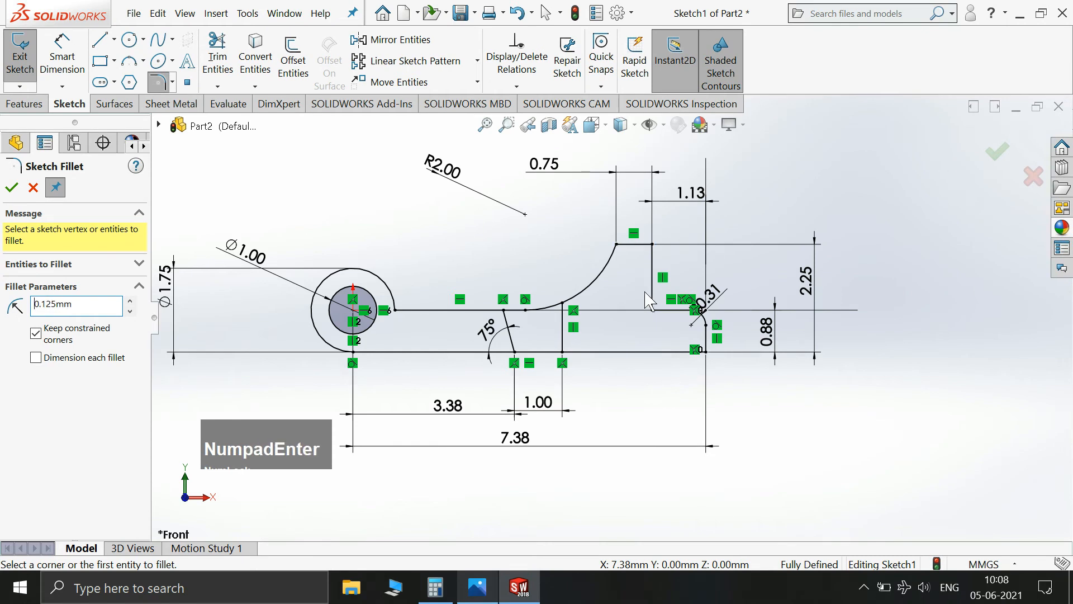
click(413, 317)
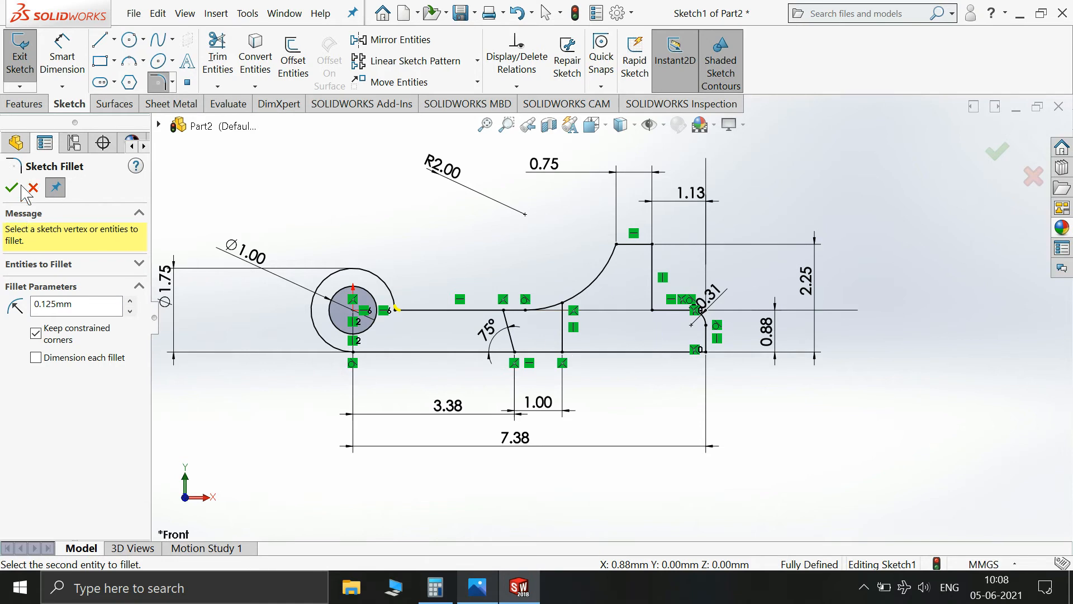
click(457, 309)
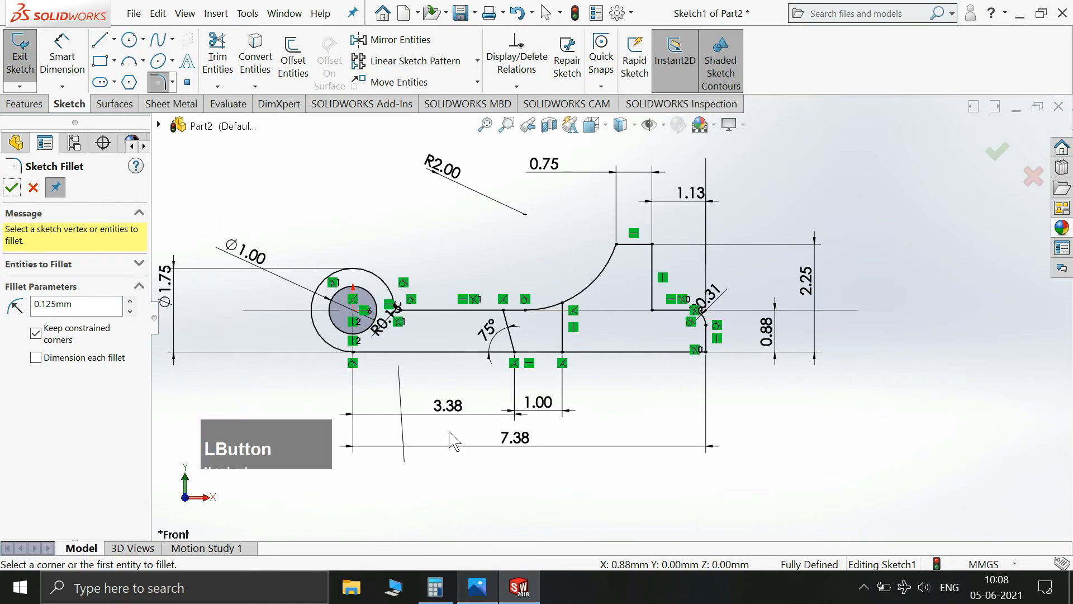
Recheck the reference drawing, set the view to isometric and exit the profile sketch.
click(482, 588)
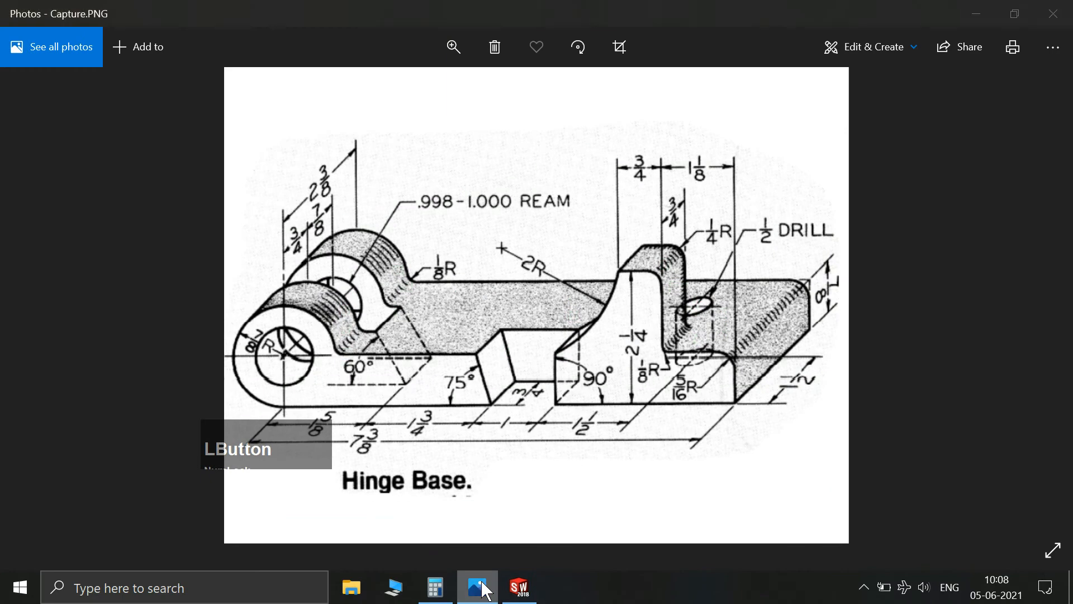
click(482, 589)
click(930, 174)
key(space)
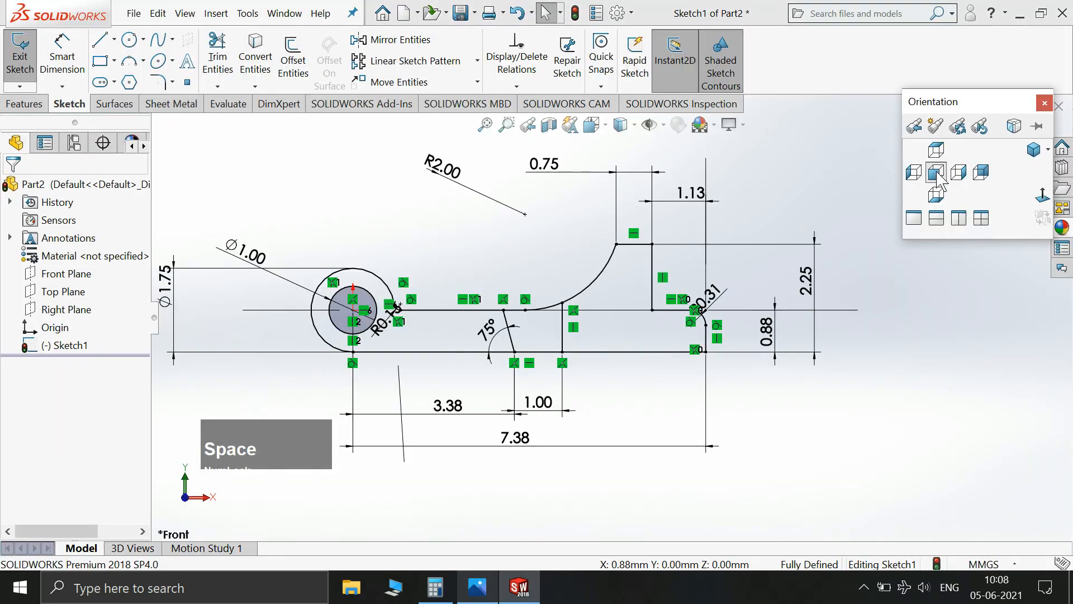
click(1033, 149)
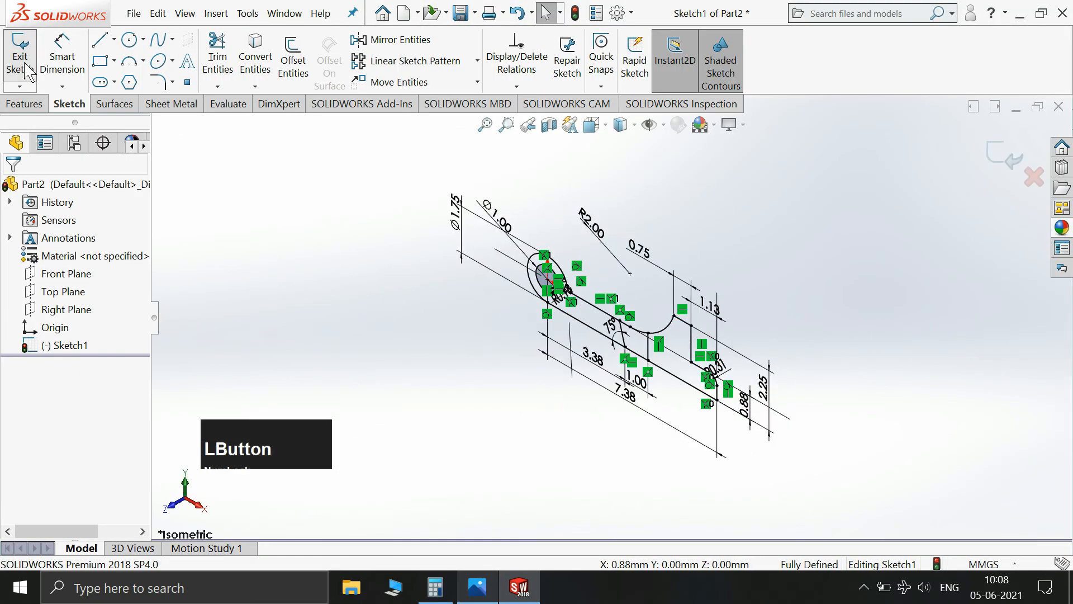
click(21, 61)
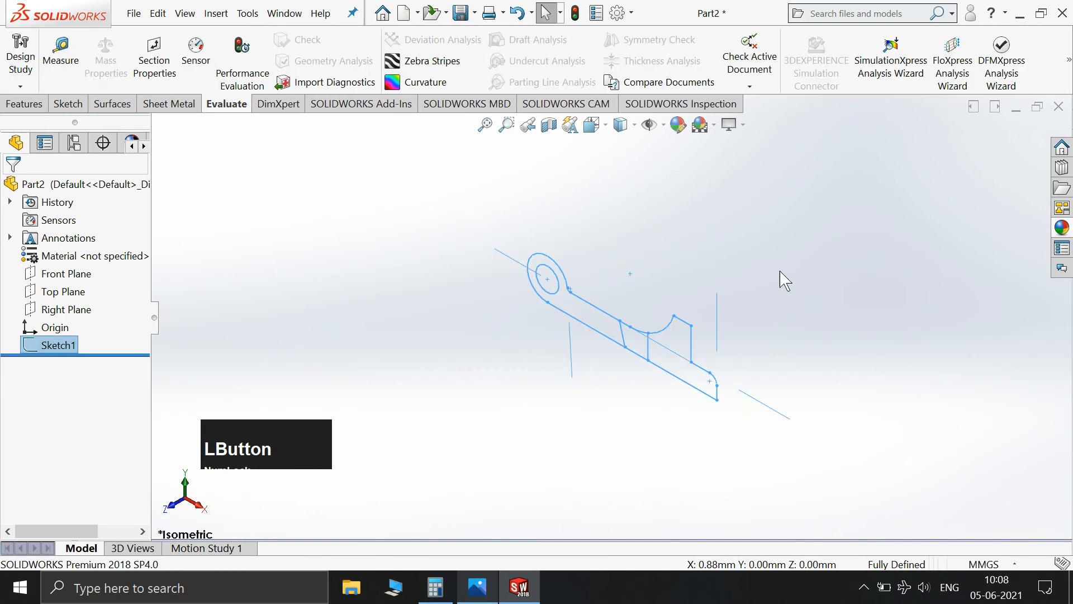
Start an extruded boss from the side-profile sketch, selecting the three regions that form the base and barrel, excluding the upright.
click(24, 104)
click(27, 56)
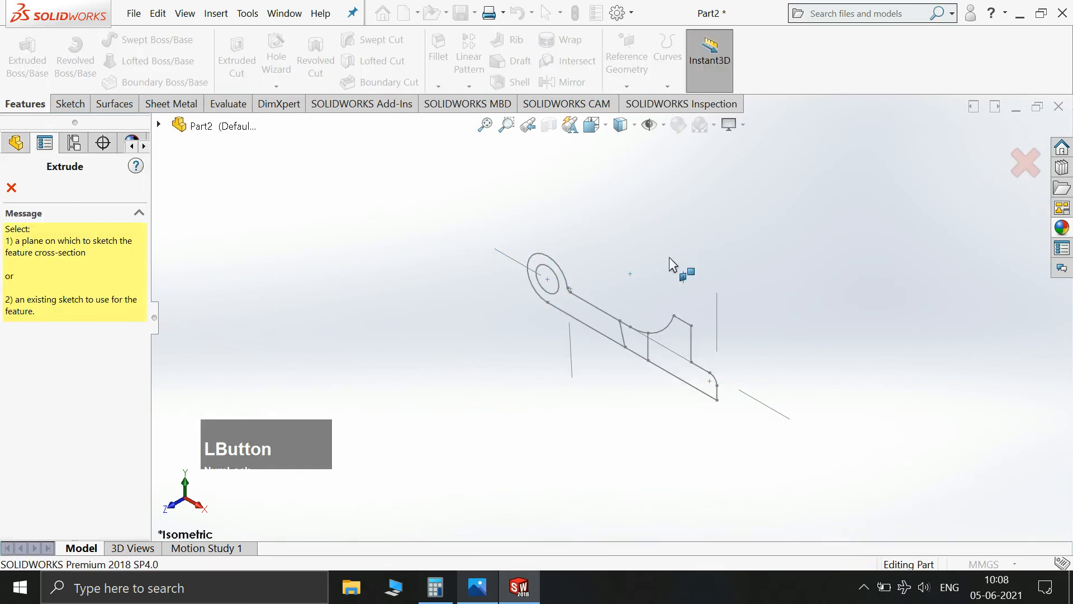
click(159, 125)
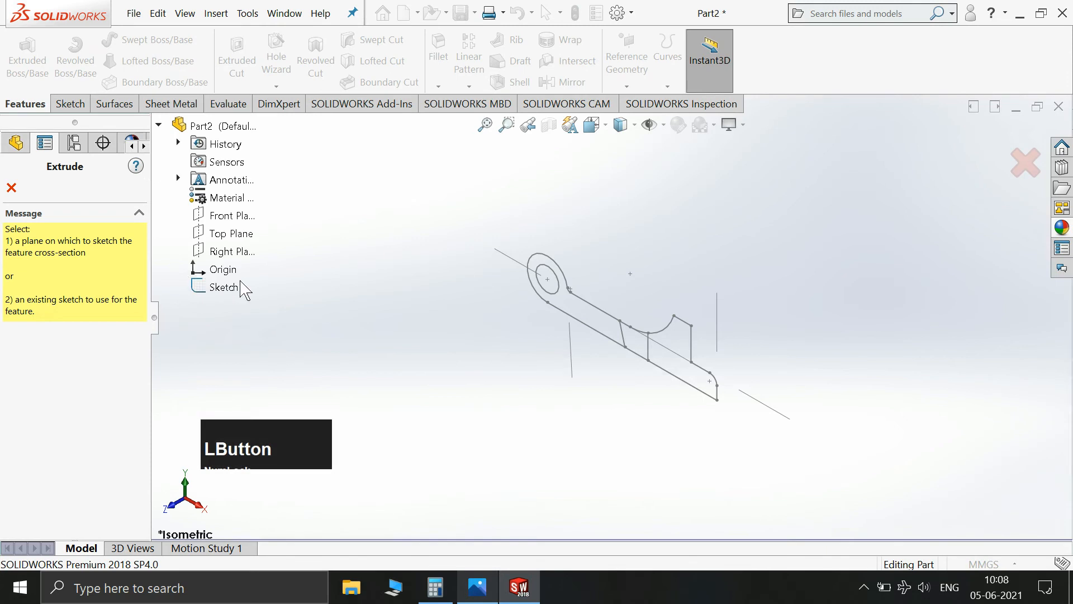
click(227, 287)
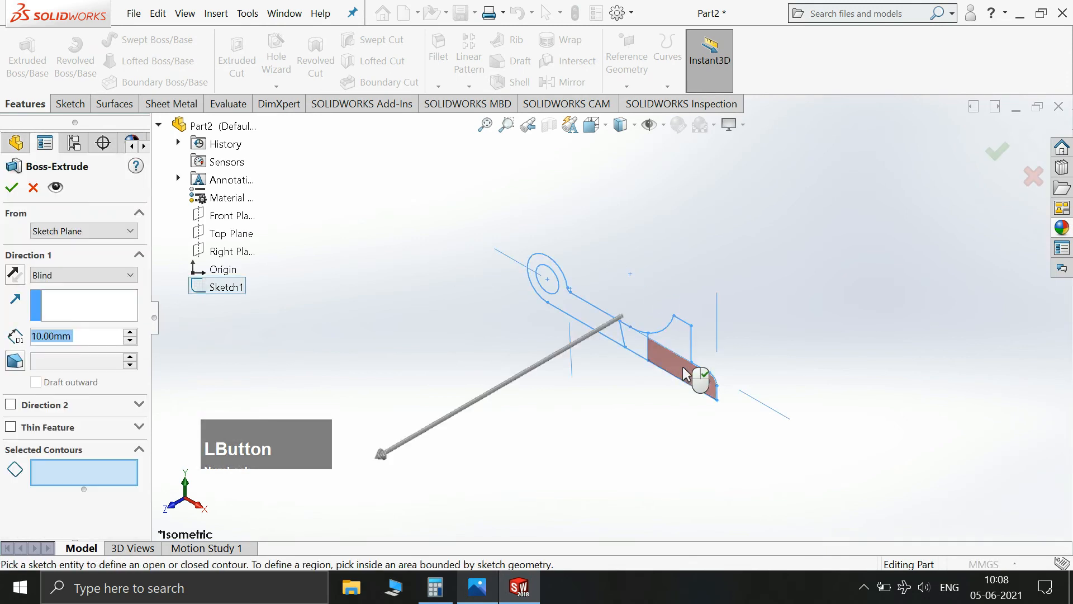
click(686, 373)
click(595, 326)
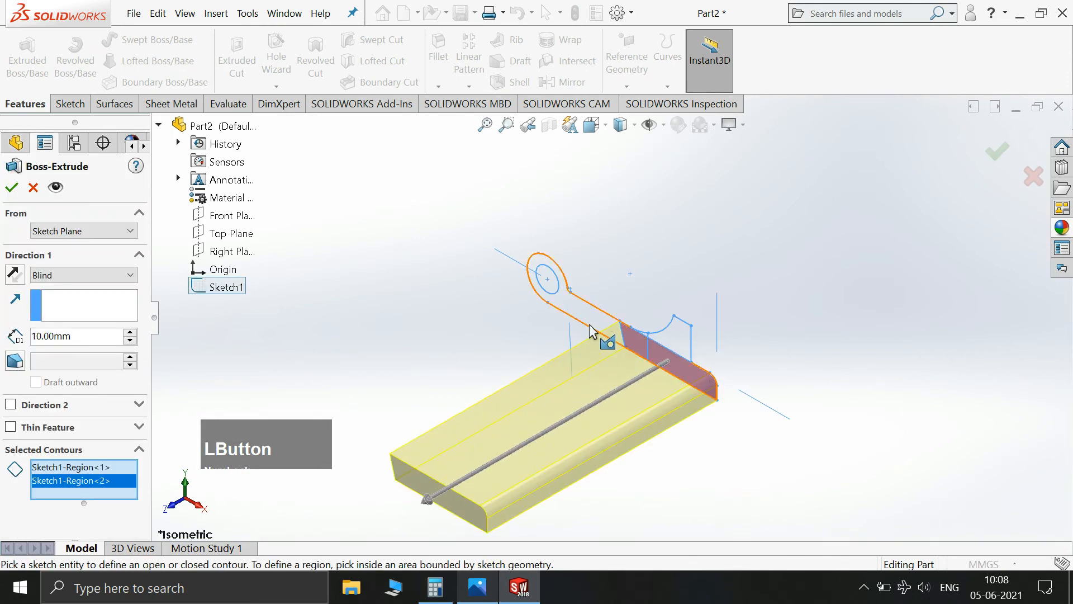
click(592, 322)
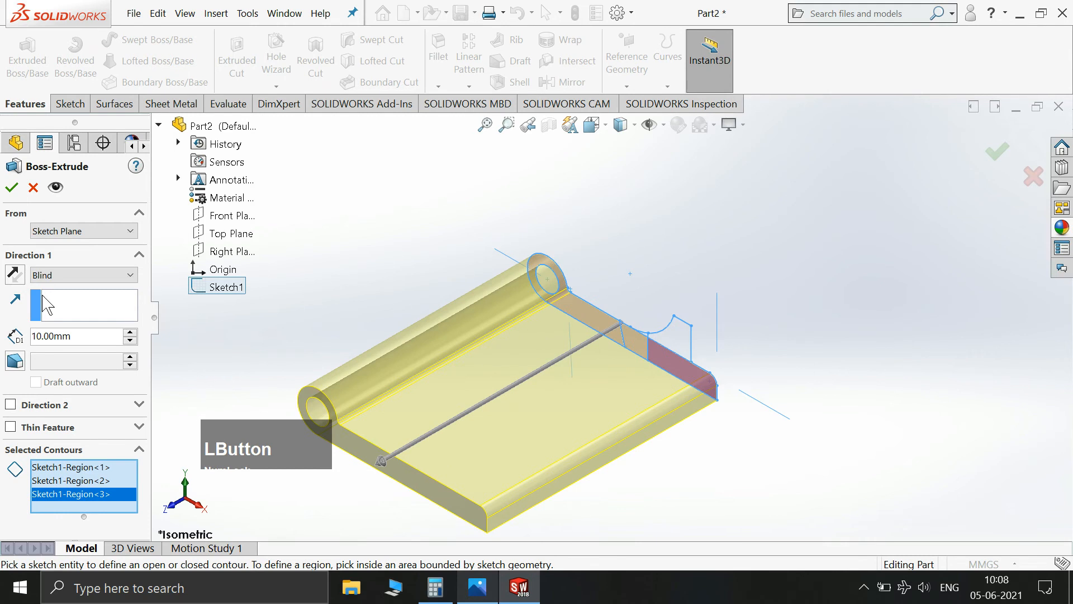
Reverse the extrusion direction, check the width in the reference drawing, and extrude the base and barrel 2.375 mm.
click(15, 274)
click(476, 594)
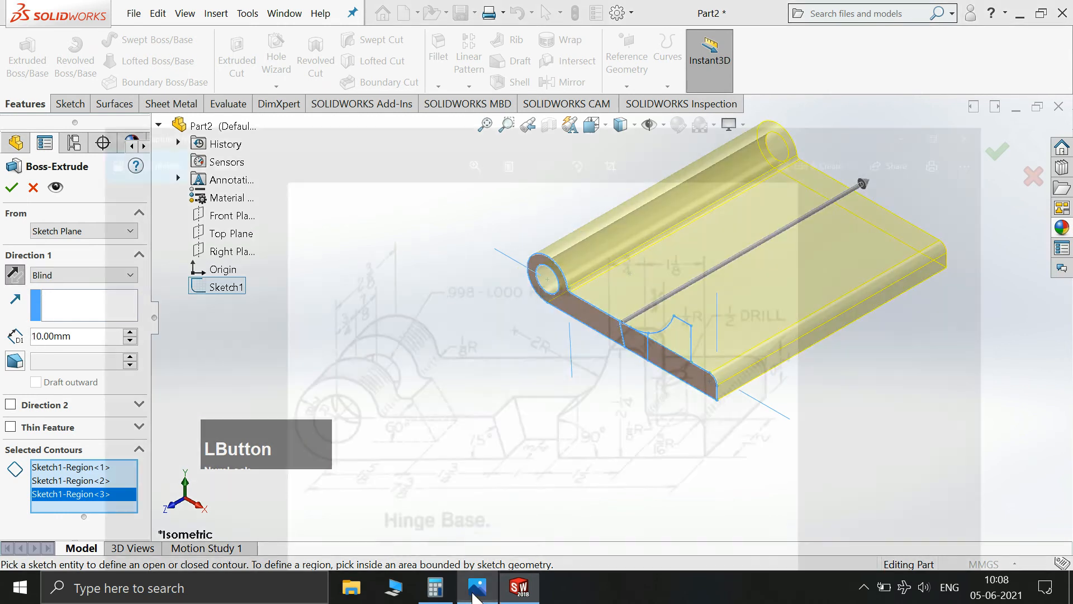
click(476, 593)
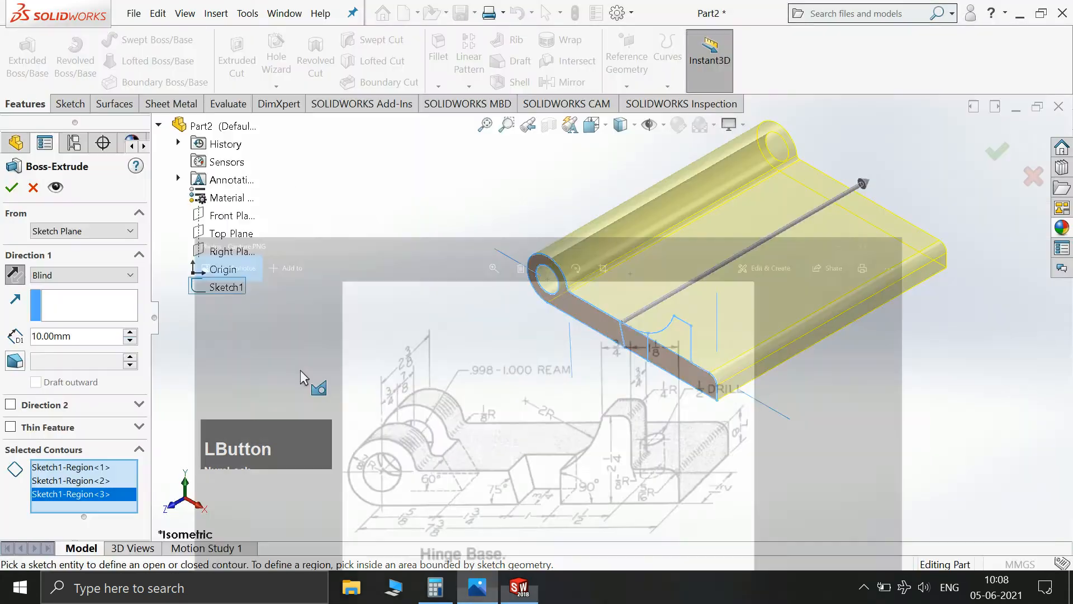
double_click(89, 335)
text(2.375)
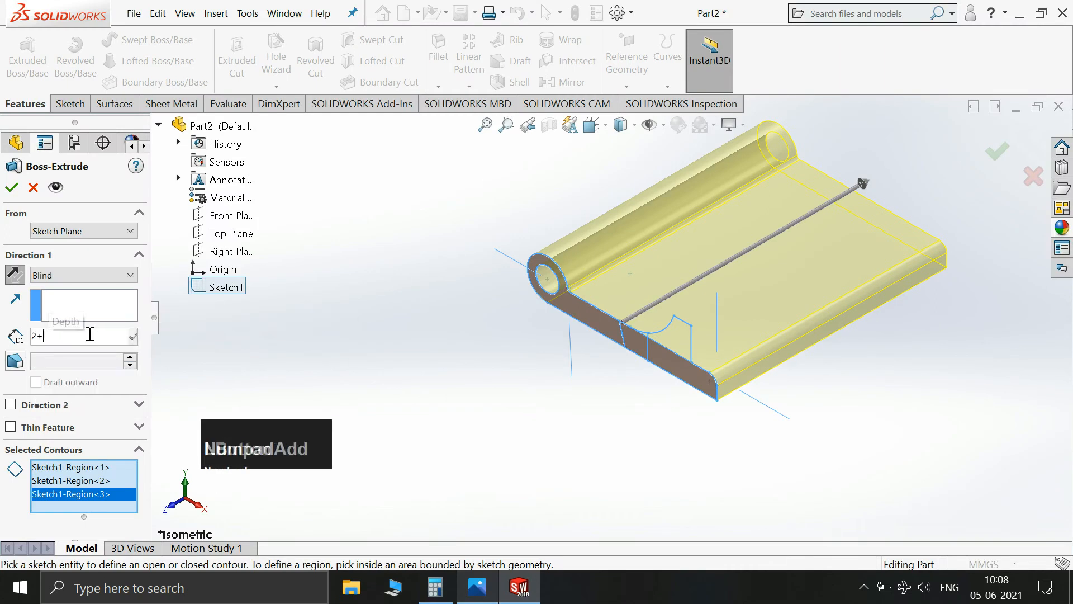
key(Return)
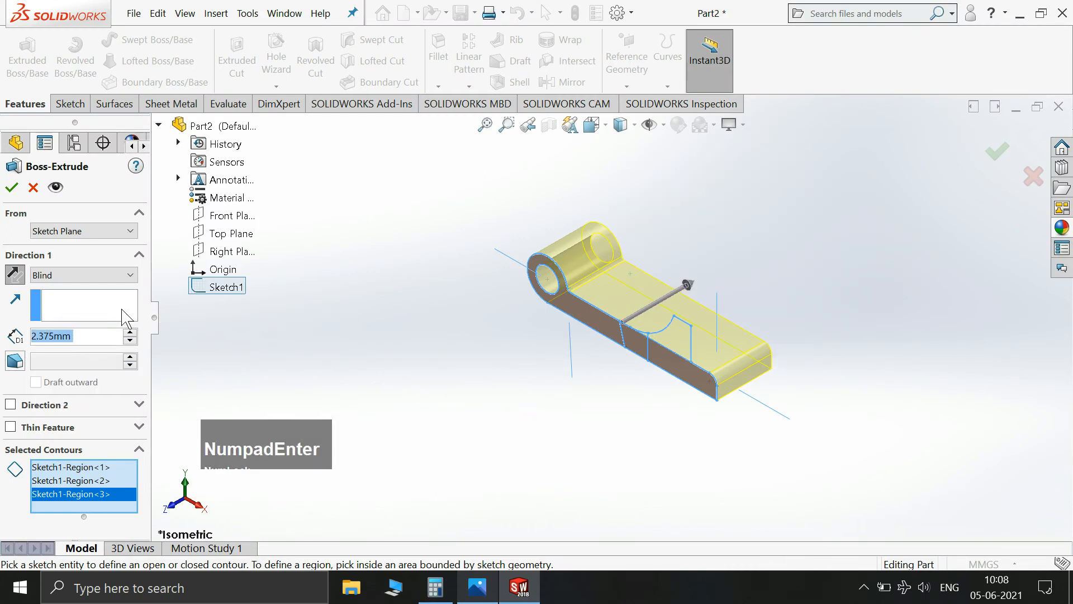
click(12, 189)
Start a second extruded boss from the same sketch, selecting the upright's main region and the thin sliver below its arc.
click(26, 56)
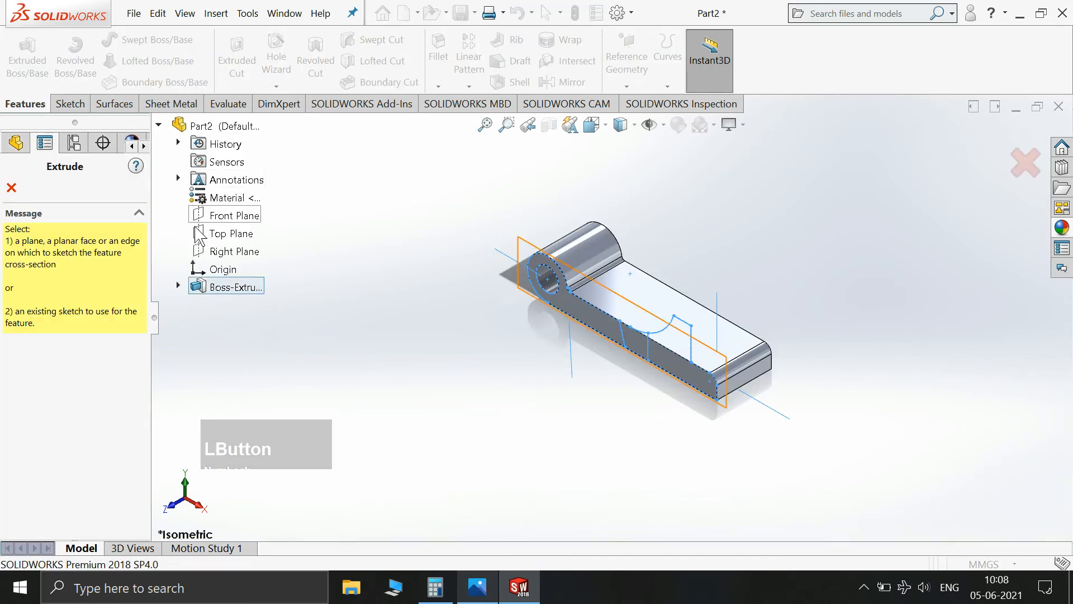
click(178, 287)
click(239, 319)
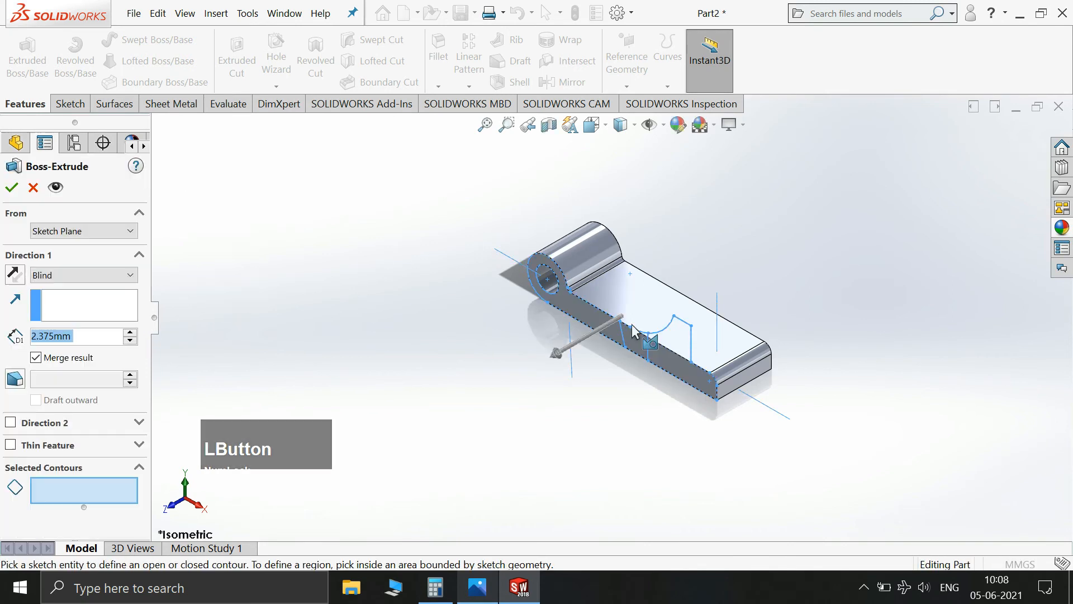
click(655, 354)
scroll(654, 352, down, 5)
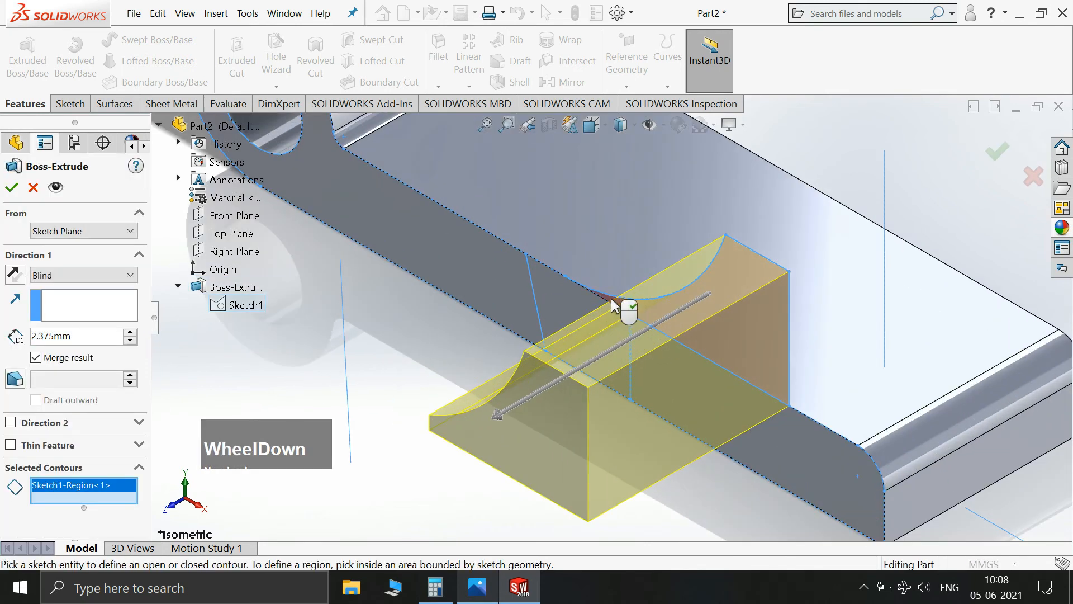
click(612, 298)
scroll(478, 273, up, 5)
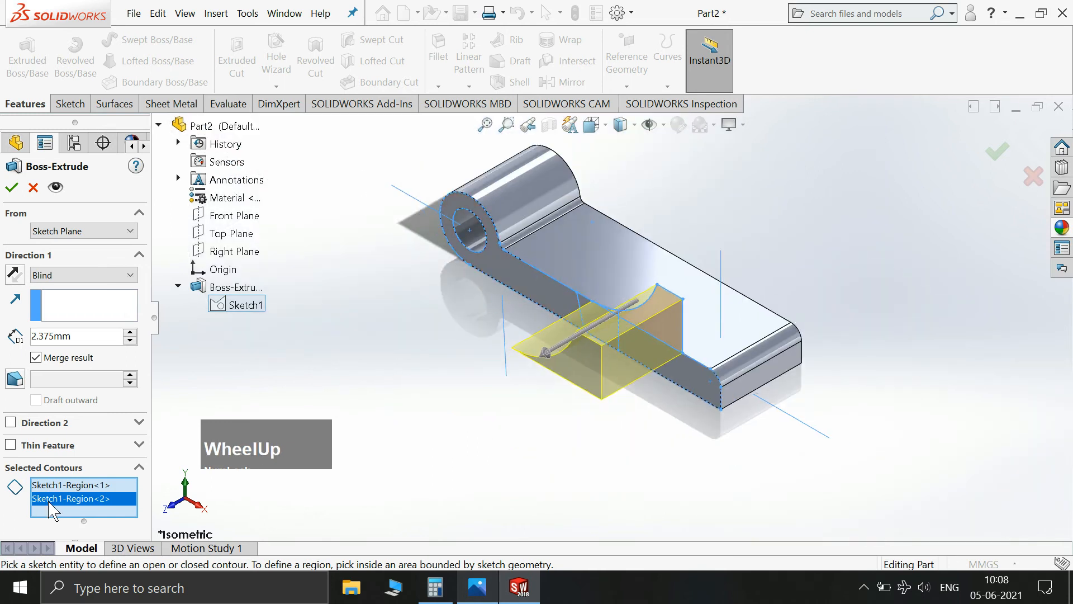
Reverse the direction so the upright extends over the base, and extrude it 3/4 mm.
click(12, 277)
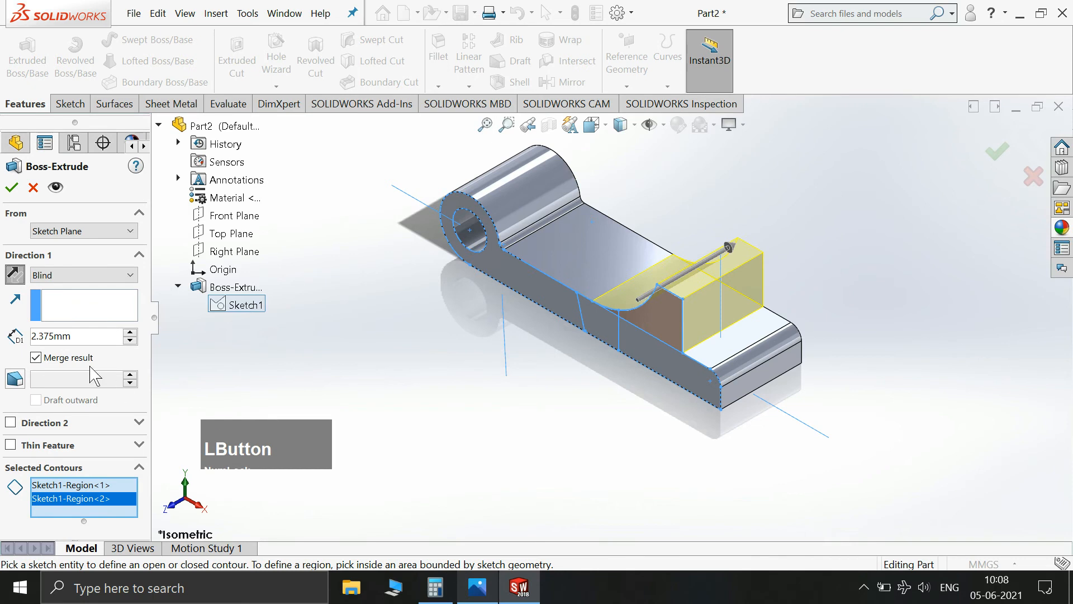
double_click(82, 338)
text(3/4)
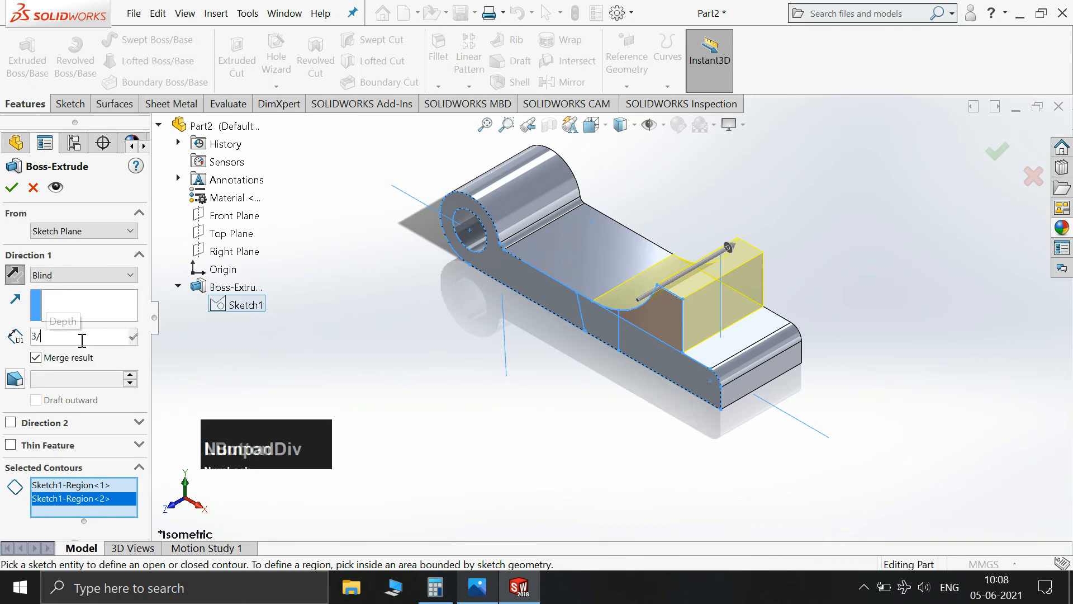
key(Return)
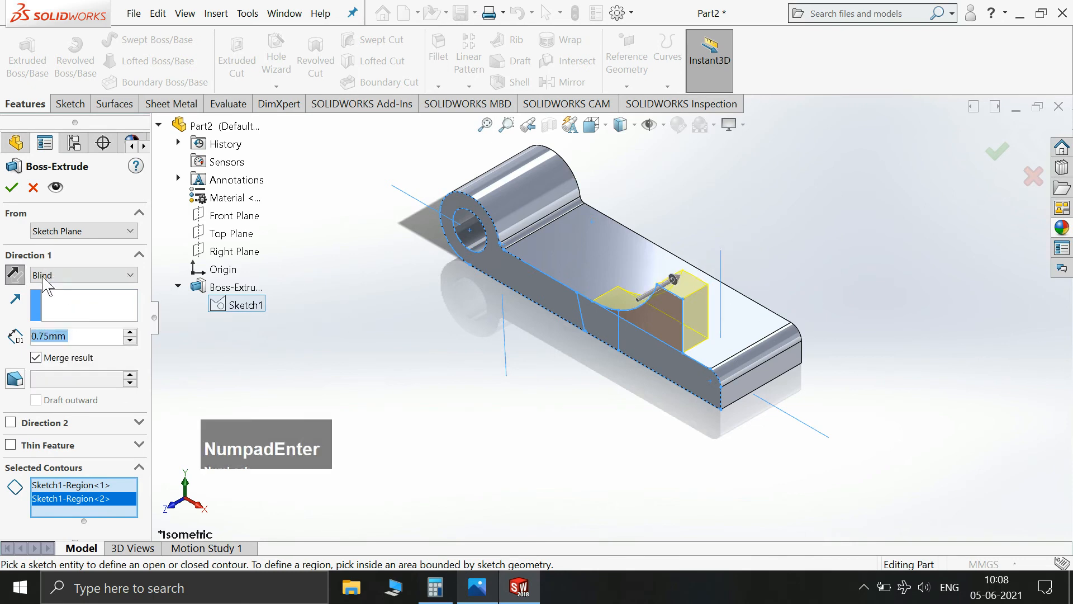
click(13, 188)
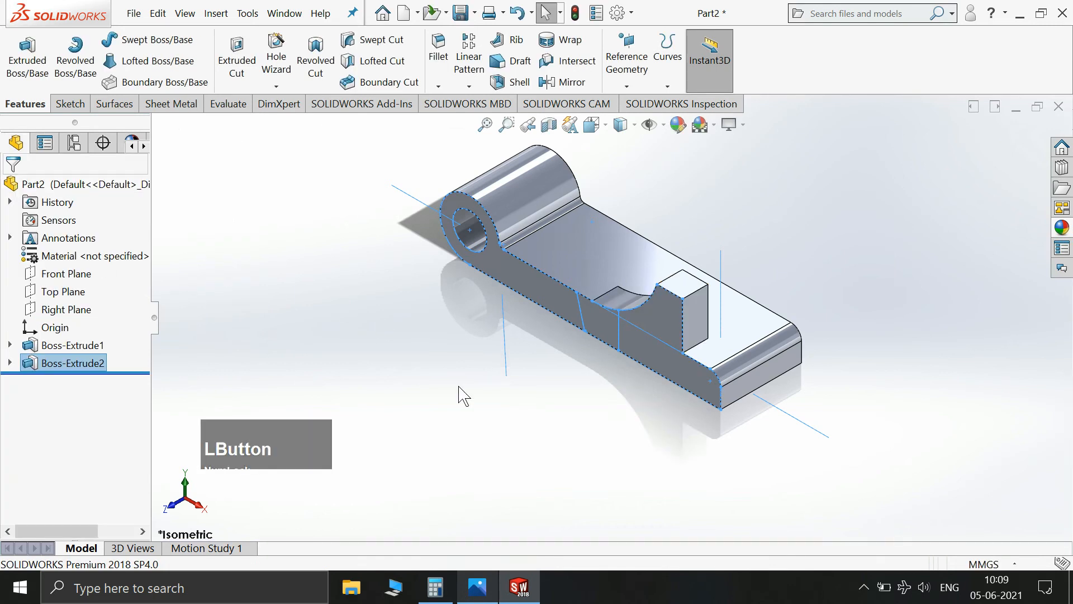
Start an extruded cut from the same sketch, selecting the slant-sided notch region and the small sliver above it.
click(237, 61)
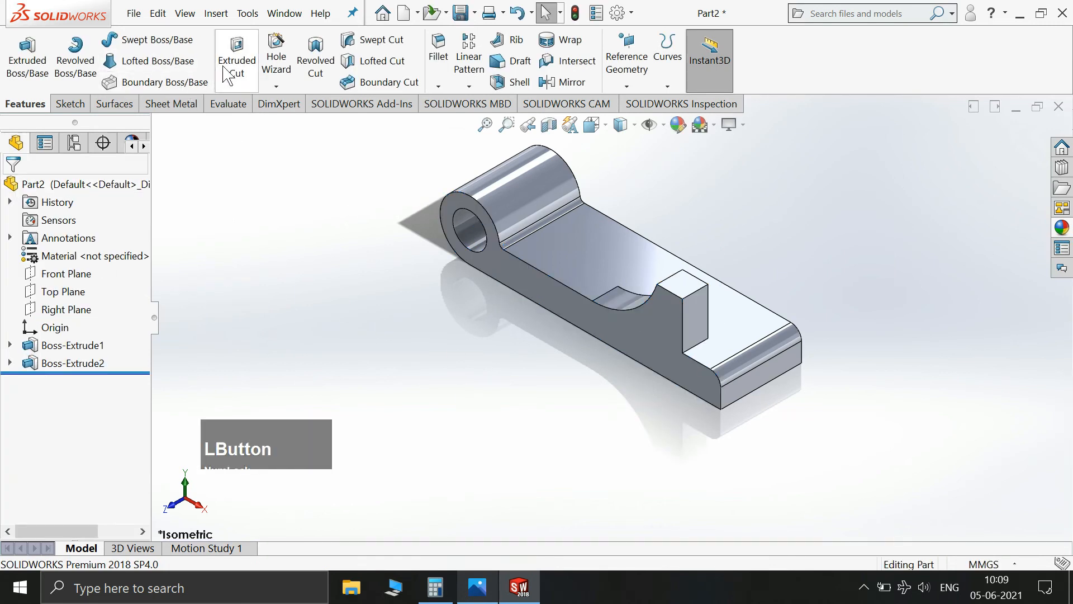
click(241, 305)
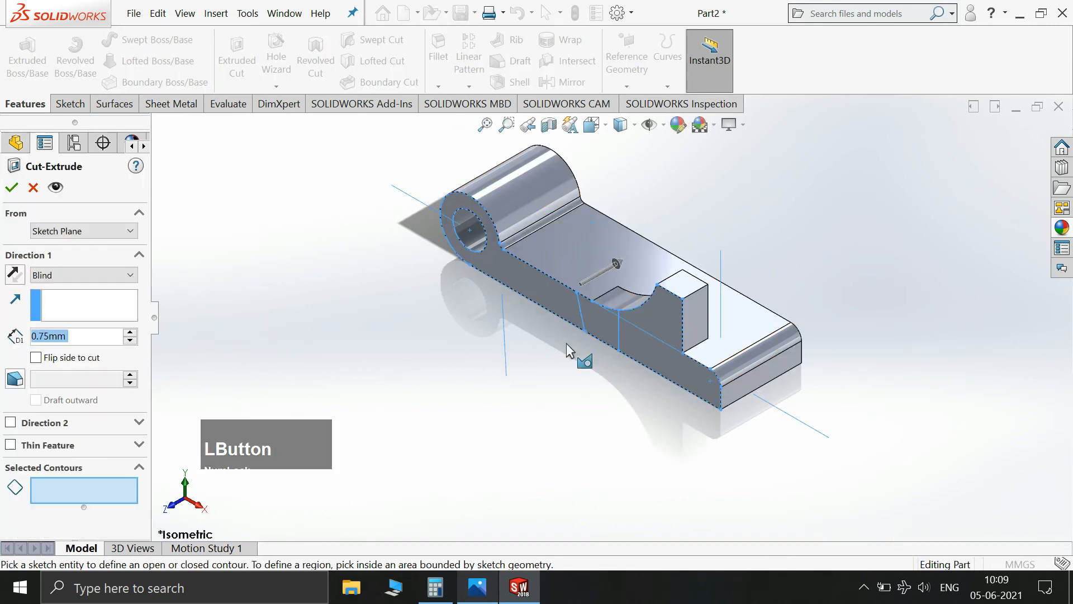
click(609, 321)
scroll(611, 317, down, 3)
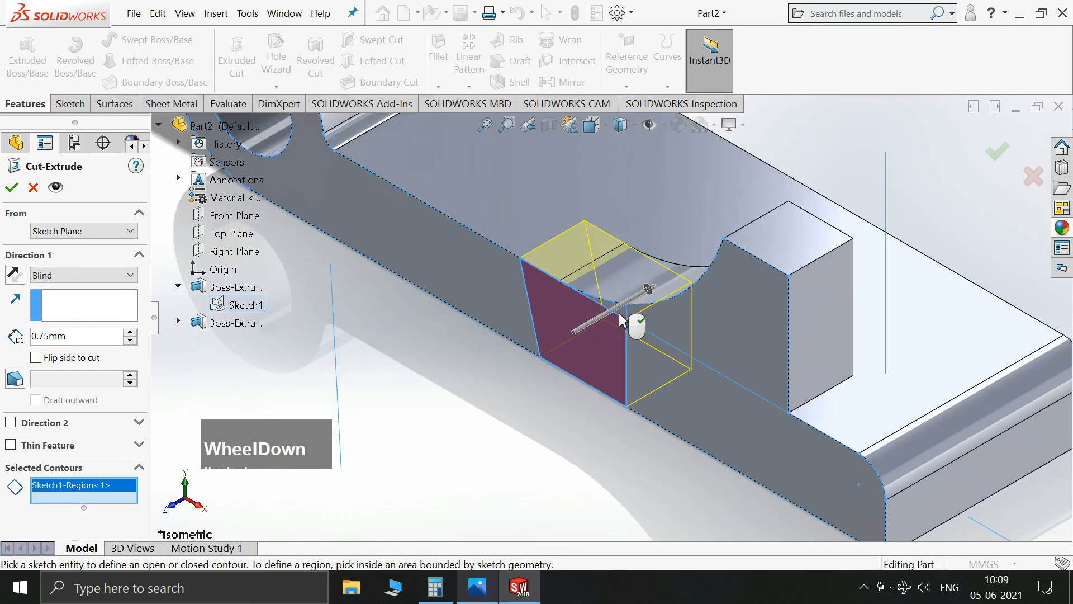
click(623, 309)
scroll(481, 341, up, 3)
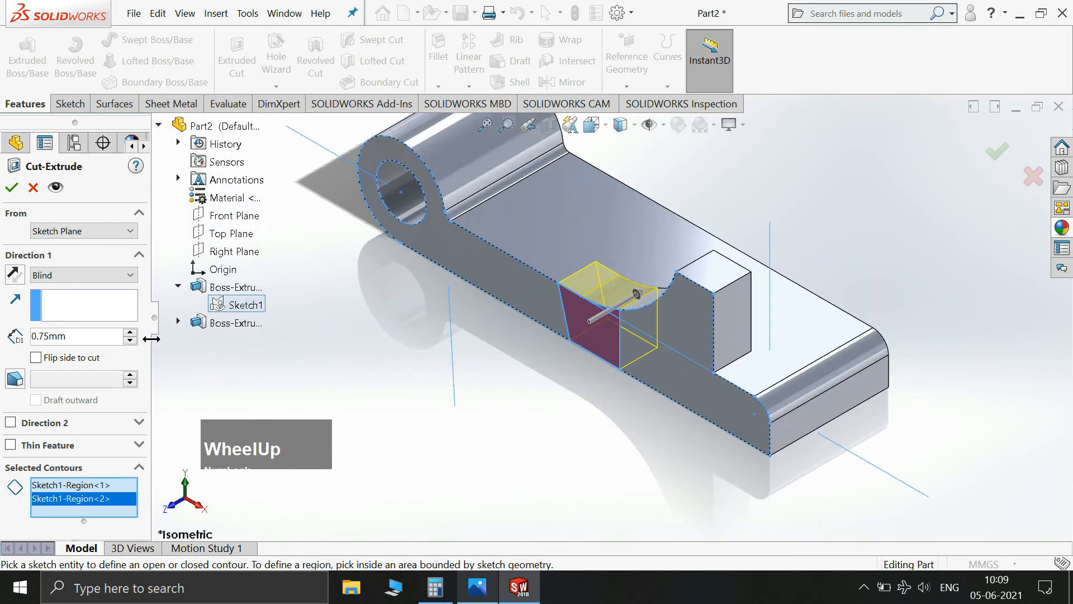
Set the notch's cut depth to 3/4 mm and complete the cut.
click(79, 339)
text(3/4)
key(Return)
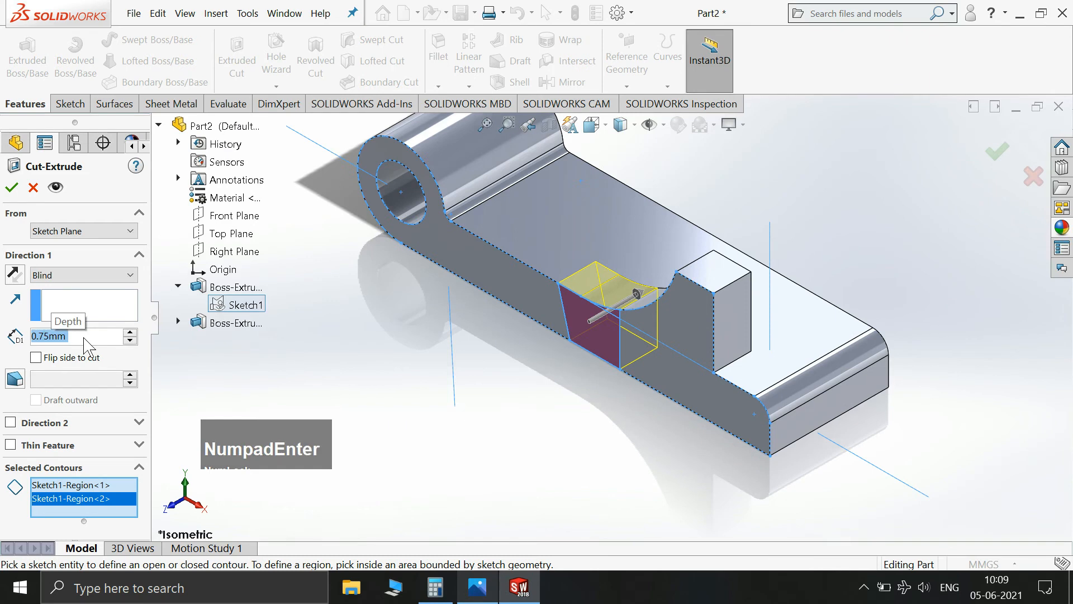
click(11, 187)
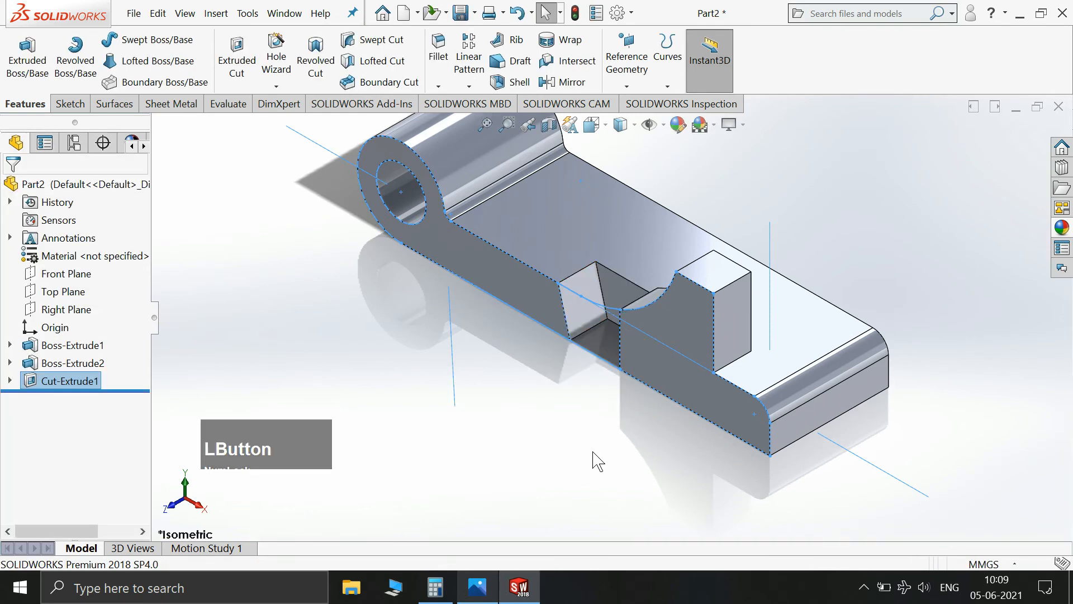
scroll(845, 290, up, 1)
click(820, 226)
scroll(821, 226, down, 1)
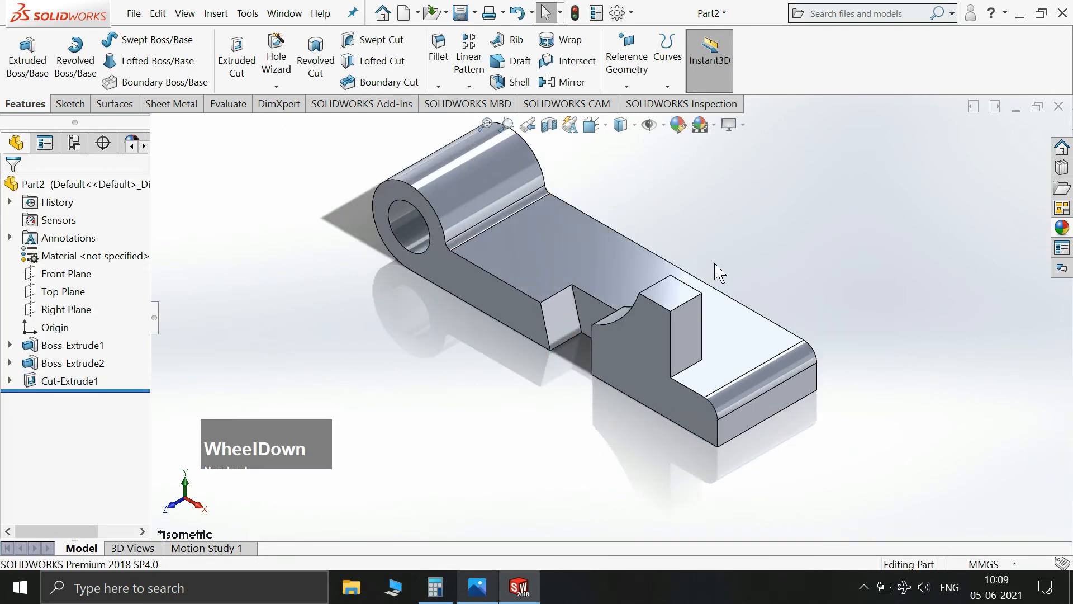
click(759, 241)
scroll(727, 255, up, 1)
scroll(639, 244, down, 1)
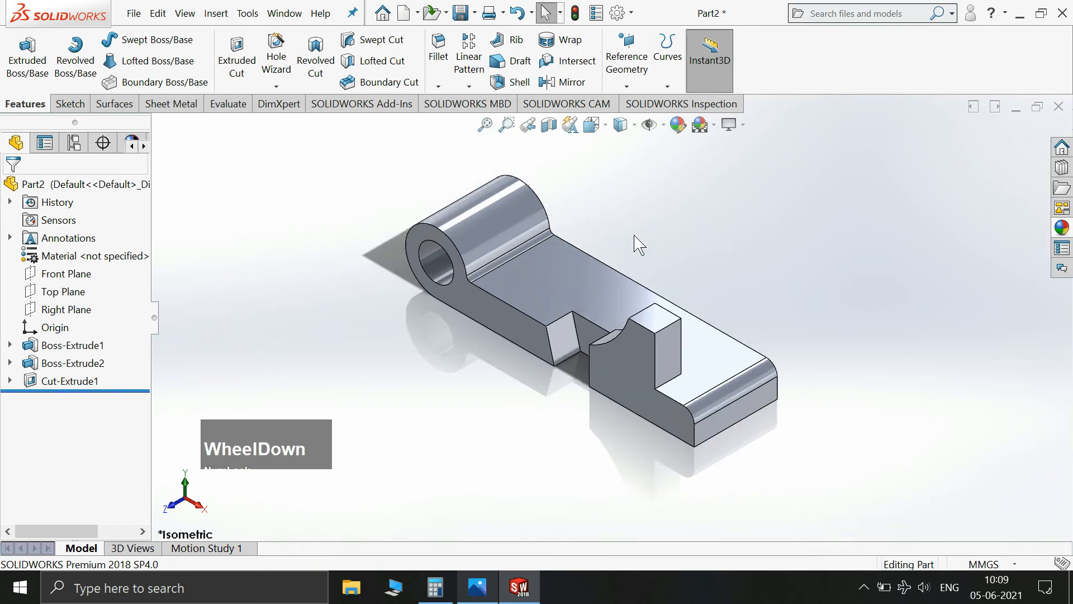
Create a reference plane midway between the two opposite side faces of the base.
click(627, 59)
click(643, 109)
click(487, 317)
middle_drag(762, 299, 664, 294)
click(663, 295)
middle_drag(797, 314, 503, 313)
click(14, 194)
Open a new sketch on the mid-plane and orient the view normal to it.
middle_drag(779, 277, 431, 178)
click(432, 178)
click(488, 130)
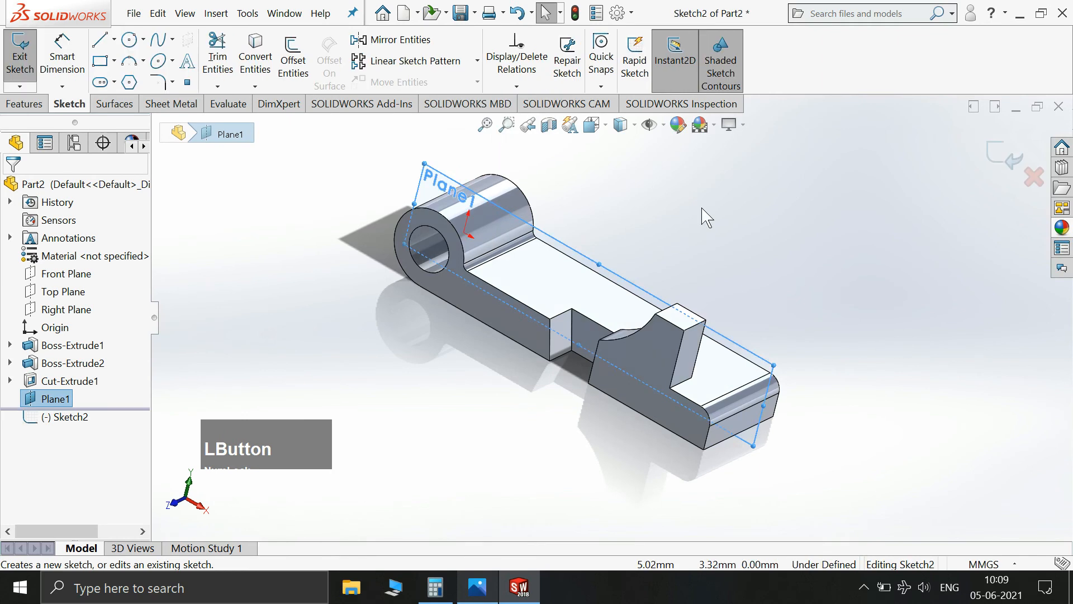
key(space)
click(847, 316)
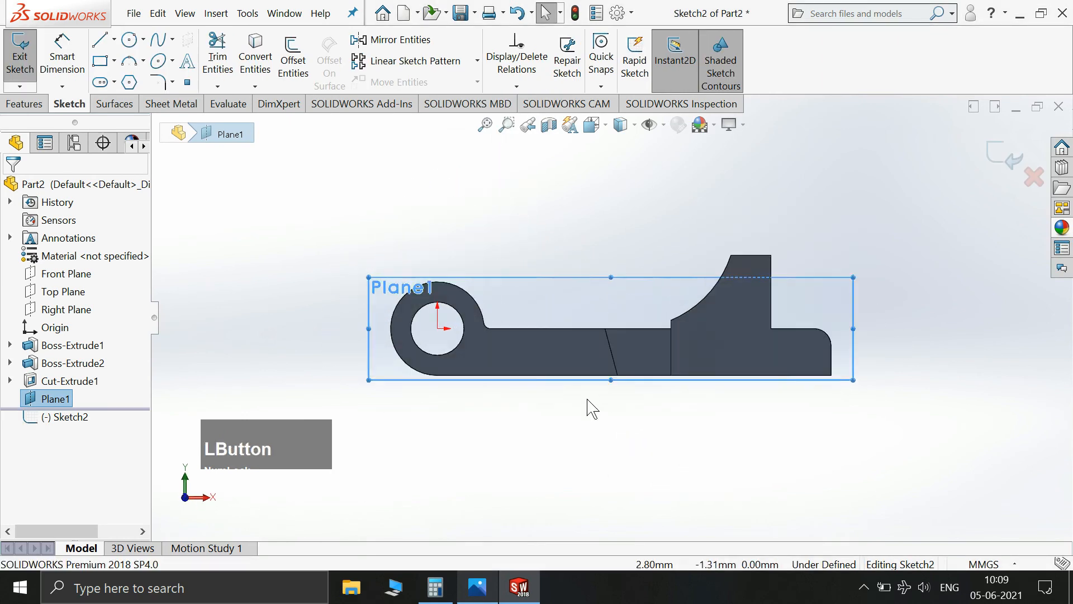
Sketch a closed four-sided profile around the barrel, with a slanted inner side and a lower edge about 4 mm long on the base line.
click(100, 40)
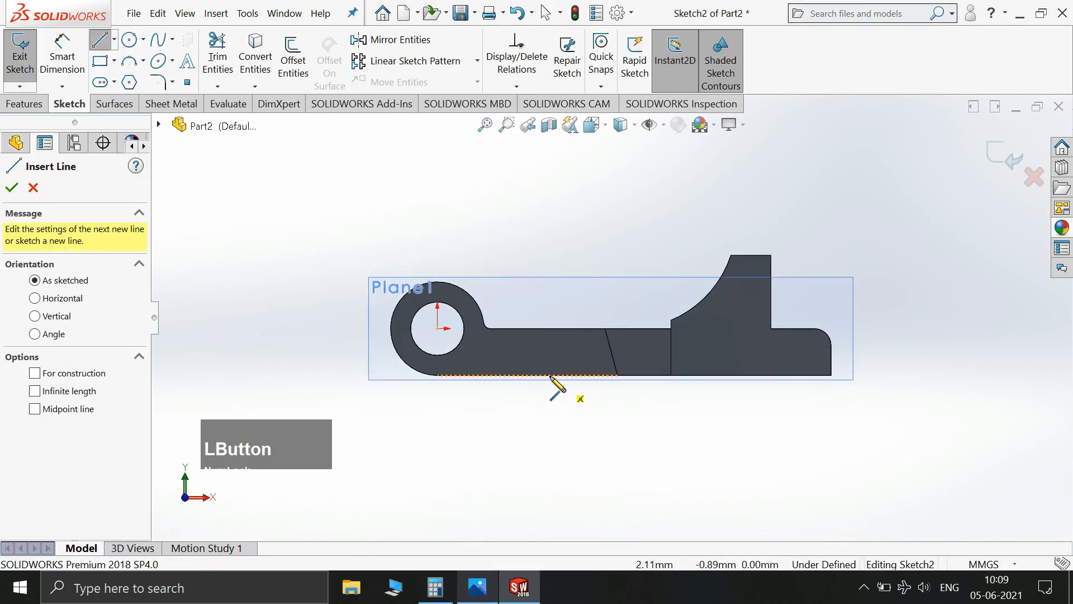
click(527, 376)
click(476, 244)
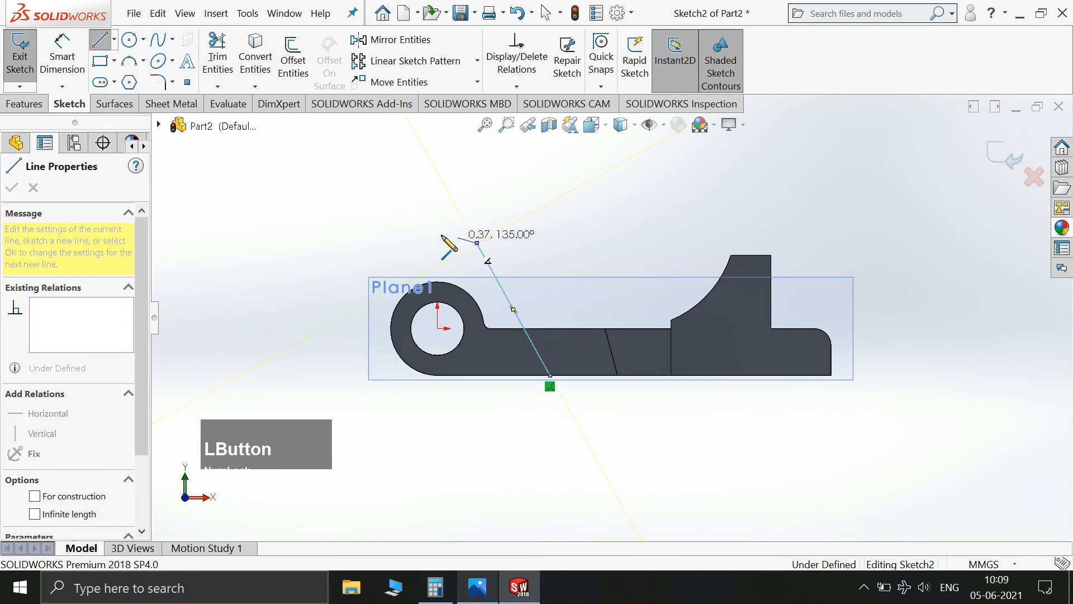
click(336, 243)
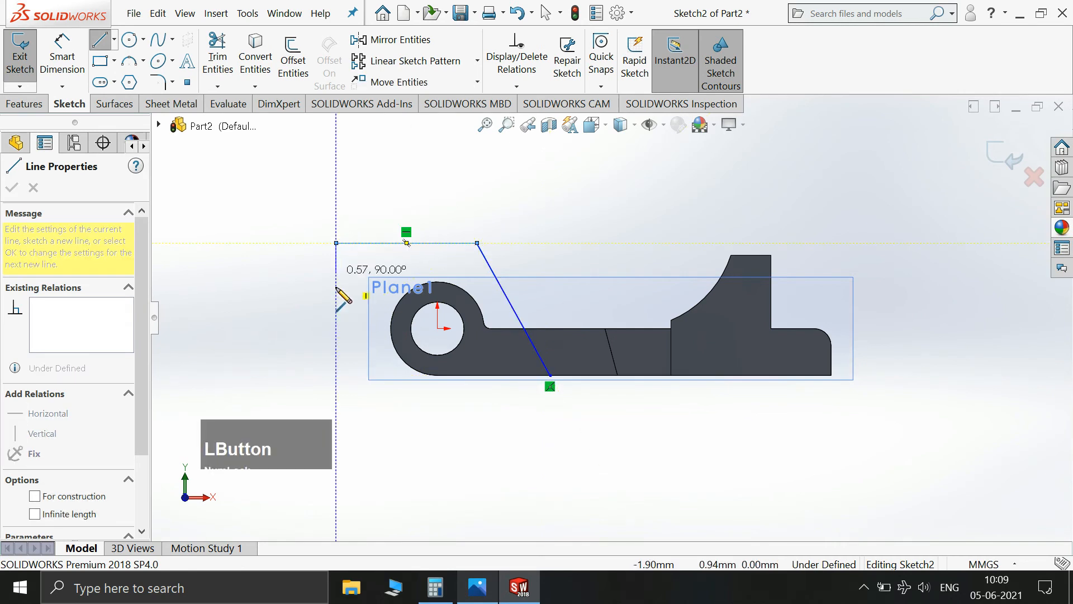
click(336, 375)
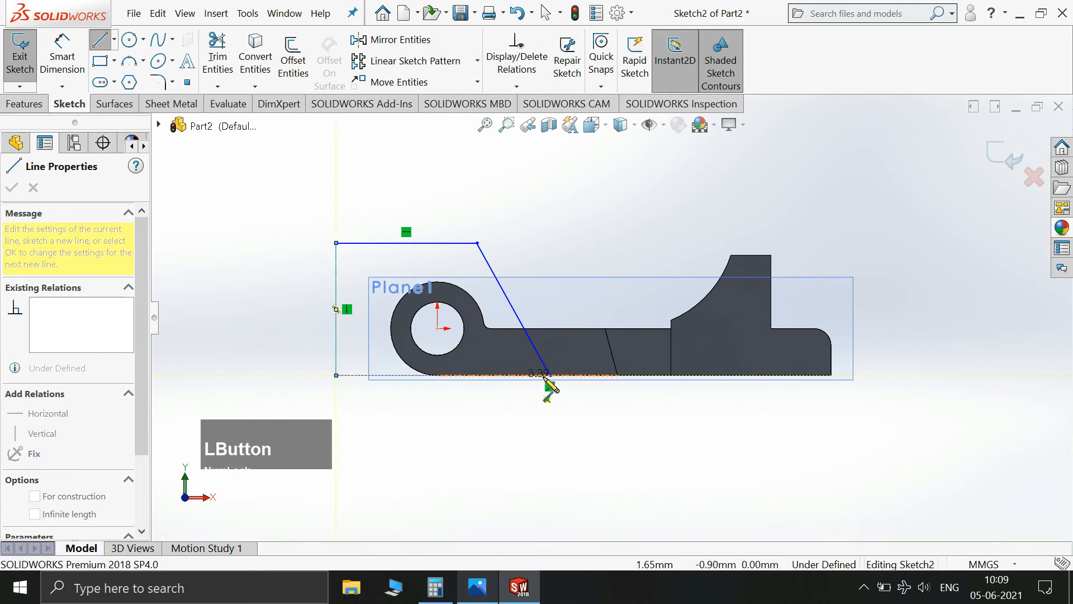
click(550, 375)
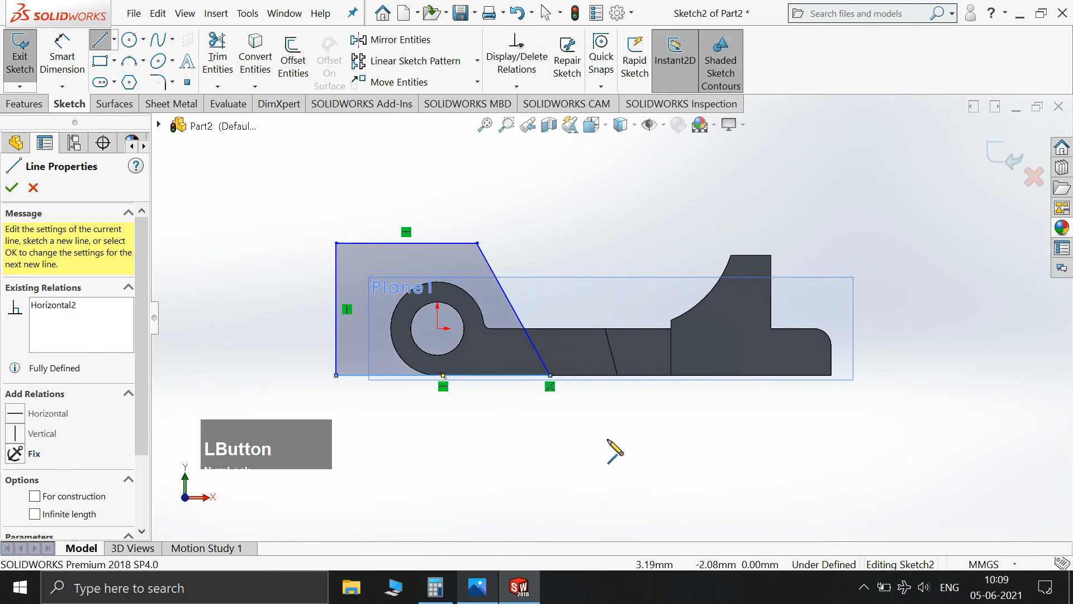
key(Escape)
Check the reference drawing, set the overall horizontal length of the sketched profile to 4 mm and move the dimension below the part.
click(482, 578)
click(482, 578)
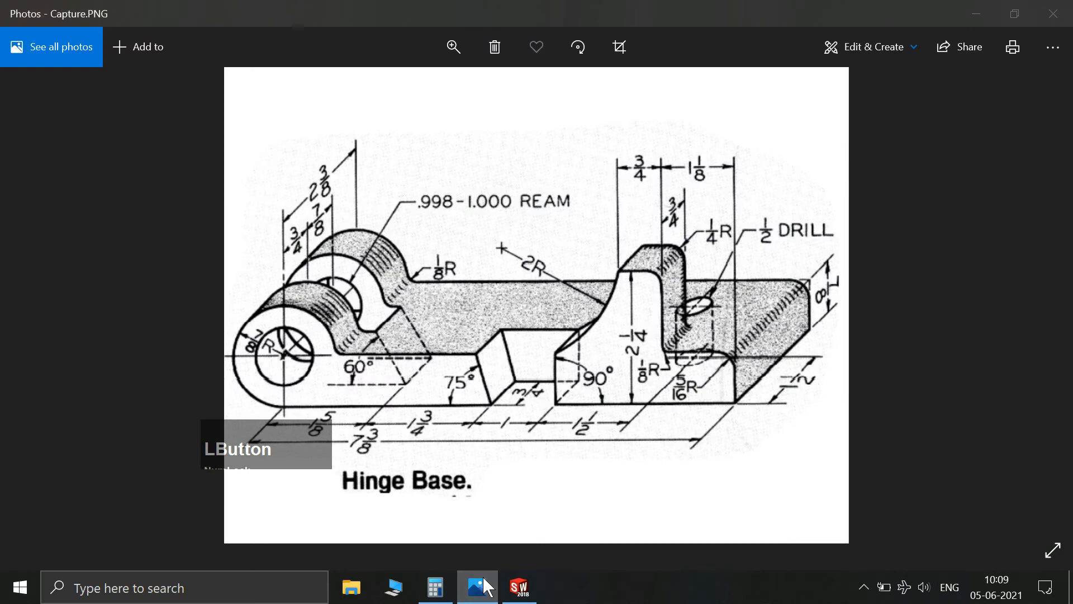
click(62, 53)
click(488, 376)
click(535, 348)
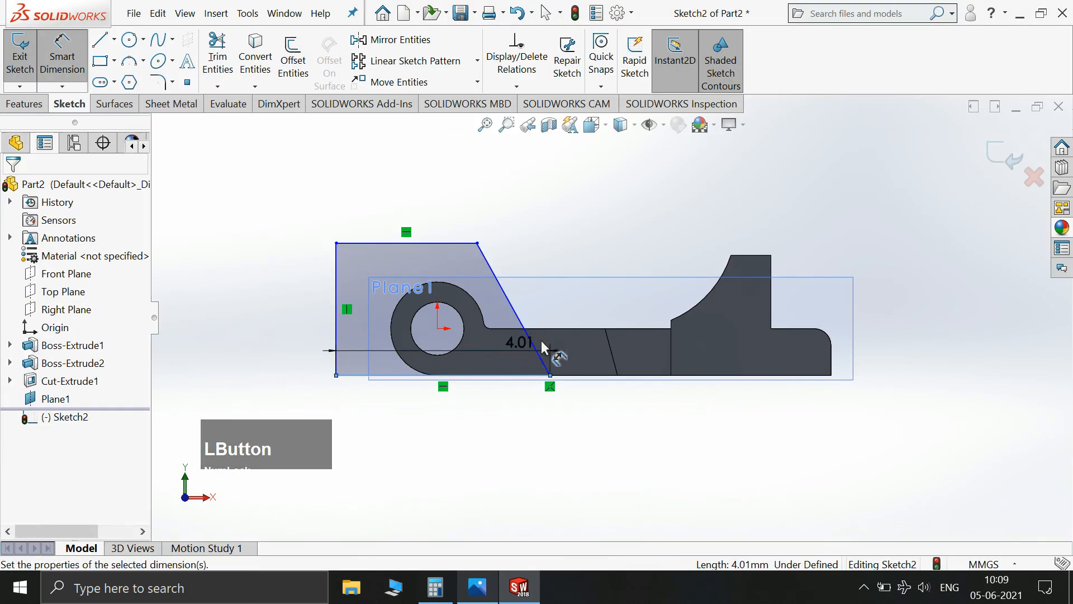
click(540, 349)
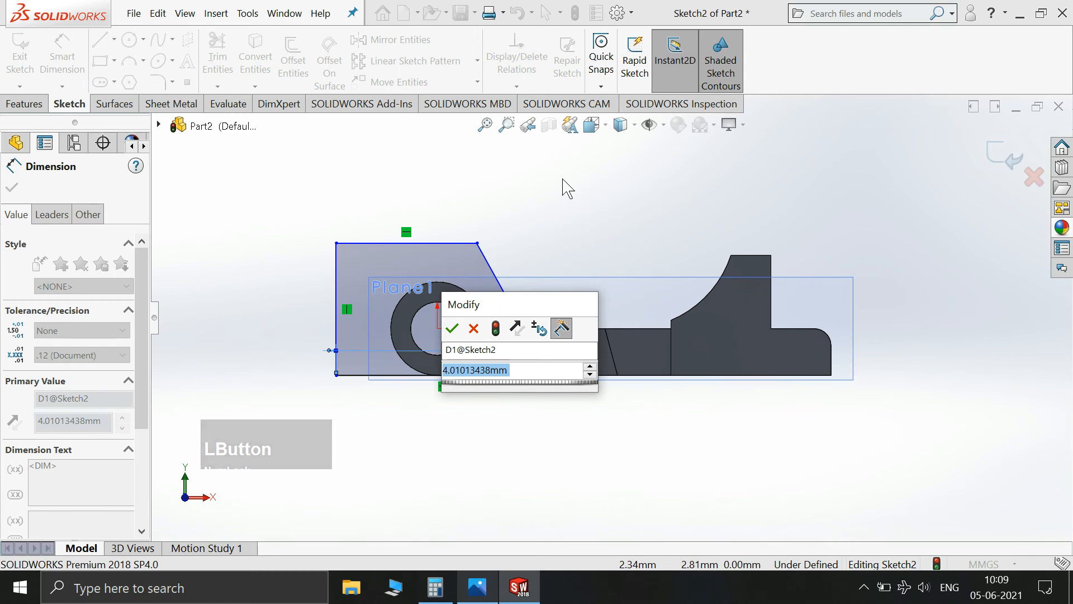
text(4)
key(KP_Enter)
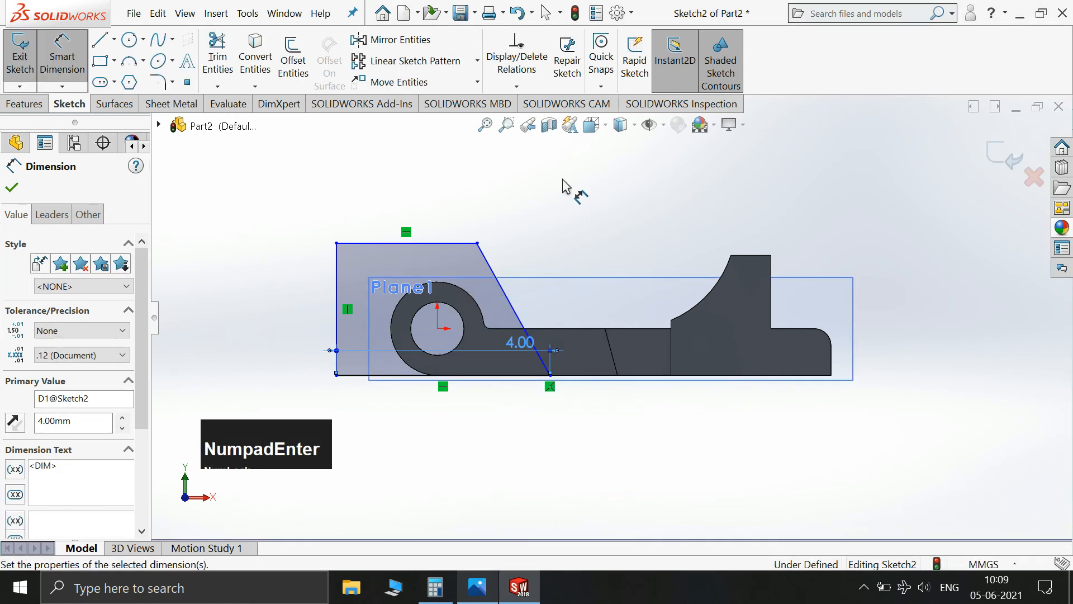
drag(530, 353, 534, 495)
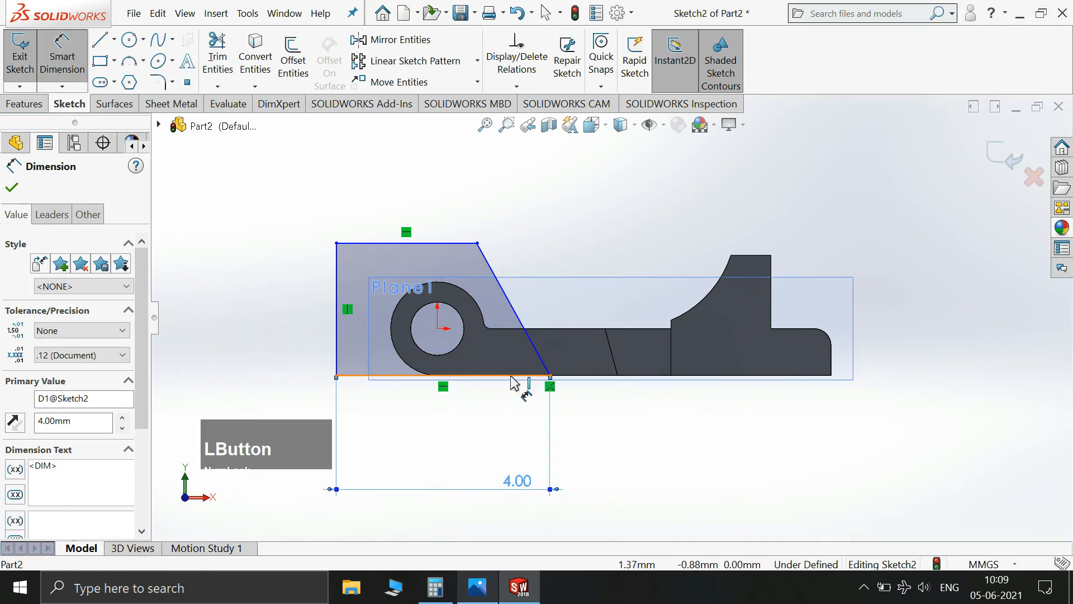
Dimension the angle between the profile's lower edge and its slanted side at 60 degrees.
click(545, 375)
click(535, 344)
click(515, 358)
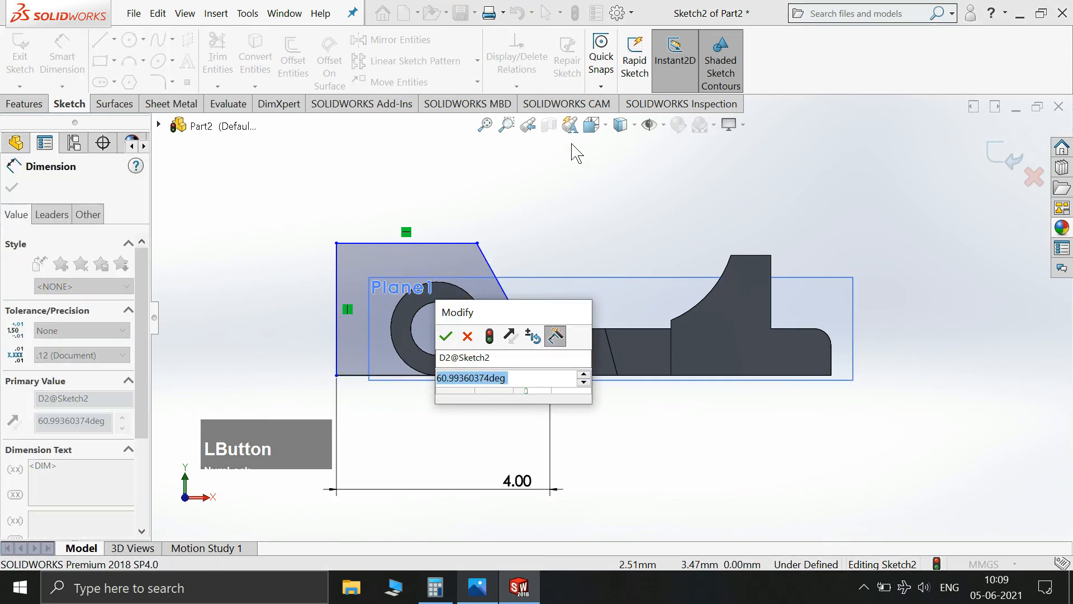
text(60)
key(KP_Enter)
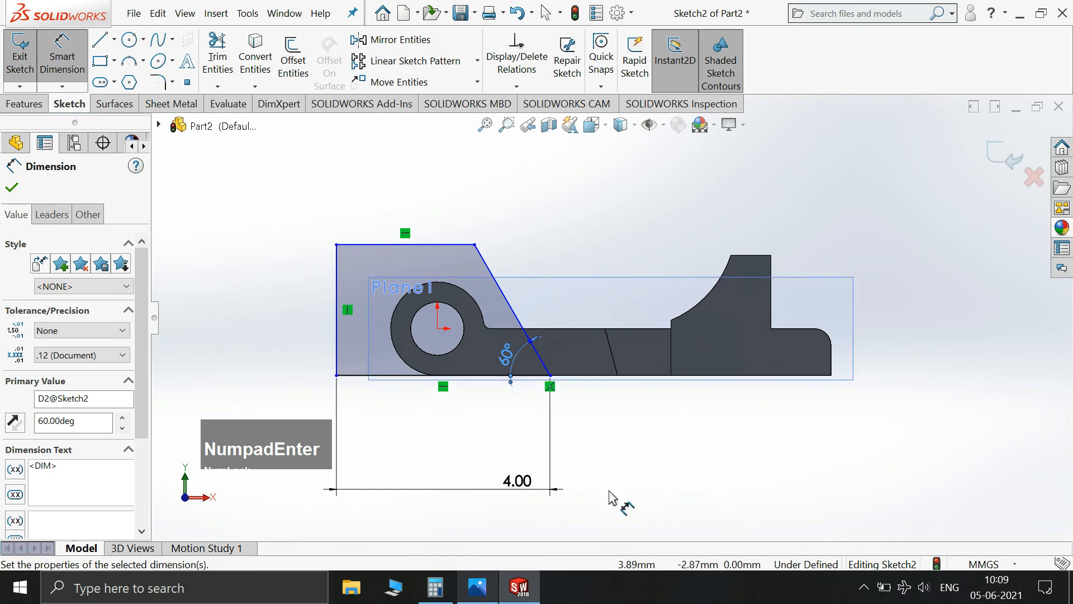
Following the reference drawing, set the horizontal distance from the barrel centre to the slanted side's lower endpoint to 1+5/8 mm.
click(482, 590)
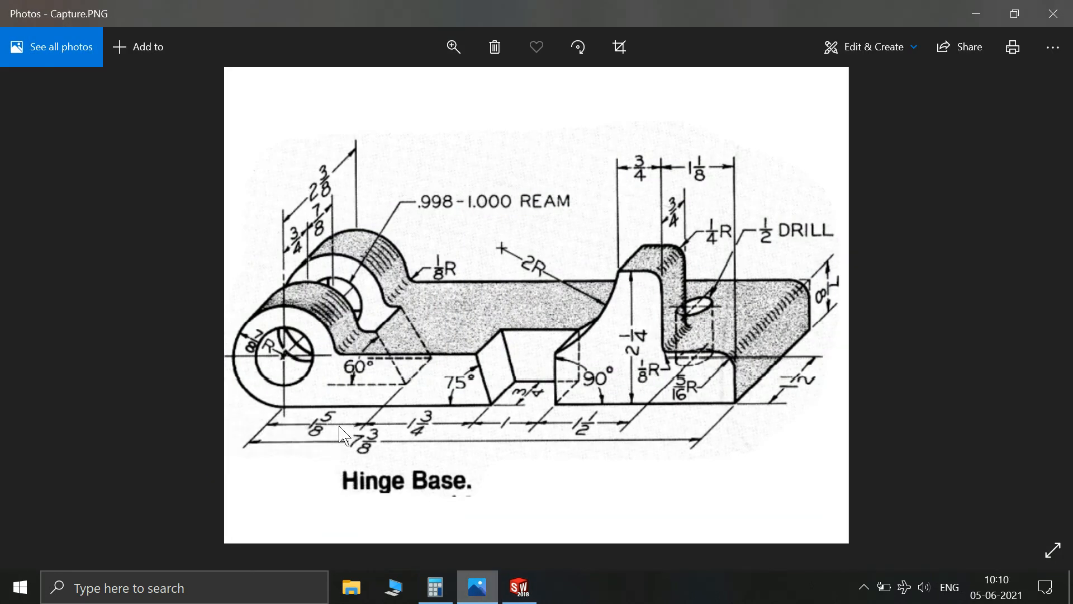
click(519, 587)
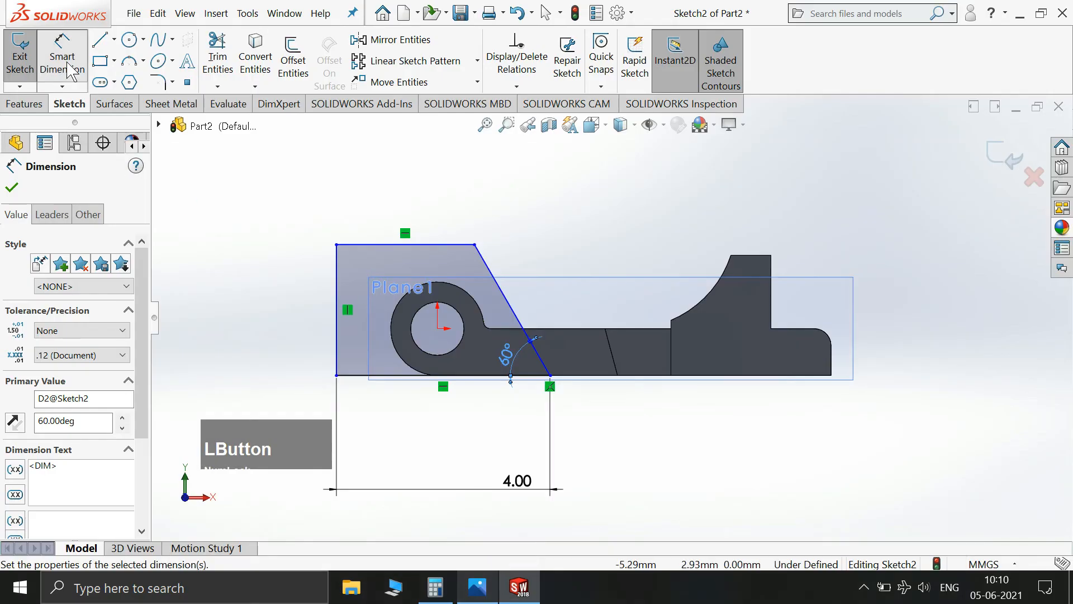
click(462, 343)
click(550, 375)
click(437, 329)
click(523, 442)
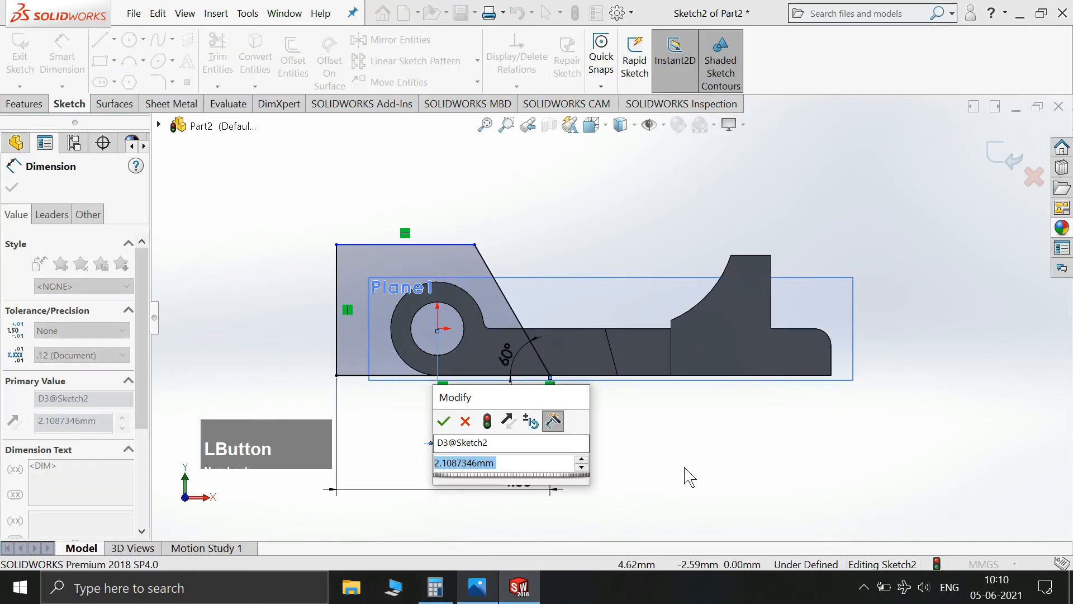
text(1+5/8)
key(Return)
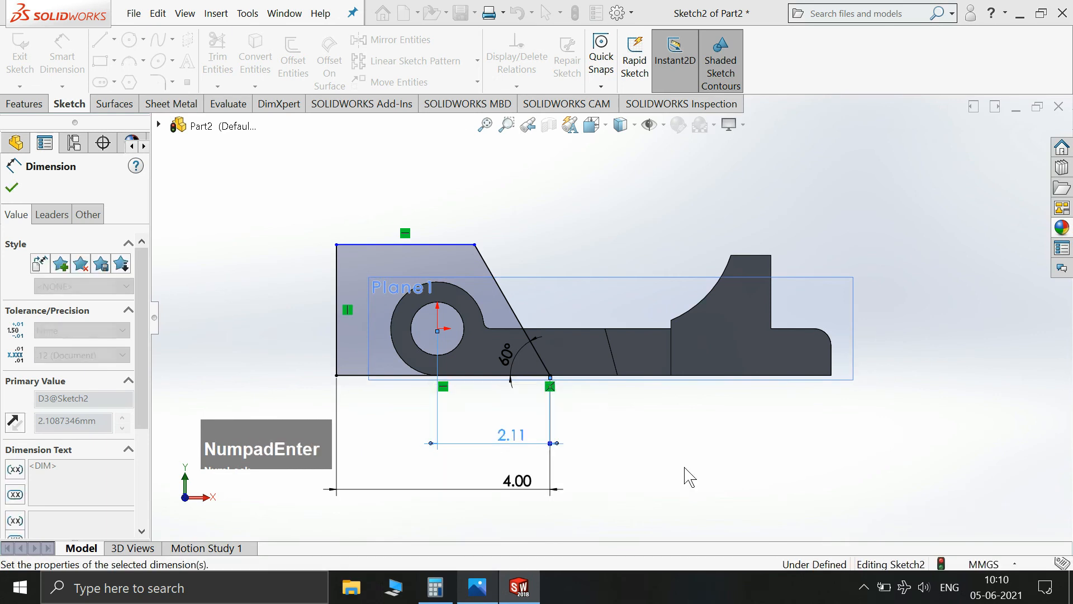
Set the height of the profile's vertical side to 2 mm and end dimensioning.
click(478, 589)
click(477, 589)
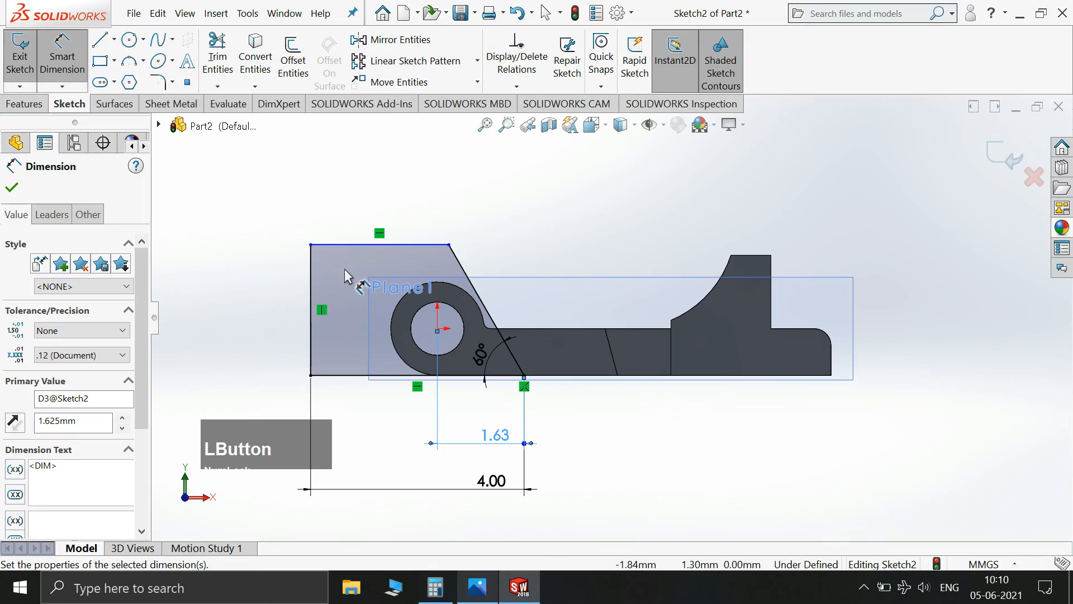
click(319, 306)
click(258, 305)
text(2)
key(KP_Enter)
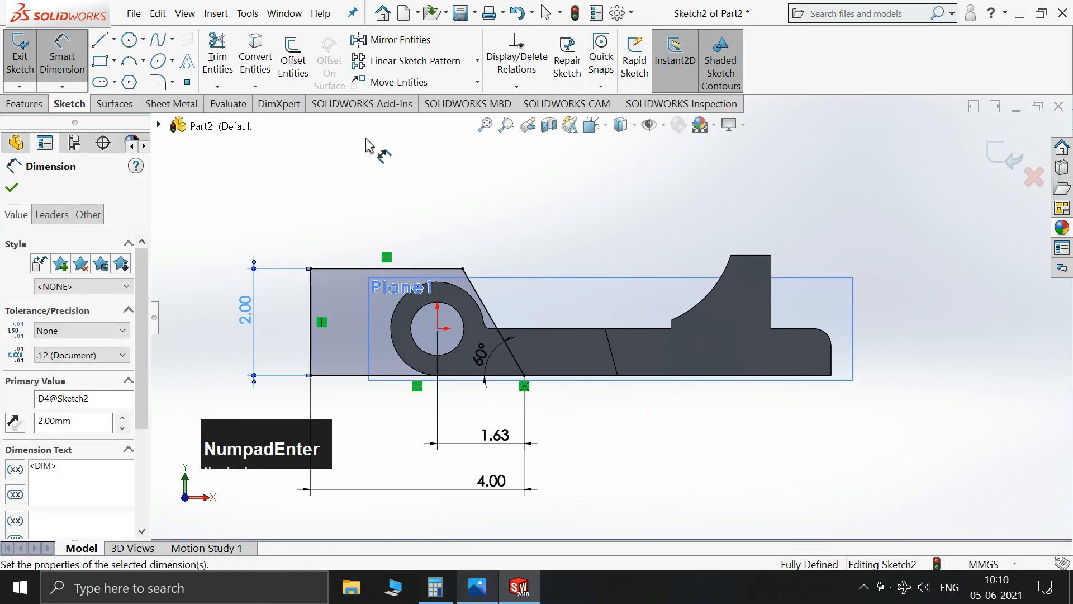
key(Escape)
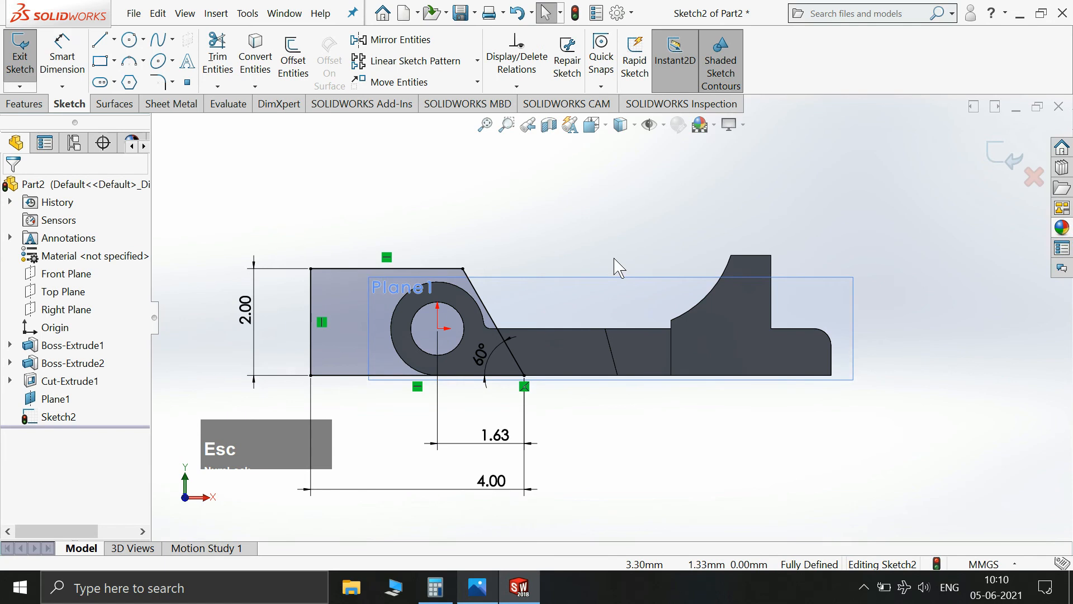
Close the sketch and cut the barrel slot with a Mid Plane extruded cut 7/8 mm deep, working in isometric view.
click(1006, 159)
key(space)
click(908, 148)
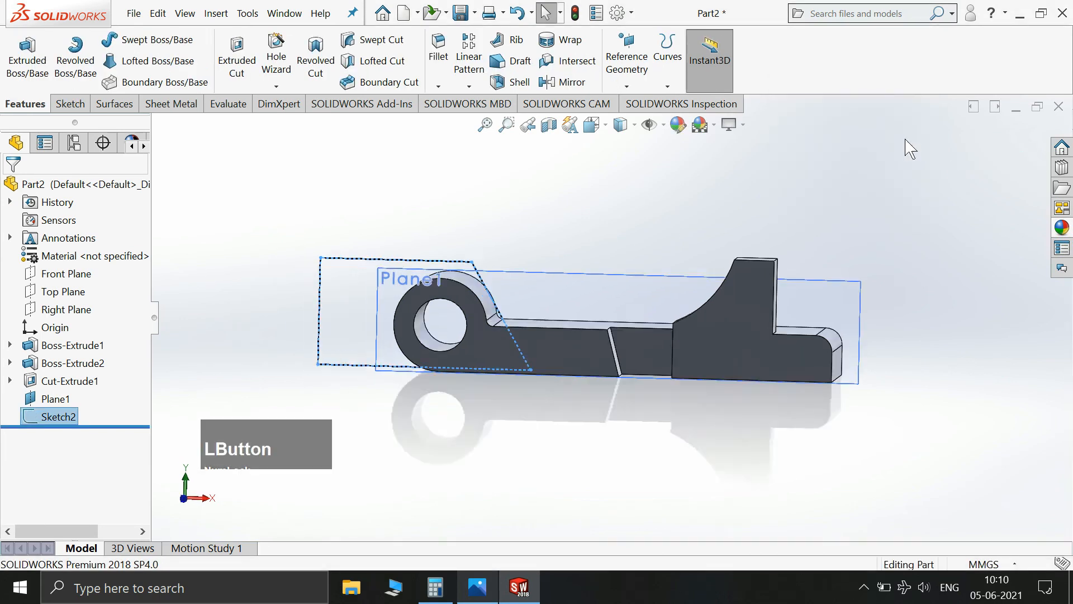
click(237, 62)
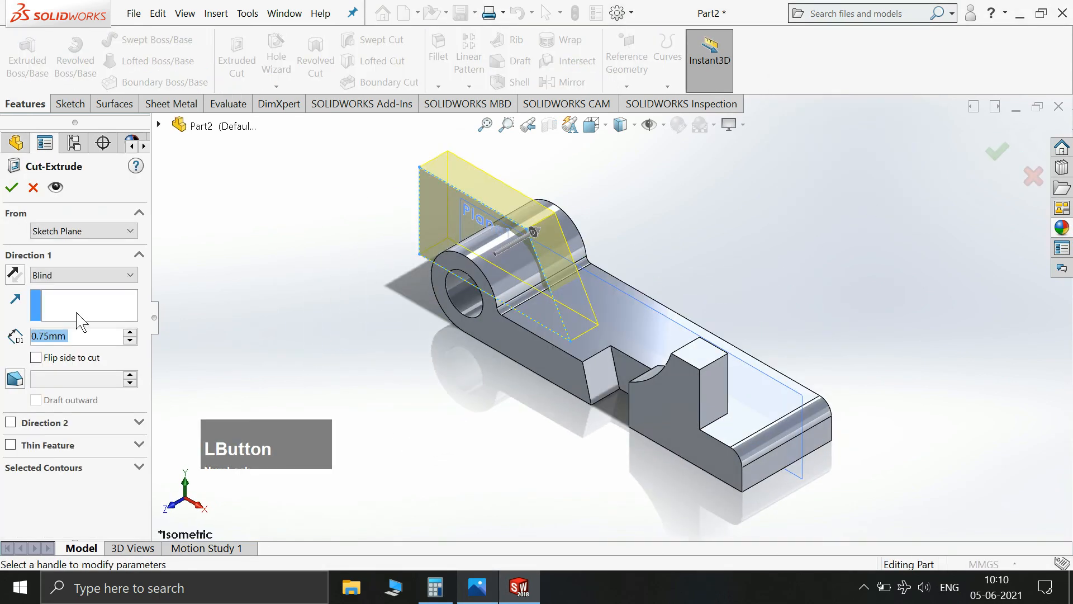
click(64, 275)
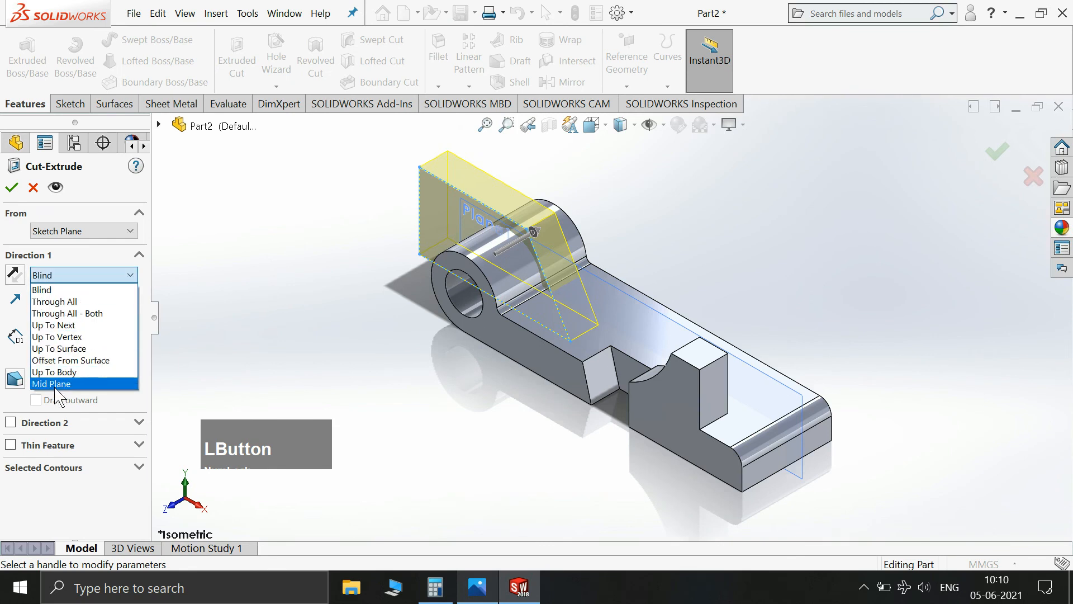
click(56, 383)
click(481, 597)
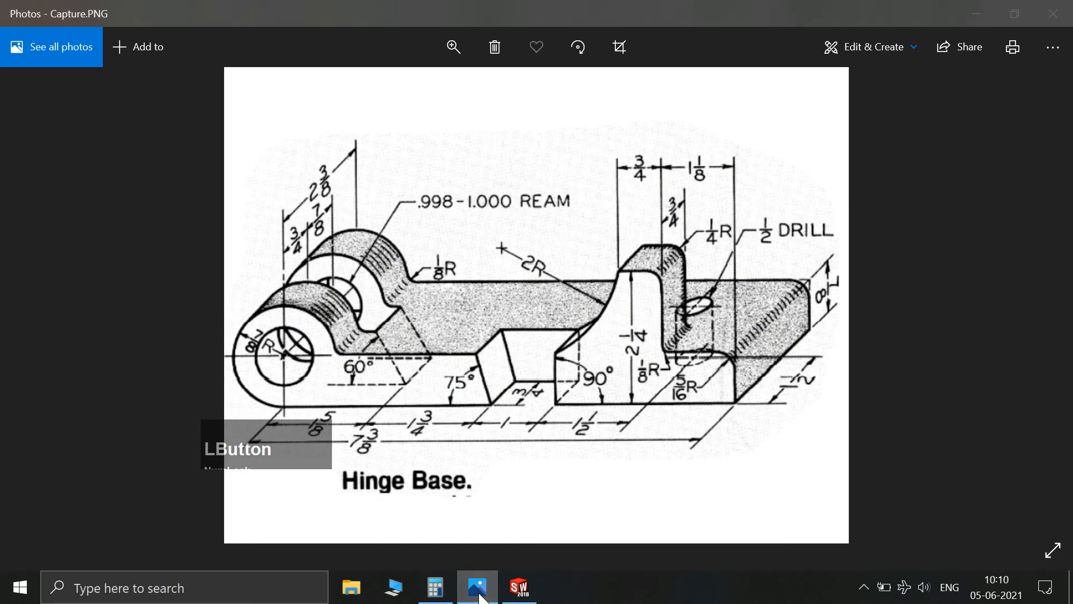
click(481, 597)
text(7/8)
key(KP_Enter)
click(11, 188)
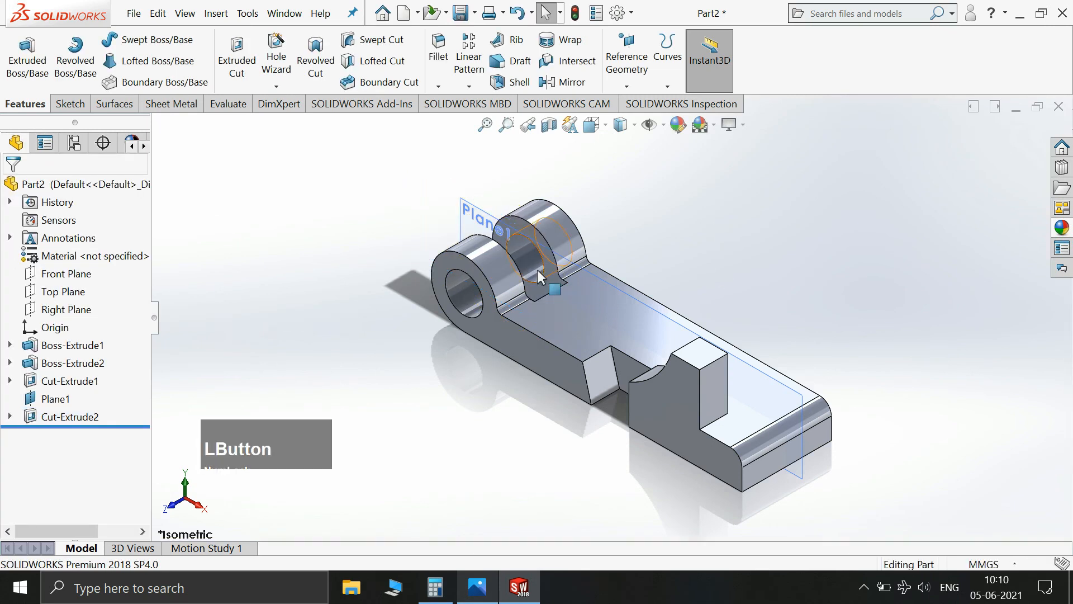
Consult the reference drawing and hide the mid-plane reference plane in the model.
click(478, 587)
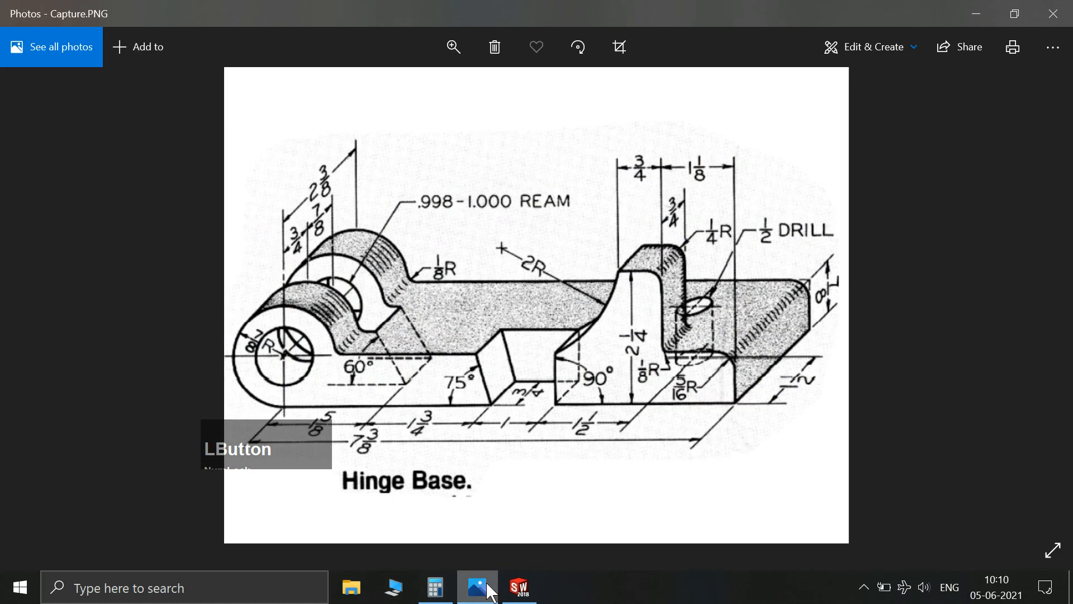
click(478, 586)
right_click(661, 317)
click(708, 249)
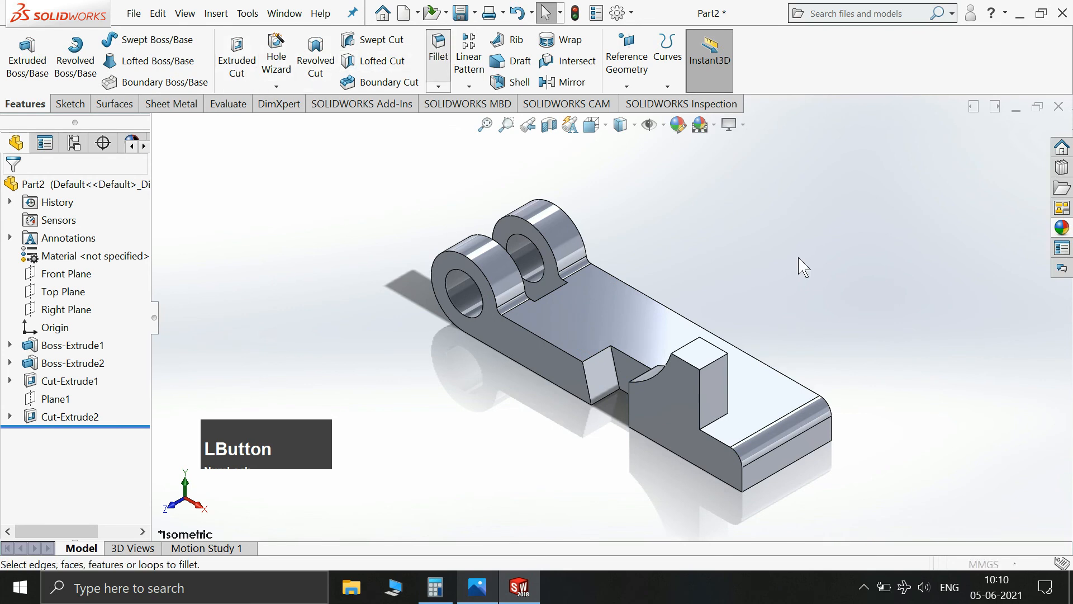
Fillet the upright block's top edge facing the rounded end of the base with a 1/4 mm radius.
text(1/4)
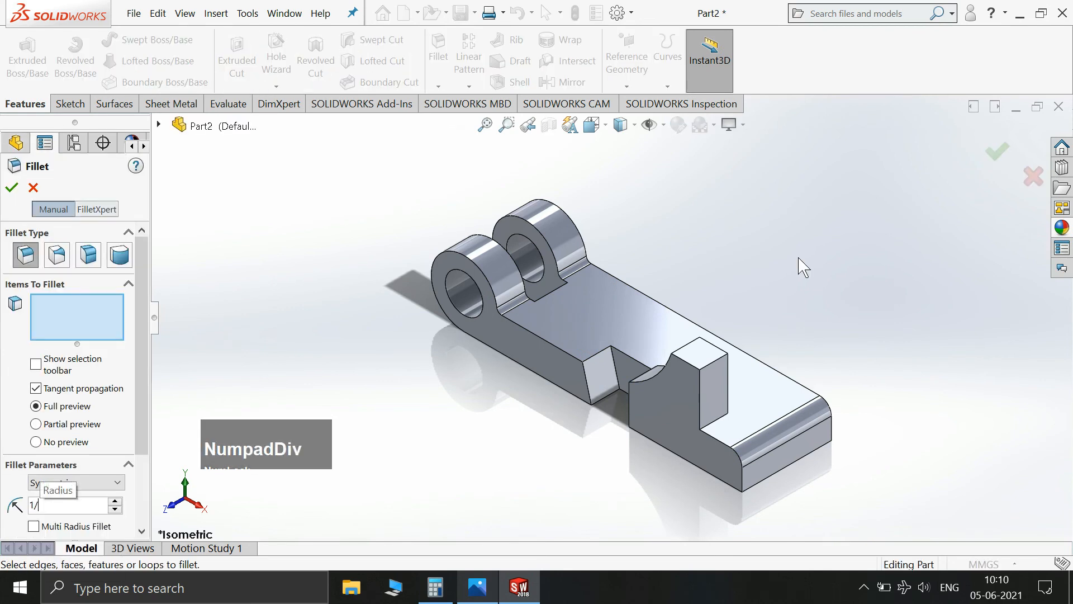
key(Return)
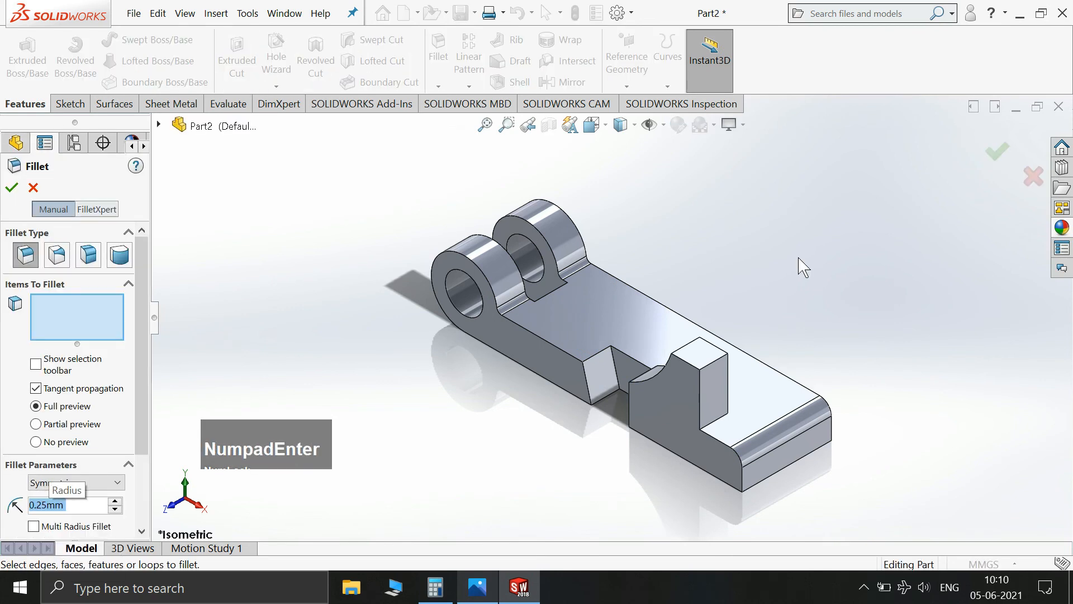
click(717, 362)
click(12, 187)
Add a 1/8 mm fillet where the upright block meets the base and along its adjoining vertical edge, with tangent propagation.
click(439, 50)
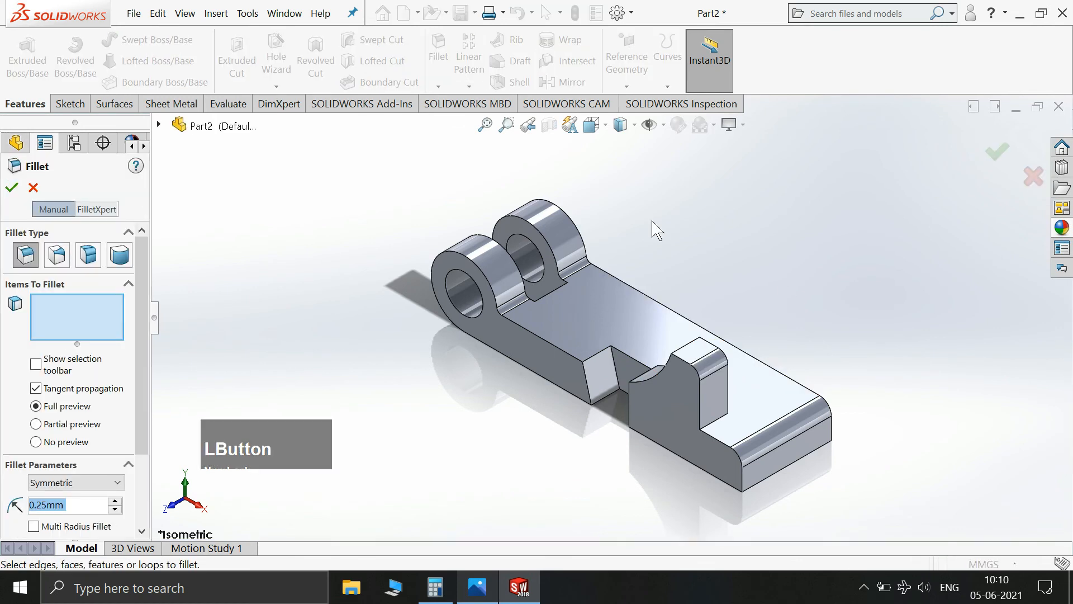
text(1)
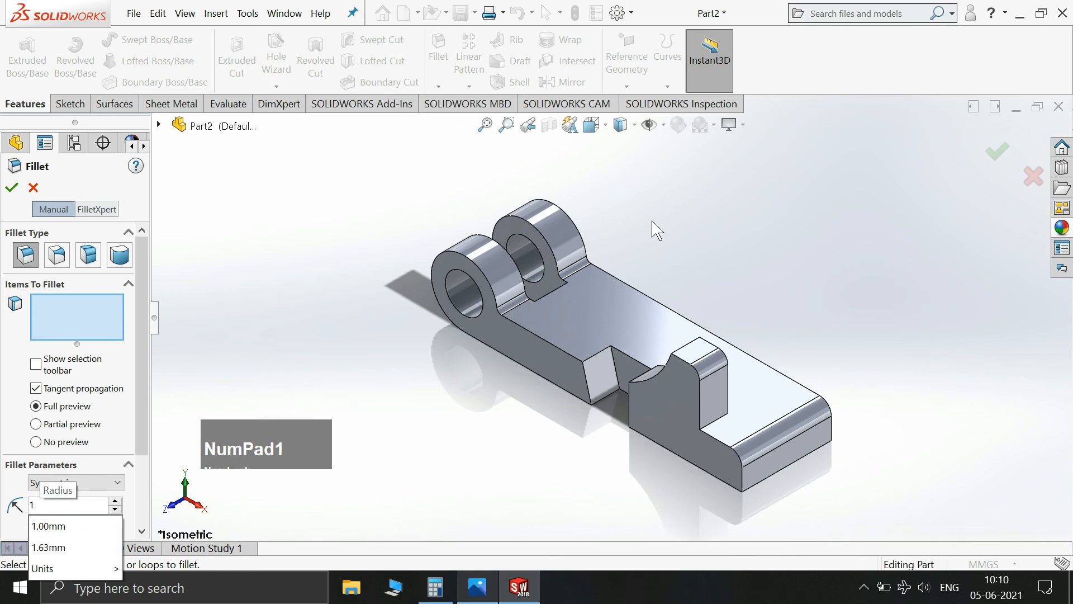
text(/8)
key(KP_Enter)
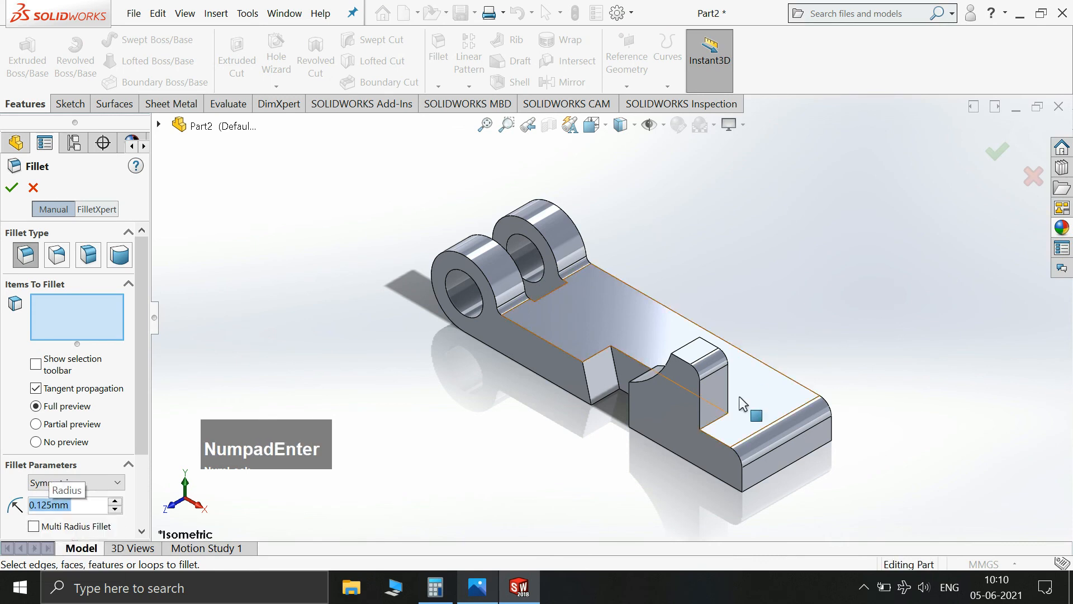
click(725, 424)
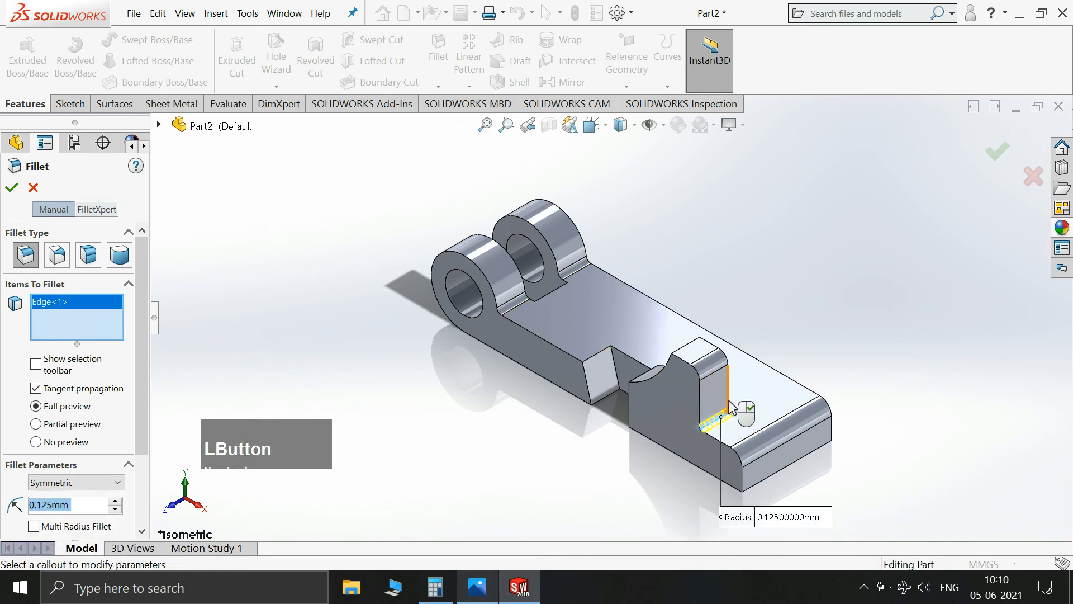
click(728, 399)
middle_drag(909, 339, 827, 391)
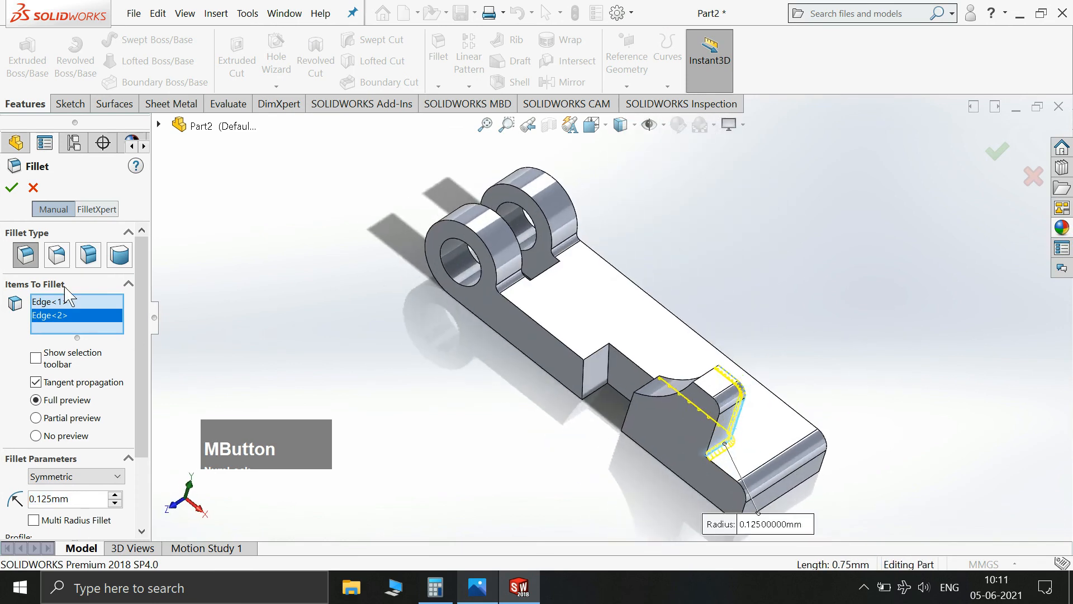
click(12, 188)
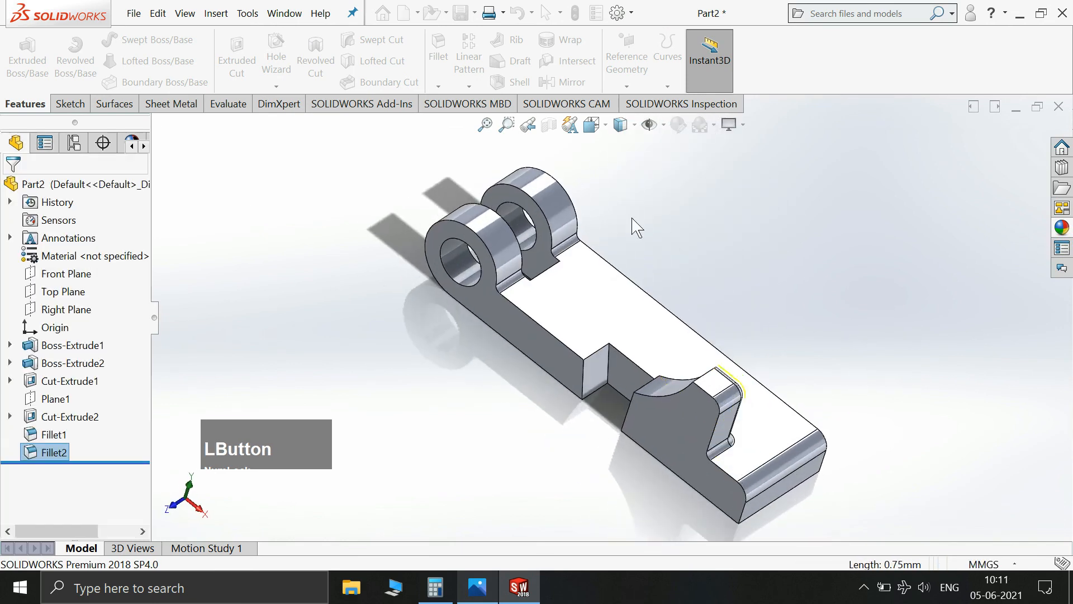
Open a new sketch on the top face of the base and orient the view normal to it.
click(772, 441)
click(830, 377)
key(space)
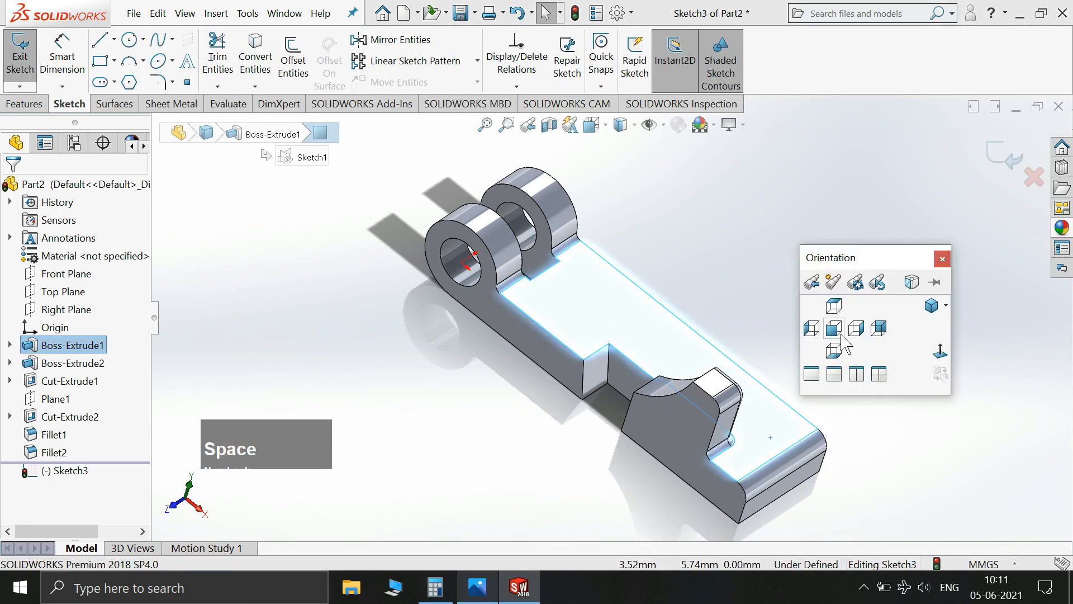
click(941, 350)
Sketch a circle about 0.67 mm in diameter on the base's top face, behind the upright block.
click(129, 39)
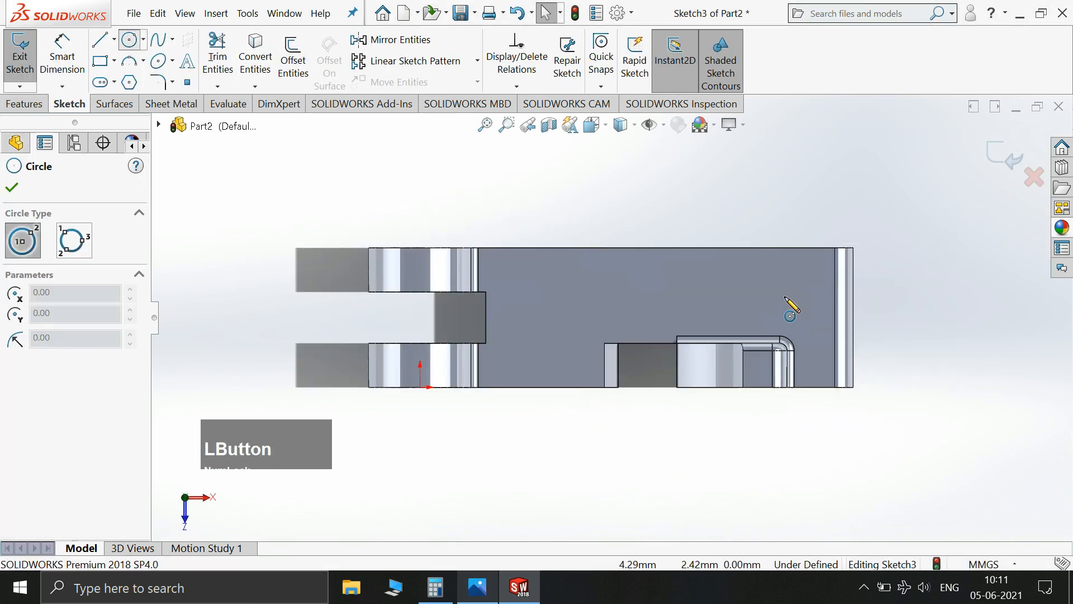
click(745, 278)
click(765, 277)
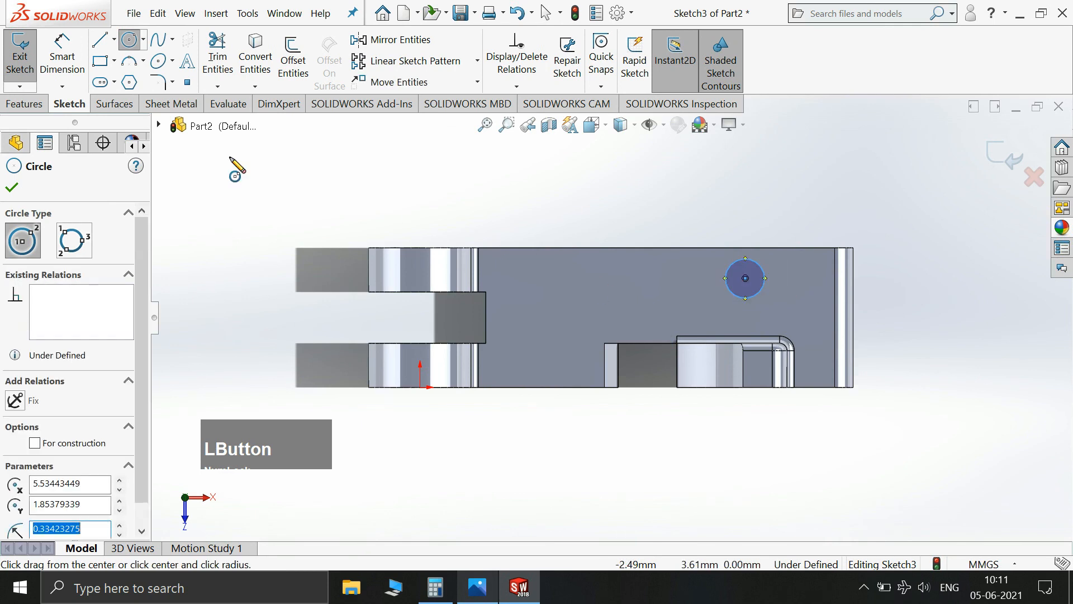
Check the drill size in the reference drawing and set the circle's diameter to 1/2 mm.
click(62, 56)
click(478, 587)
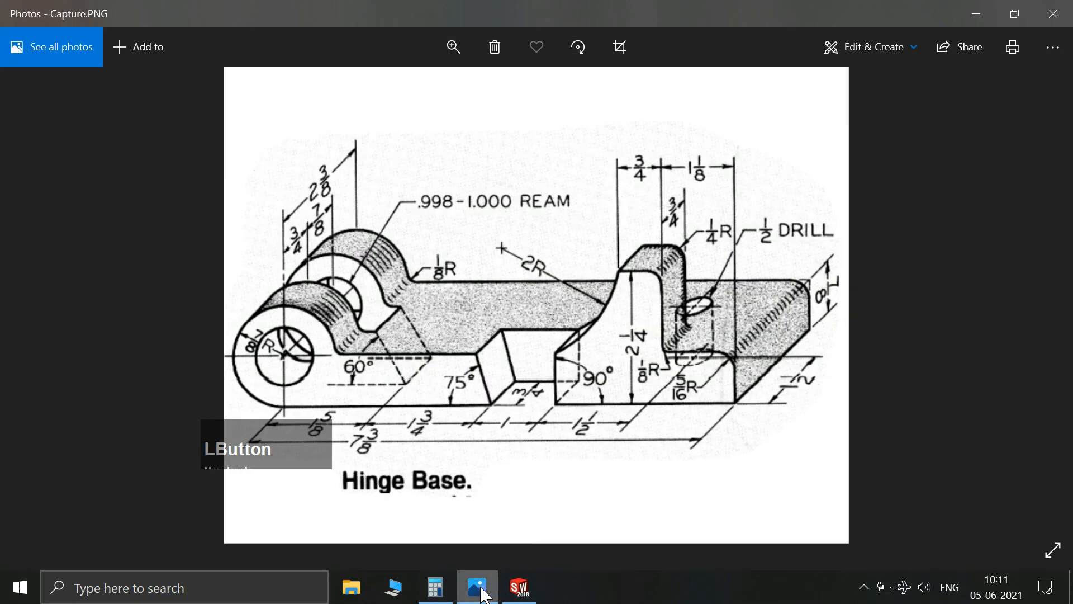
click(478, 586)
click(765, 269)
text(1/2)
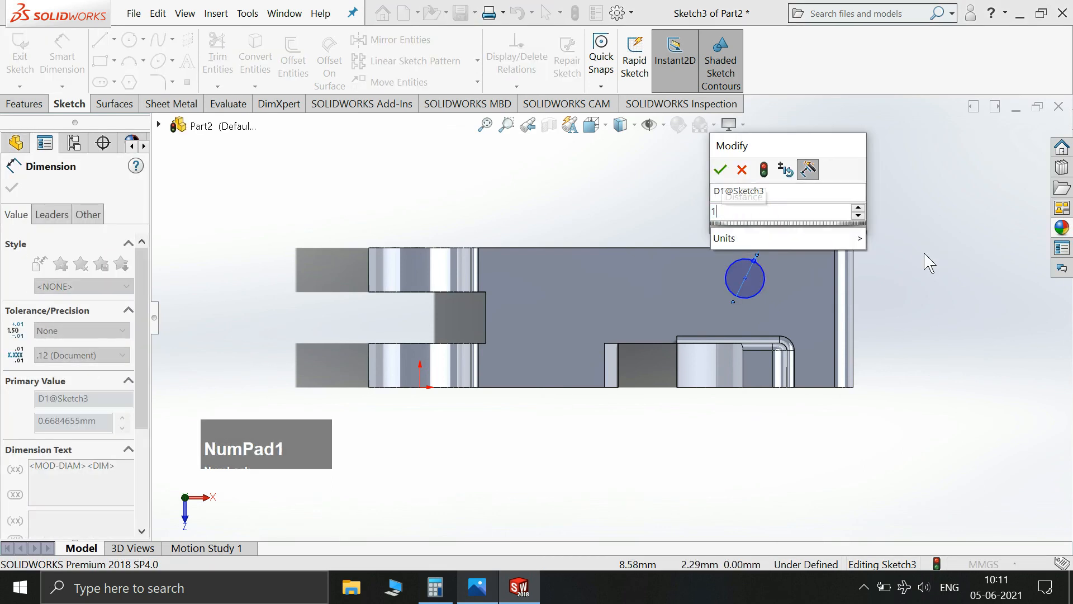
key(Return)
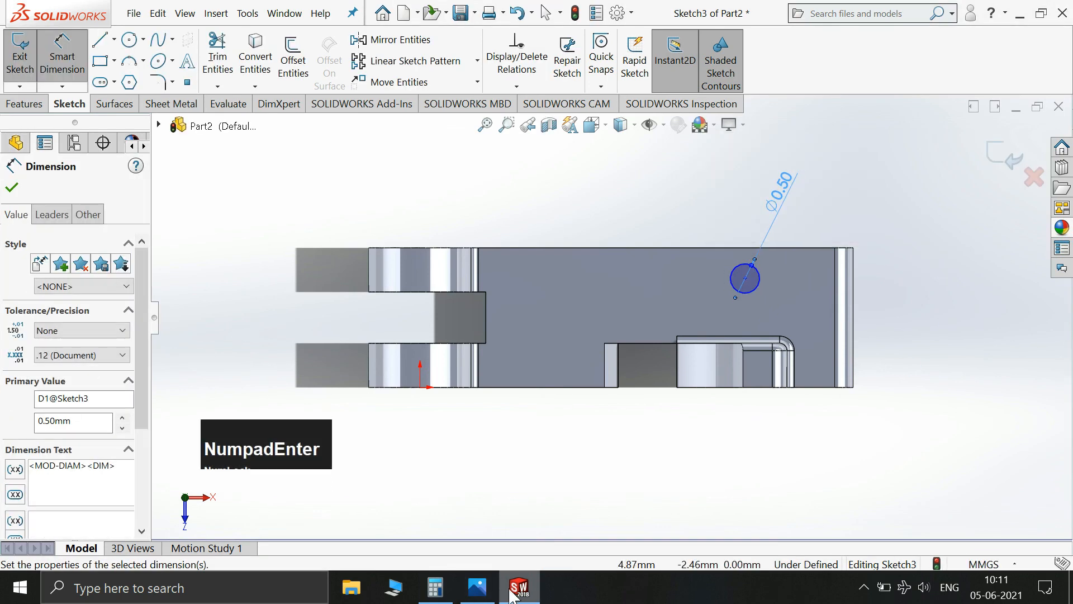
Check the hole's location in the reference drawing and dimension the circle's centre 1+1/2 mm from the base's front edge.
click(481, 589)
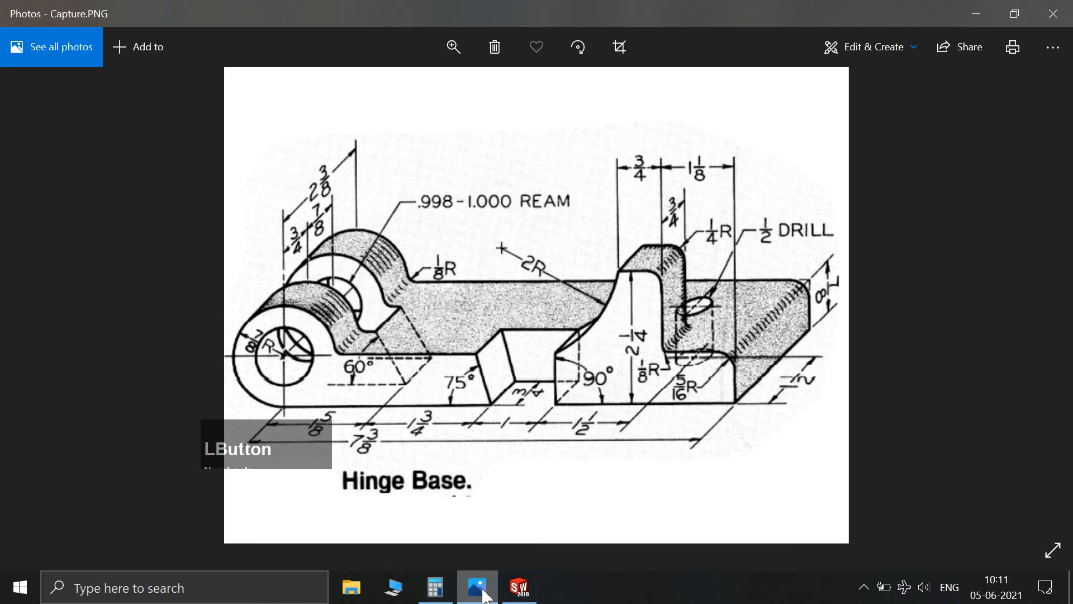
click(481, 591)
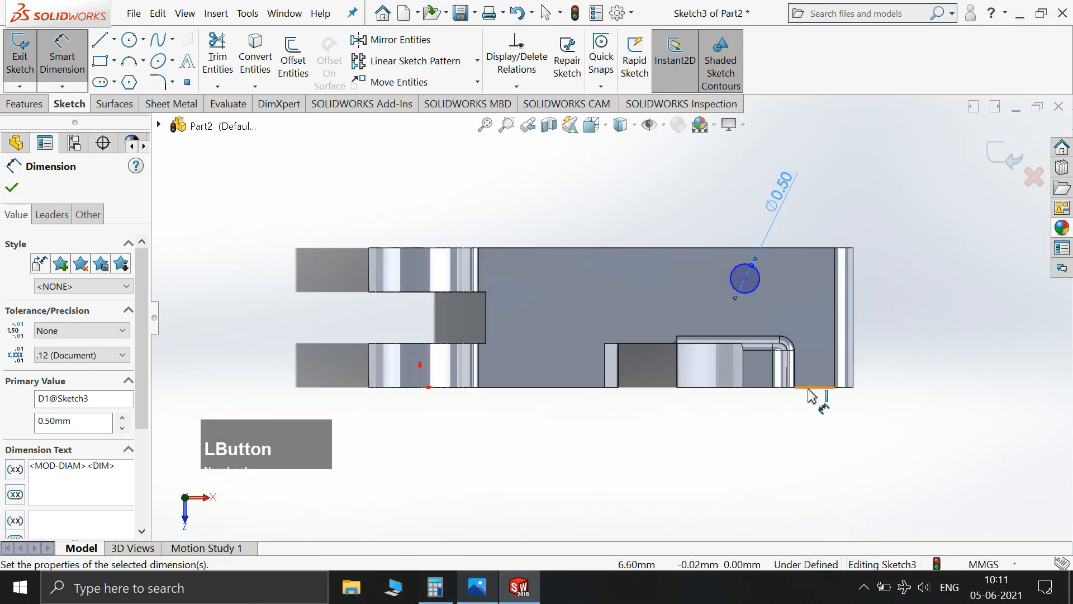
click(809, 390)
click(748, 280)
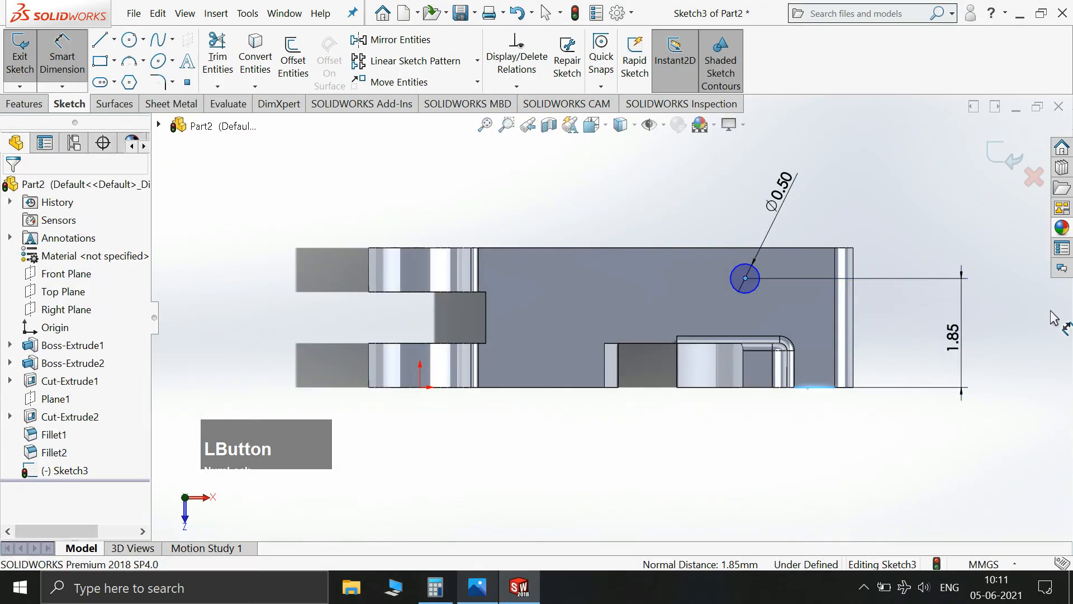
click(957, 313)
text(1+1/2)
key(Return)
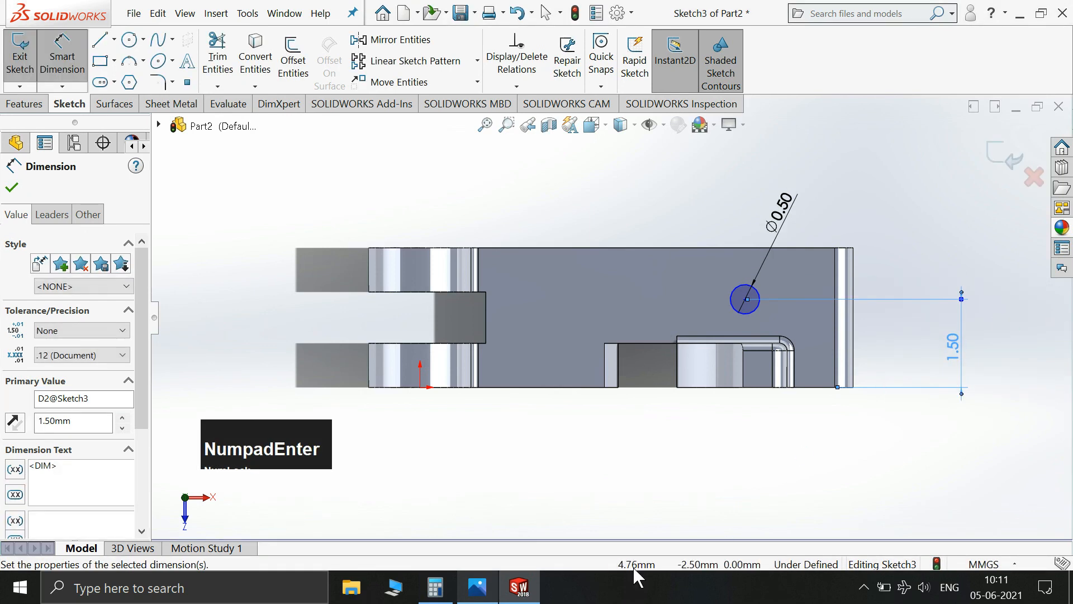
Recheck the drawing and dimension the circle's centre 1+1/2 mm lengthwise from the upright block's rear corner beside the side notch.
click(469, 594)
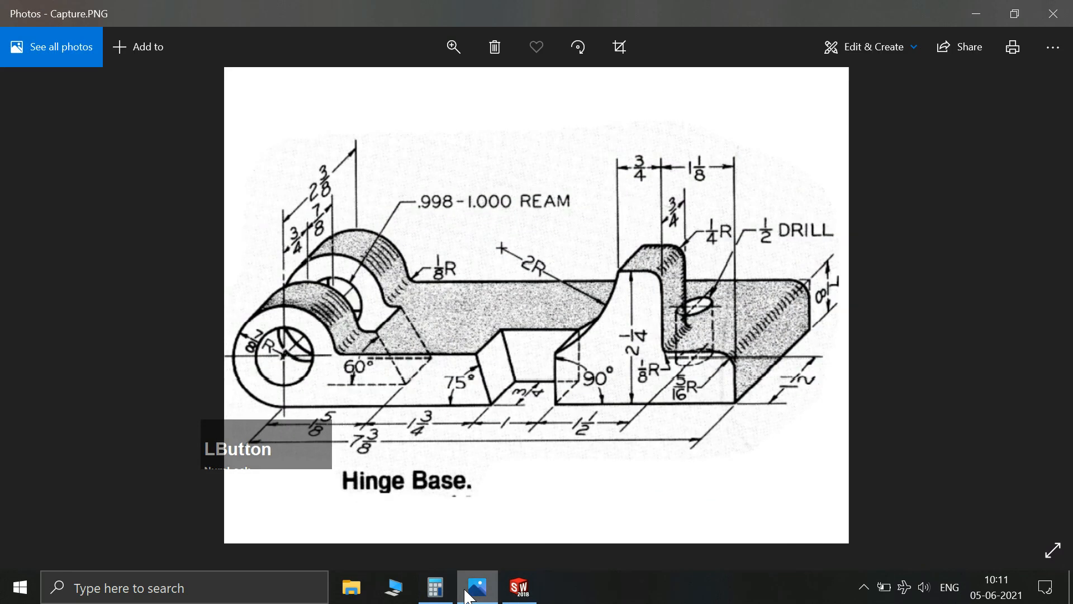
click(470, 593)
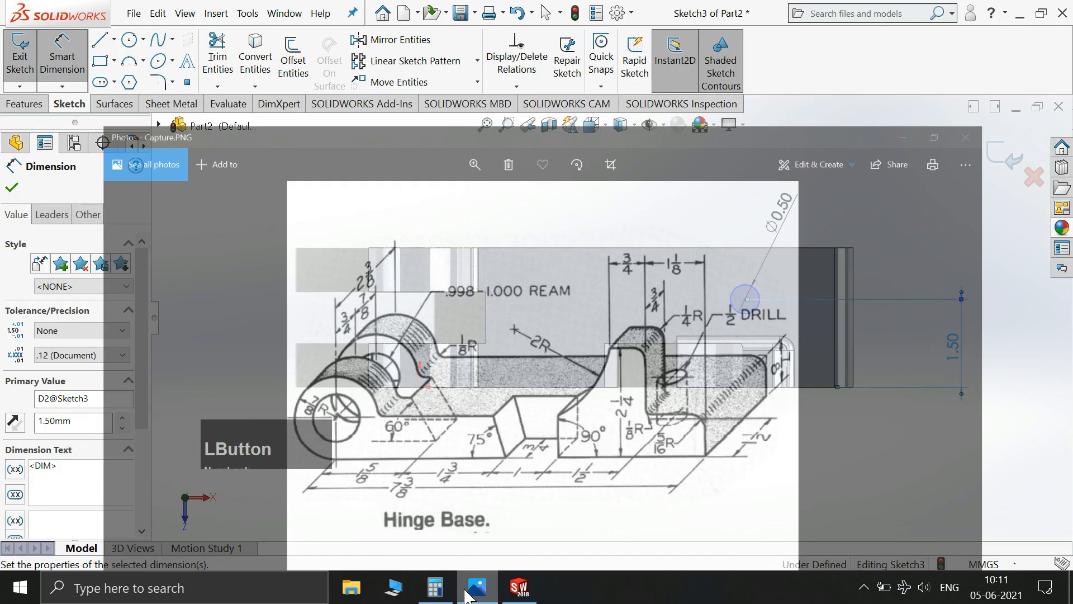
click(677, 343)
click(747, 300)
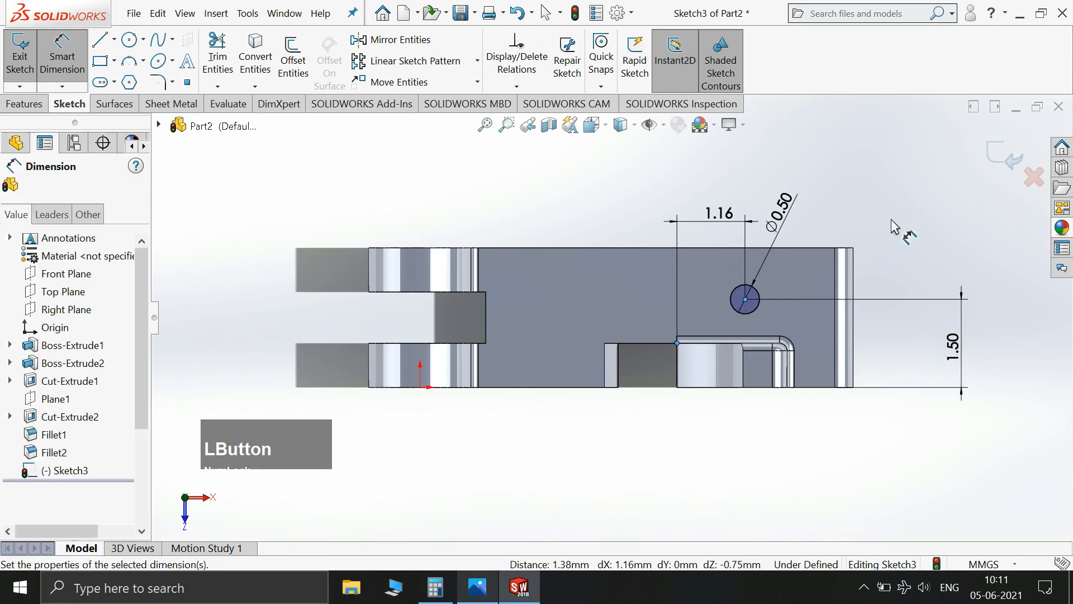
click(719, 220)
text(1+1/2)
key(Return)
Close the sketch and cut-extrude the circle 0.875 mm blind down through the base, finishing in an isometric view.
click(995, 161)
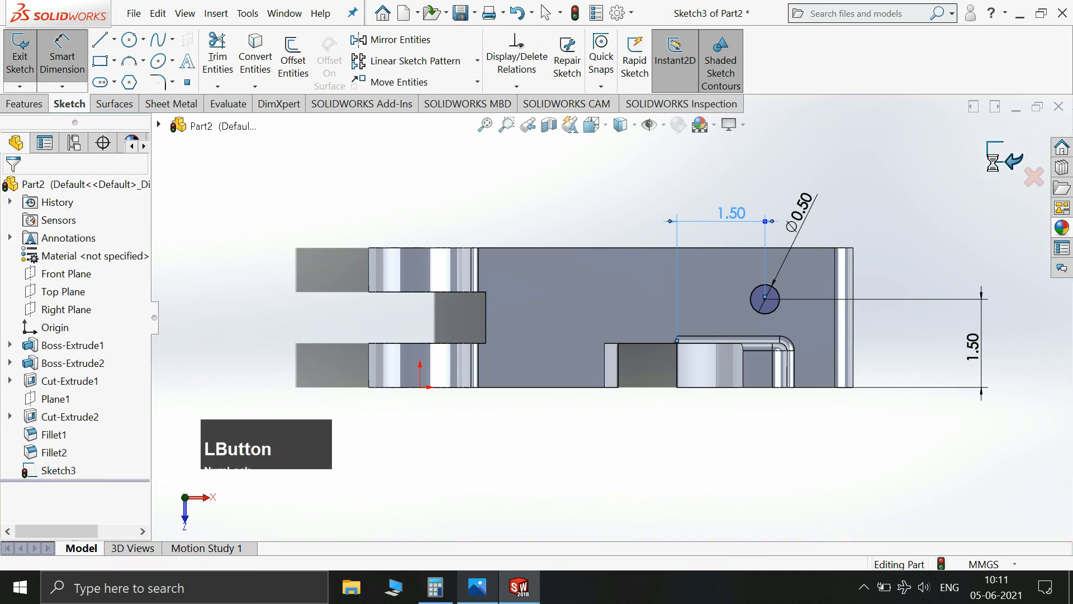
click(995, 160)
key(space)
click(1026, 256)
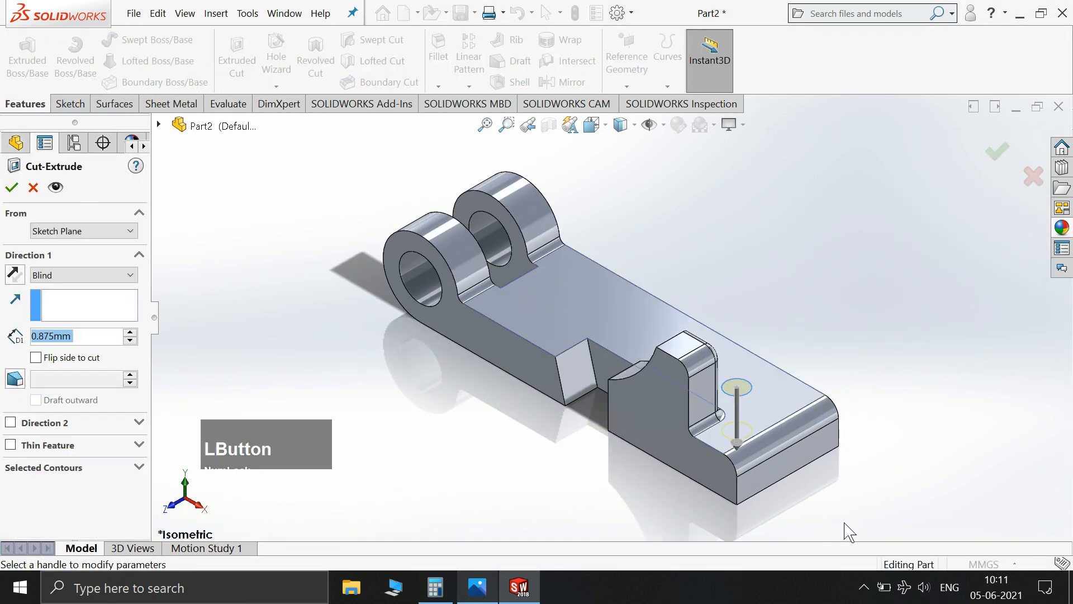
click(12, 188)
middle_drag(838, 319, 848, 289)
key(space)
click(977, 346)
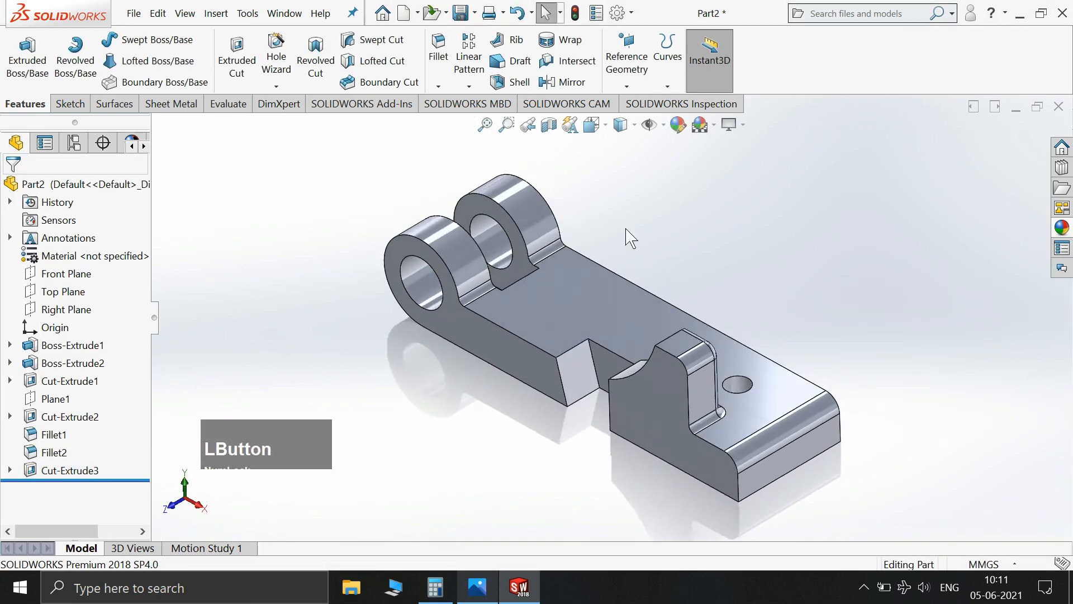
Set the document's image quality to the highest resolution for both shaded and wireframe display.
click(631, 12)
click(650, 33)
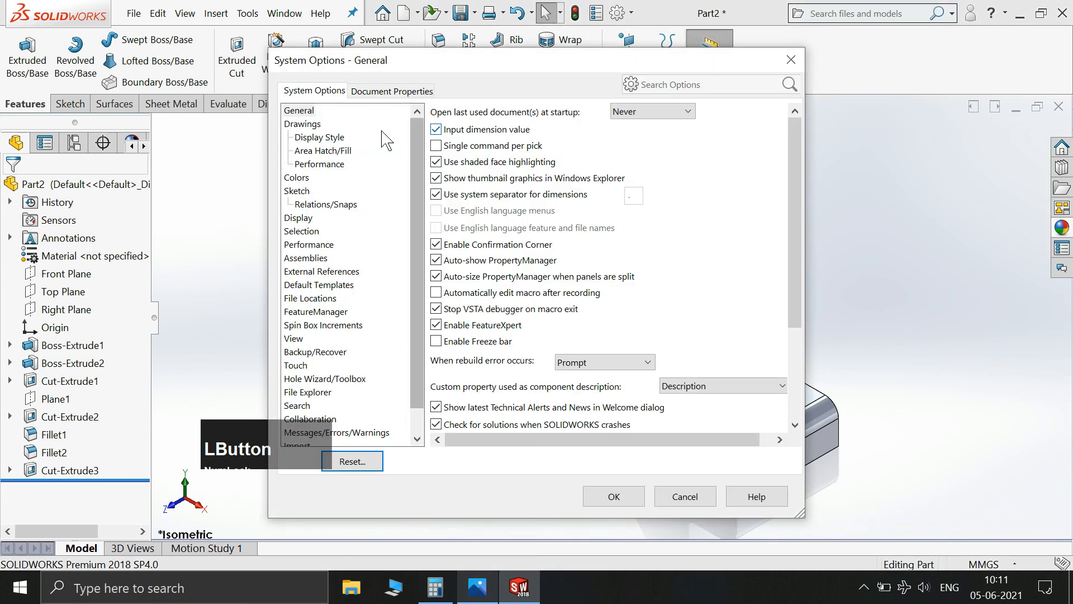
click(393, 91)
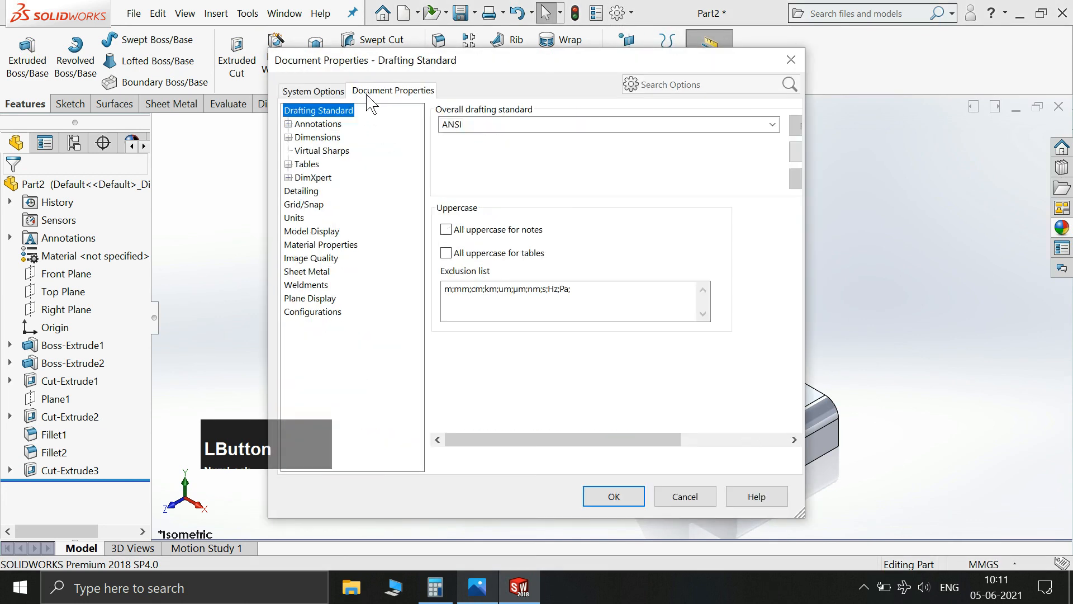
click(321, 260)
drag(592, 317, 801, 367)
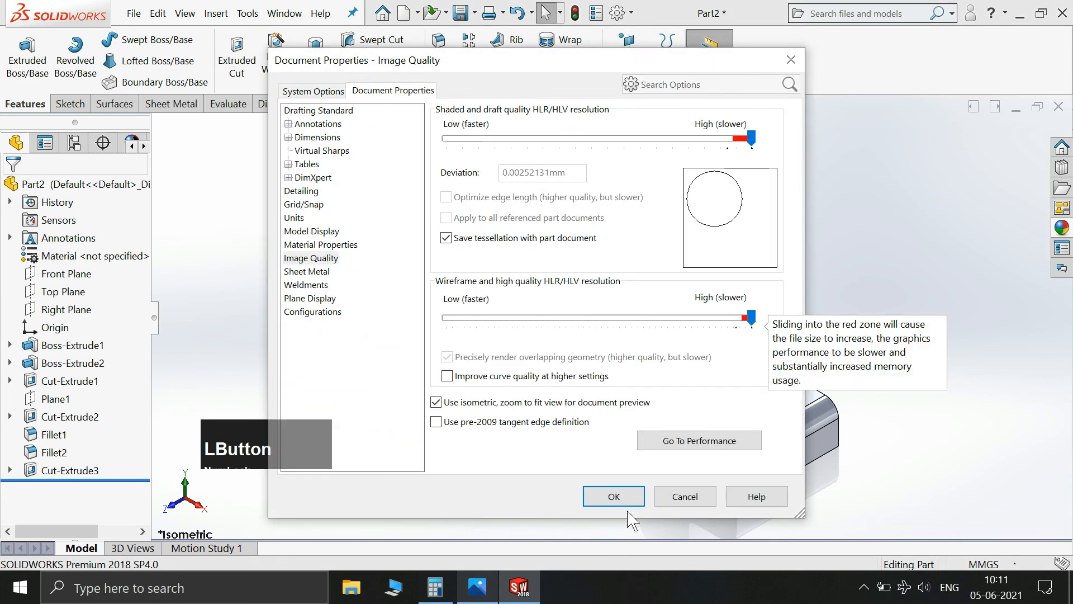
click(615, 496)
right_click(797, 215)
click(784, 240)
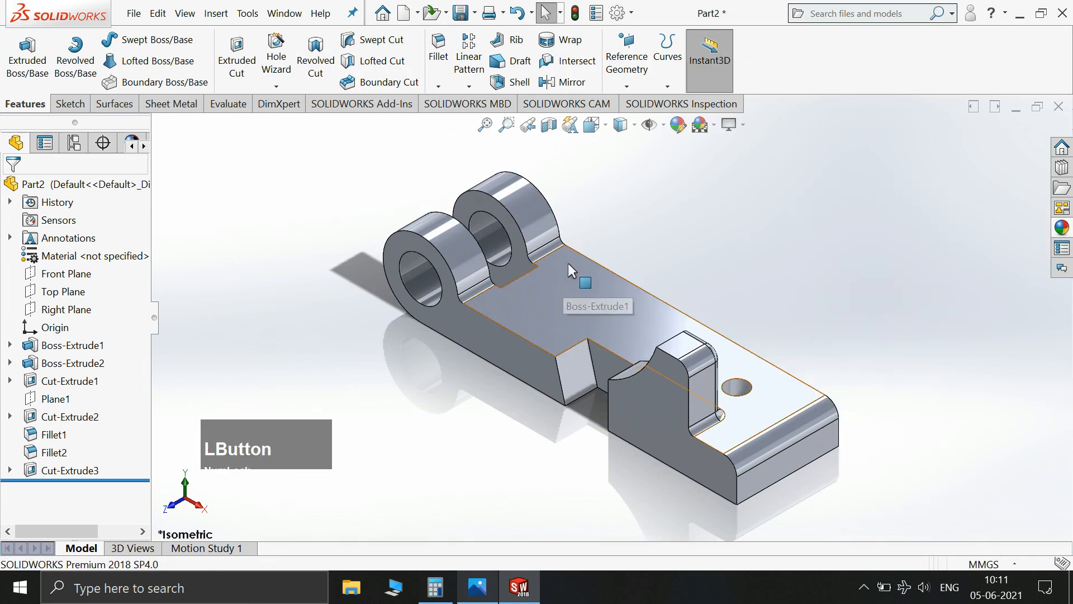
Apply the carbon steel appearance from the Metal > Steel collection to the hinge base.
scroll(569, 263, down, 2)
click(1062, 227)
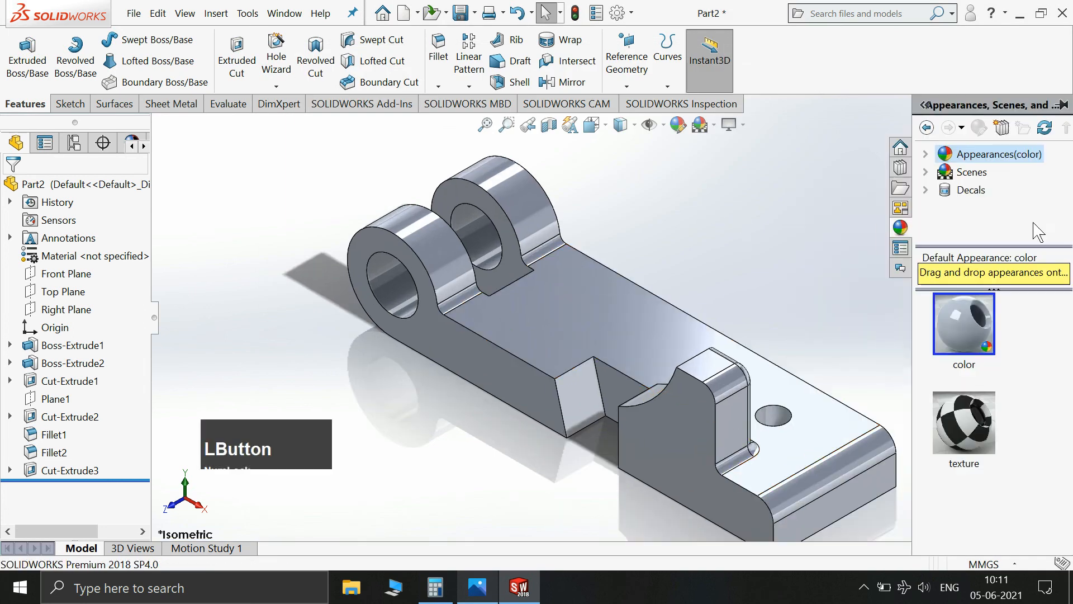
click(925, 154)
click(946, 190)
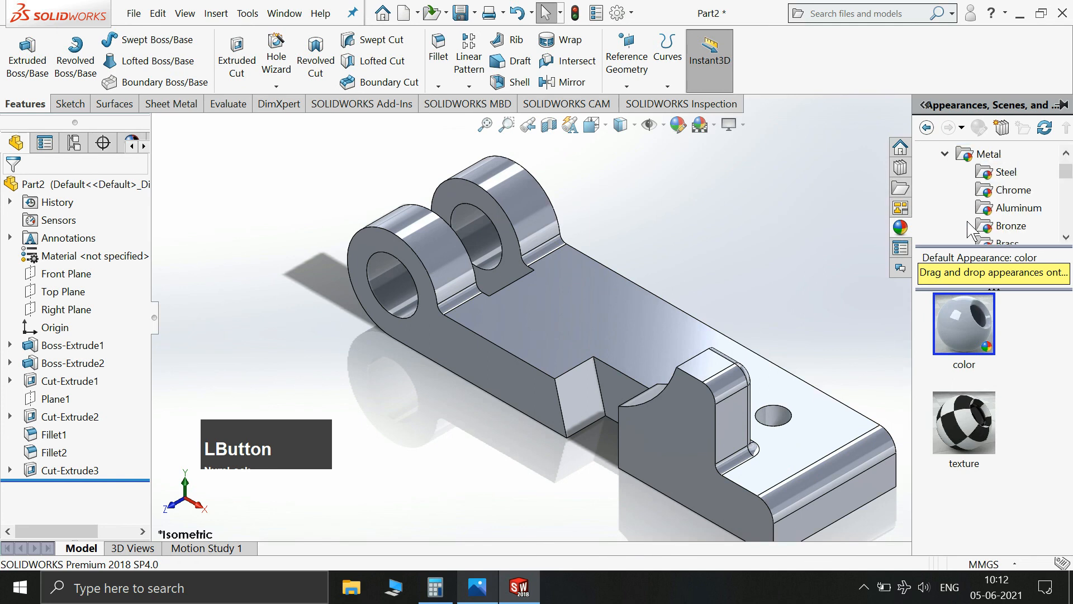
scroll(1014, 377, down, 3)
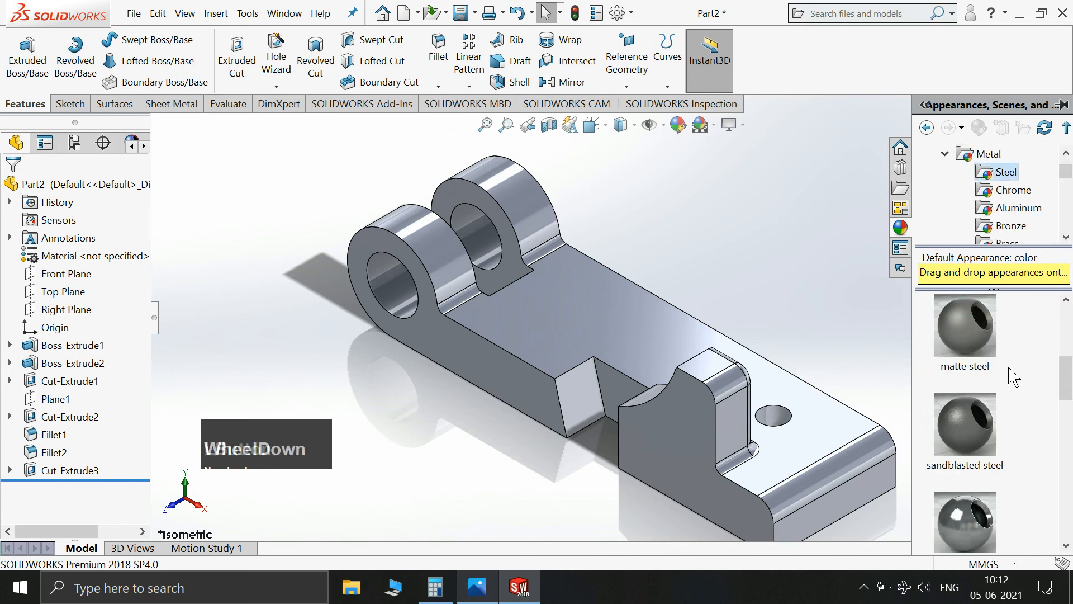
scroll(1014, 377, down, 3)
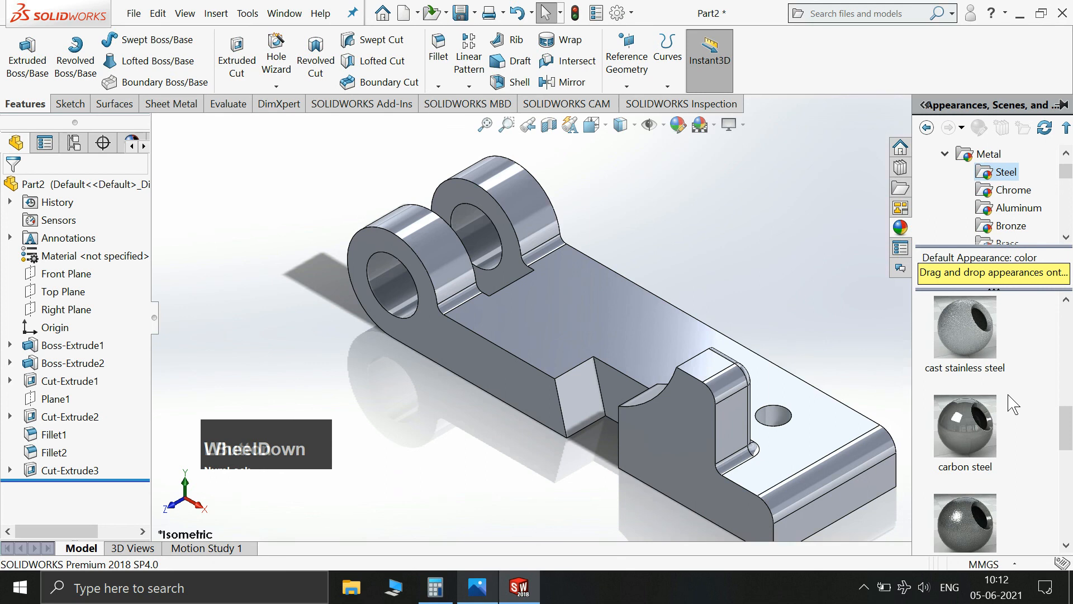
drag(972, 433, 838, 422)
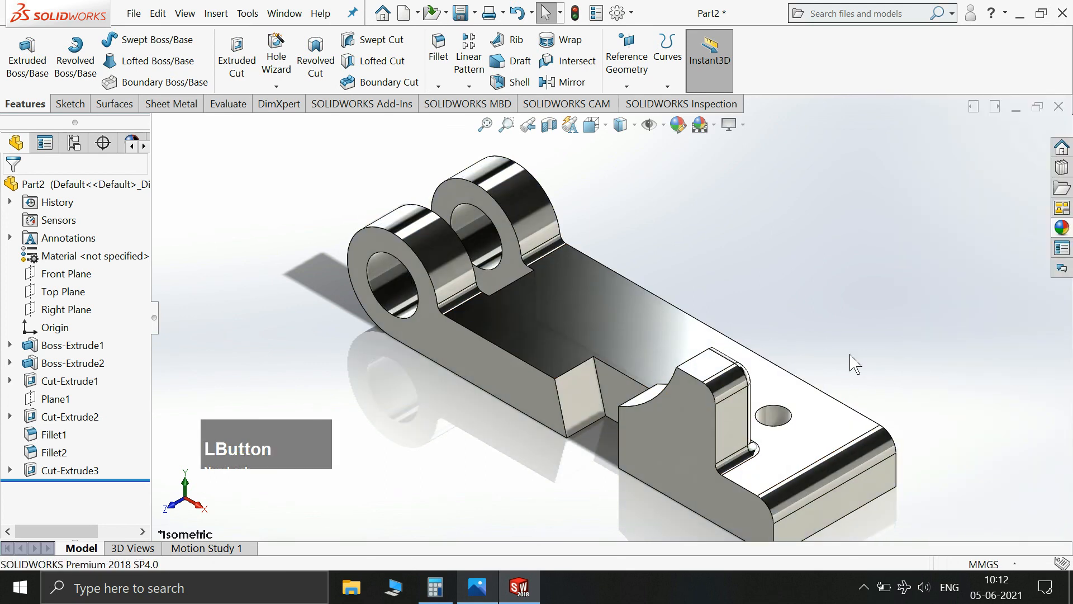
scroll(850, 366, up, 3)
scroll(719, 330, down, 2)
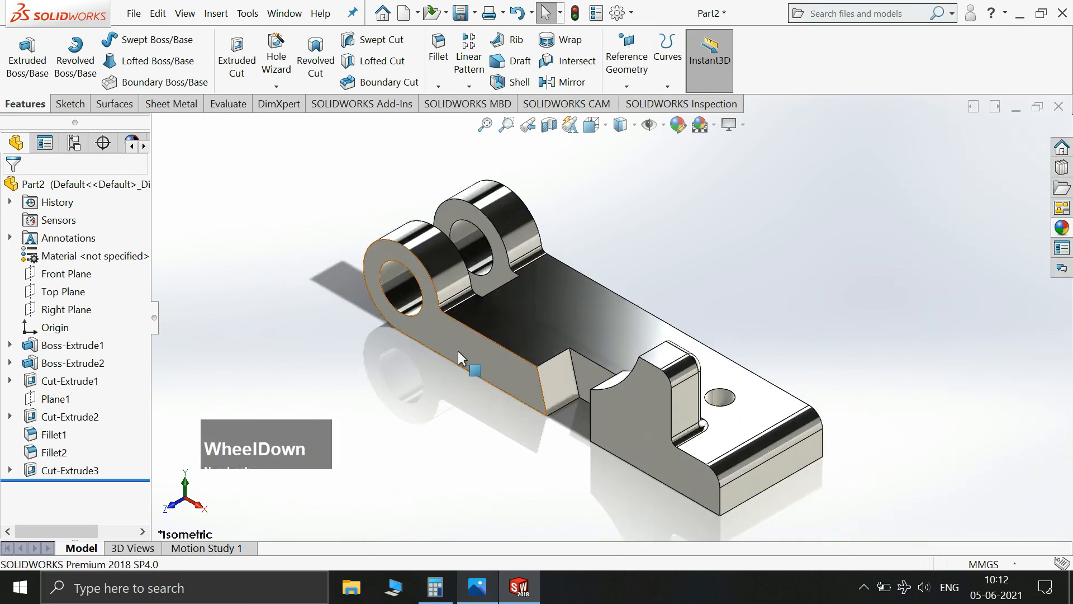
scroll(474, 350, down, 1)
scroll(489, 355, up, 1)
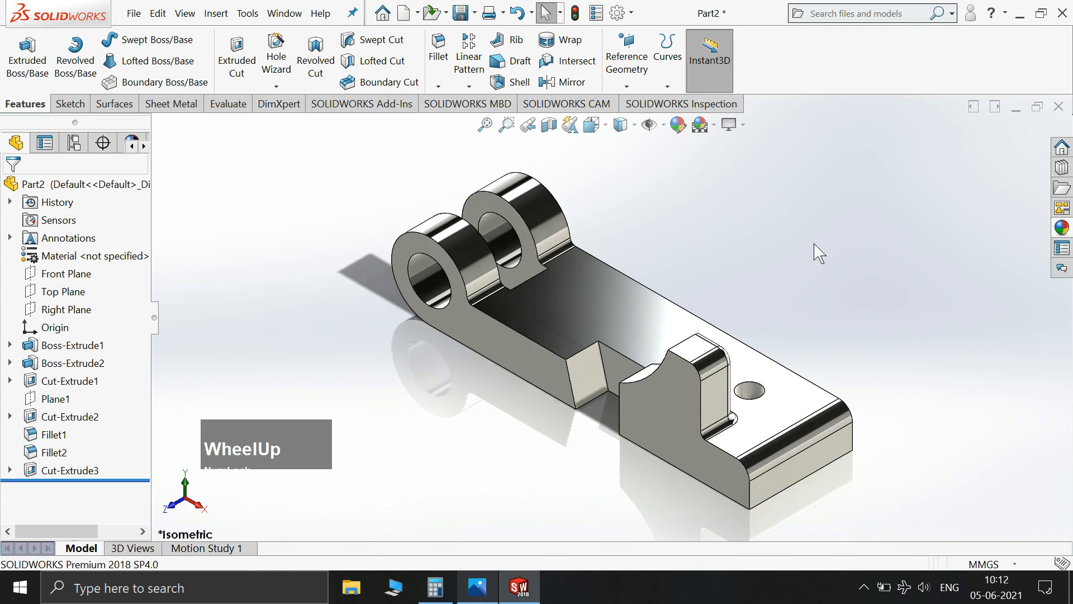